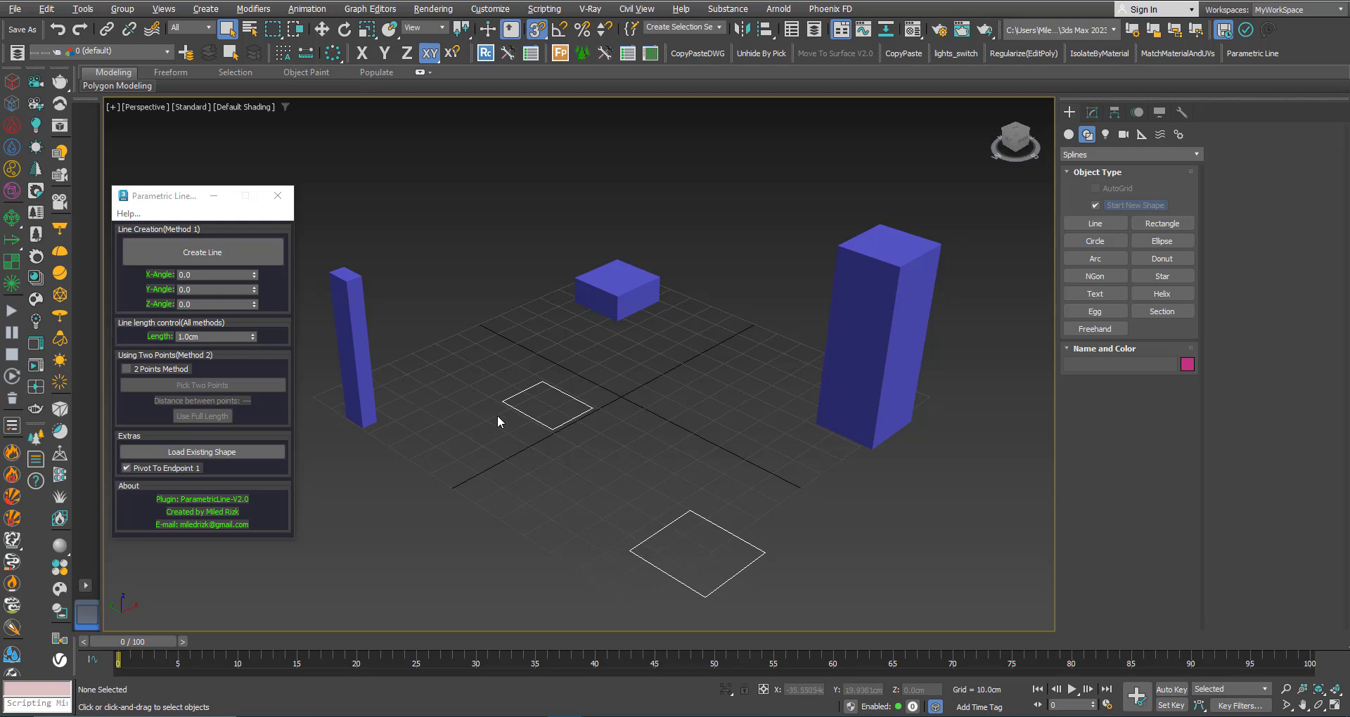
{"action": "middle_click_drag", "start_coordinate": [498, 422], "coordinate": [498, 406]}
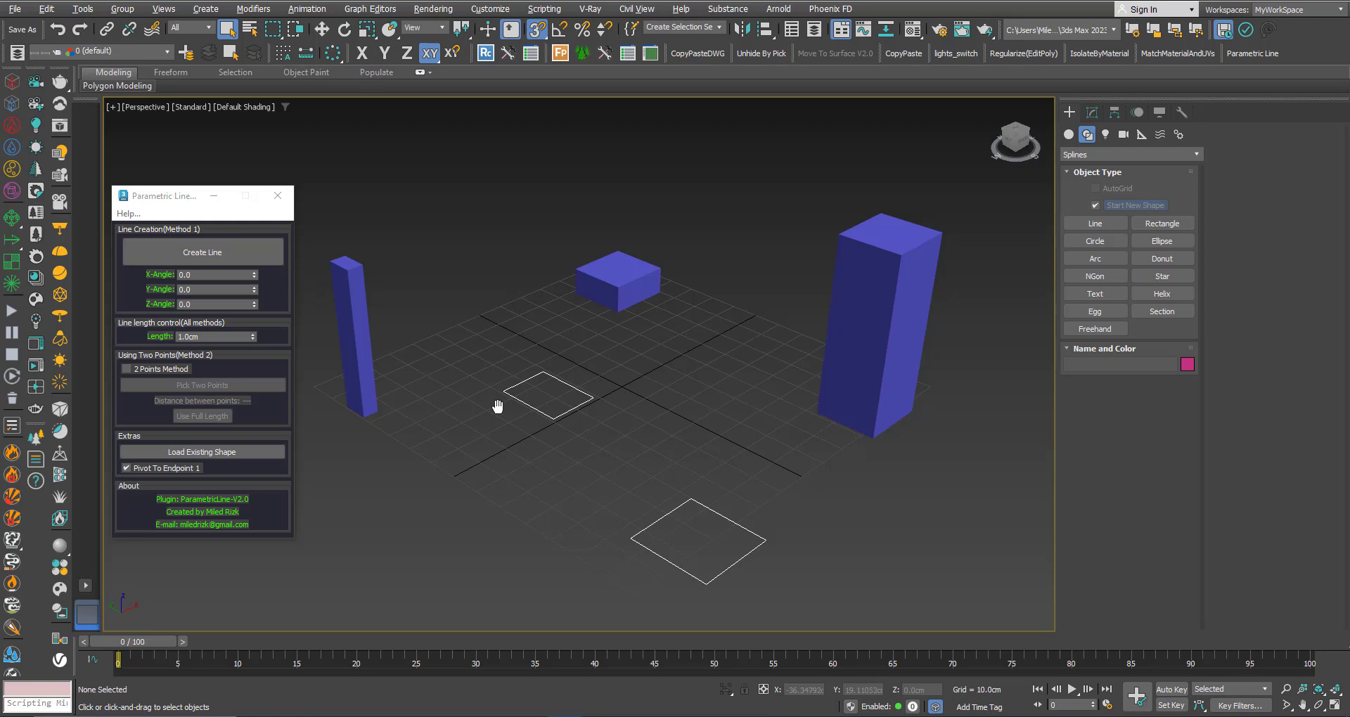
{"action": "left_click_drag", "start_coordinate": [166, 200], "coordinate": [166, 181]}
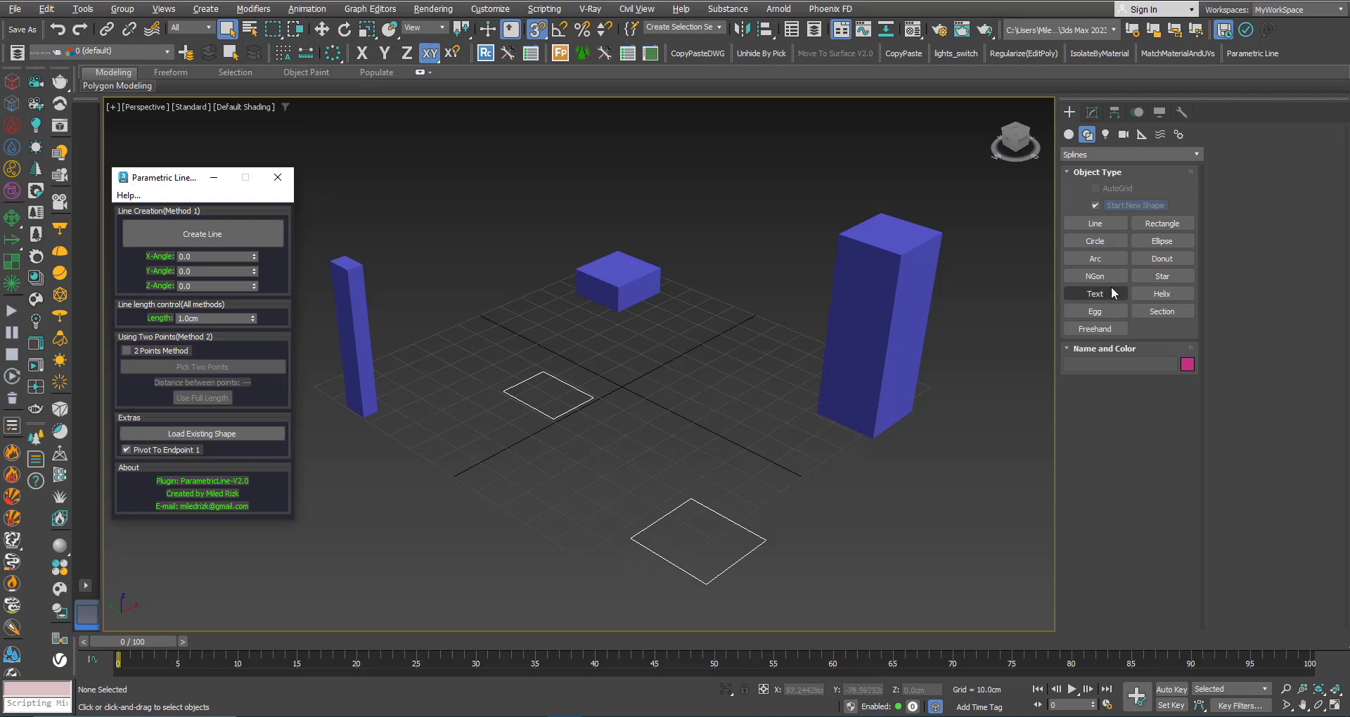
{"action": "left_click", "coordinate": [1097, 223]}
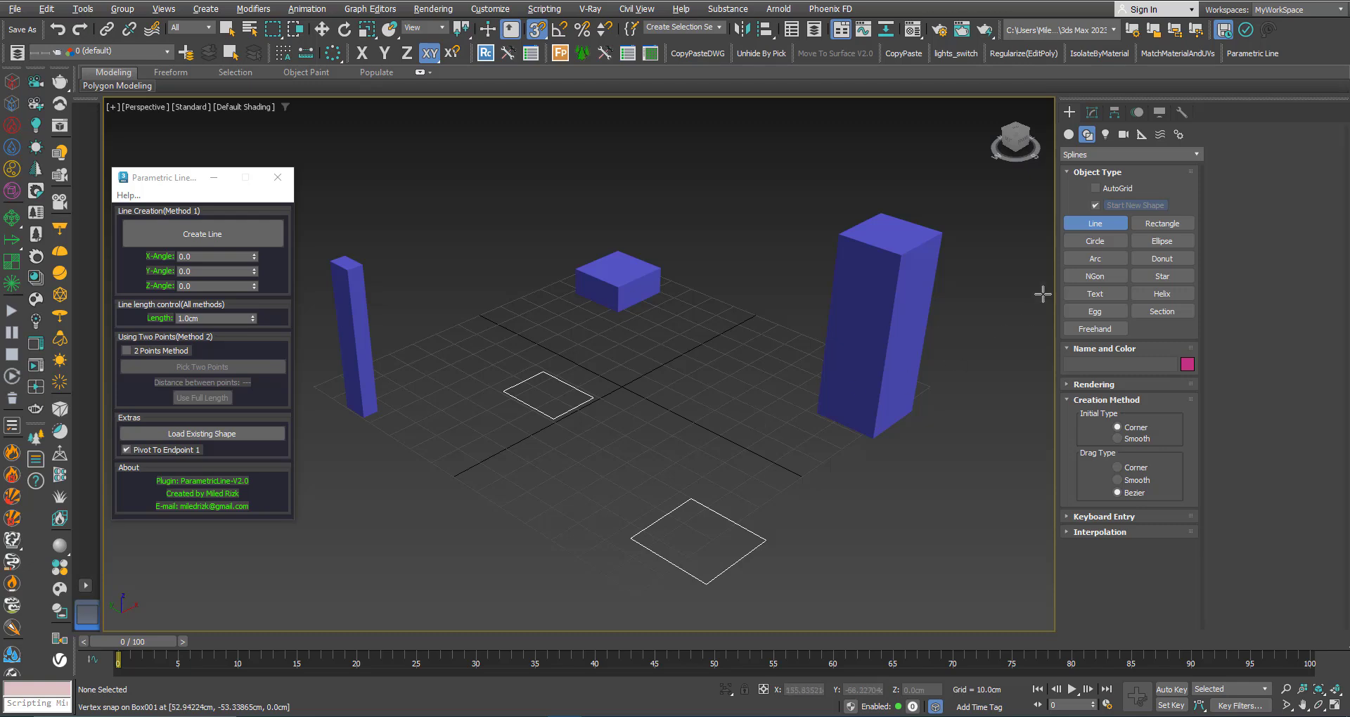
{"action": "right_click", "coordinate": [676, 382]}
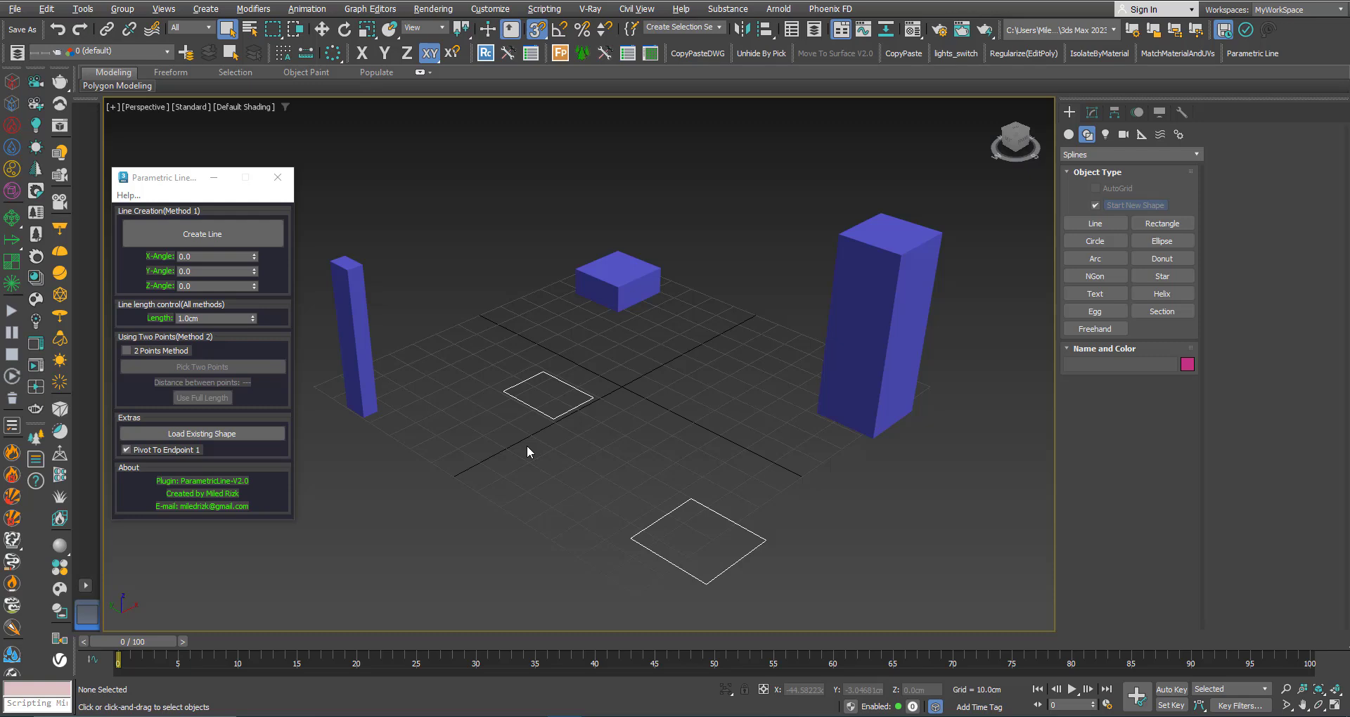
{"action": "middle_click_drag", "start_coordinate": [526, 445], "coordinate": [527, 431]}
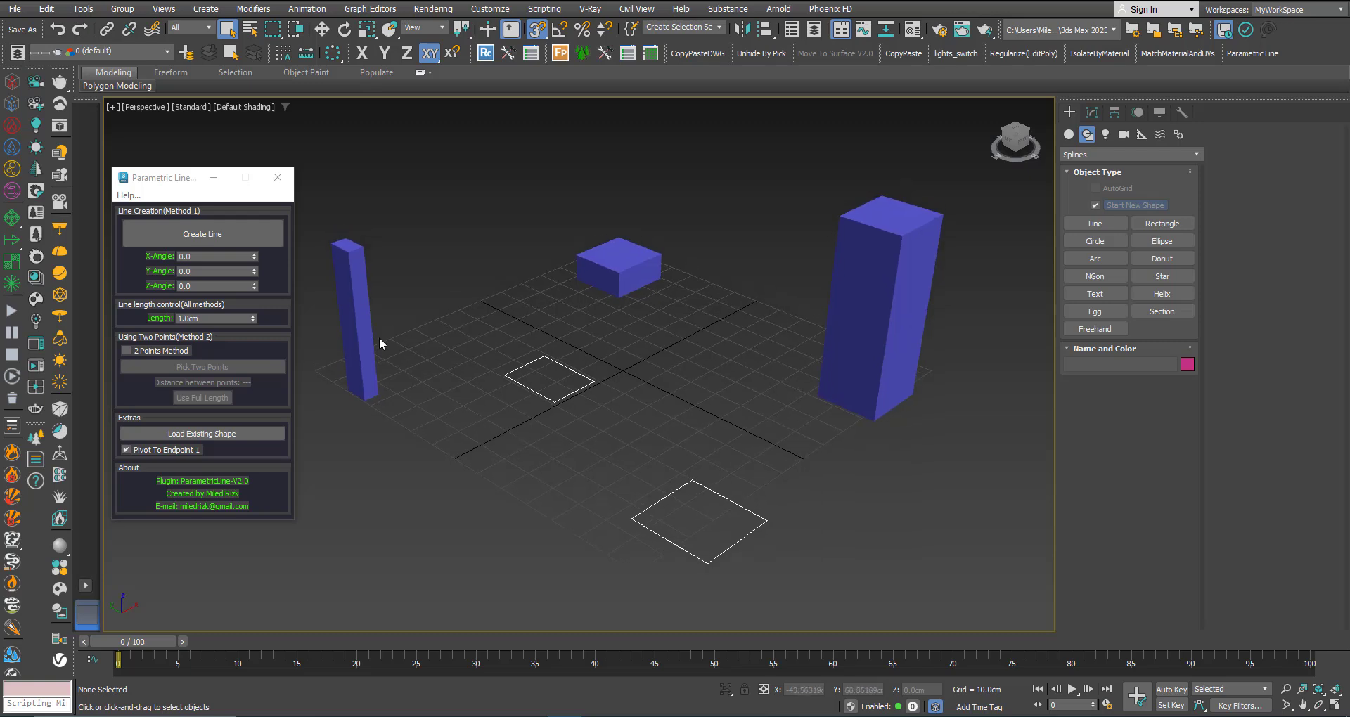
{"action": "left_click", "coordinate": [204, 233]}
{"action": "middle_click_drag", "start_coordinate": [516, 420], "coordinate": [521, 436]}
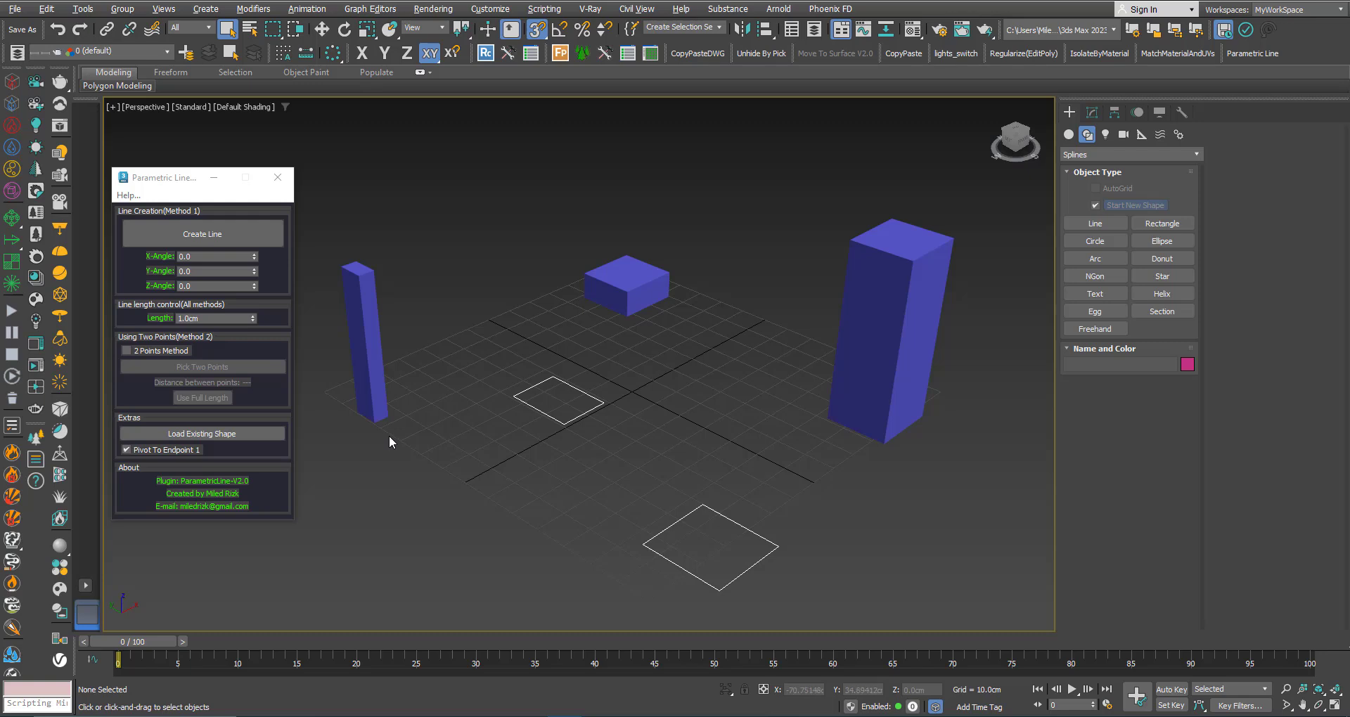
Examine the length and width parameters of the smaller rectangle beside the grid origin.
{"action": "middle_click_drag", "start_coordinate": [469, 437], "coordinate": [464, 414]}
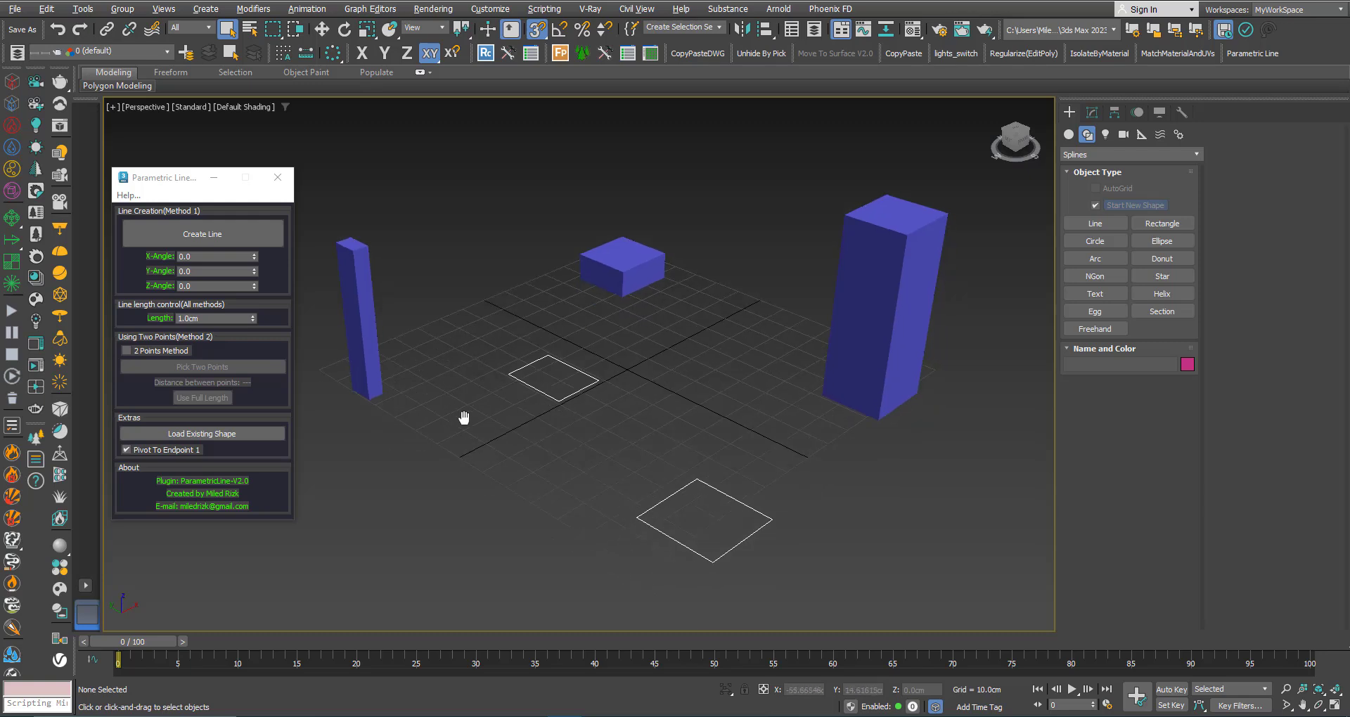
{"action": "left_click", "coordinate": [1092, 113]}
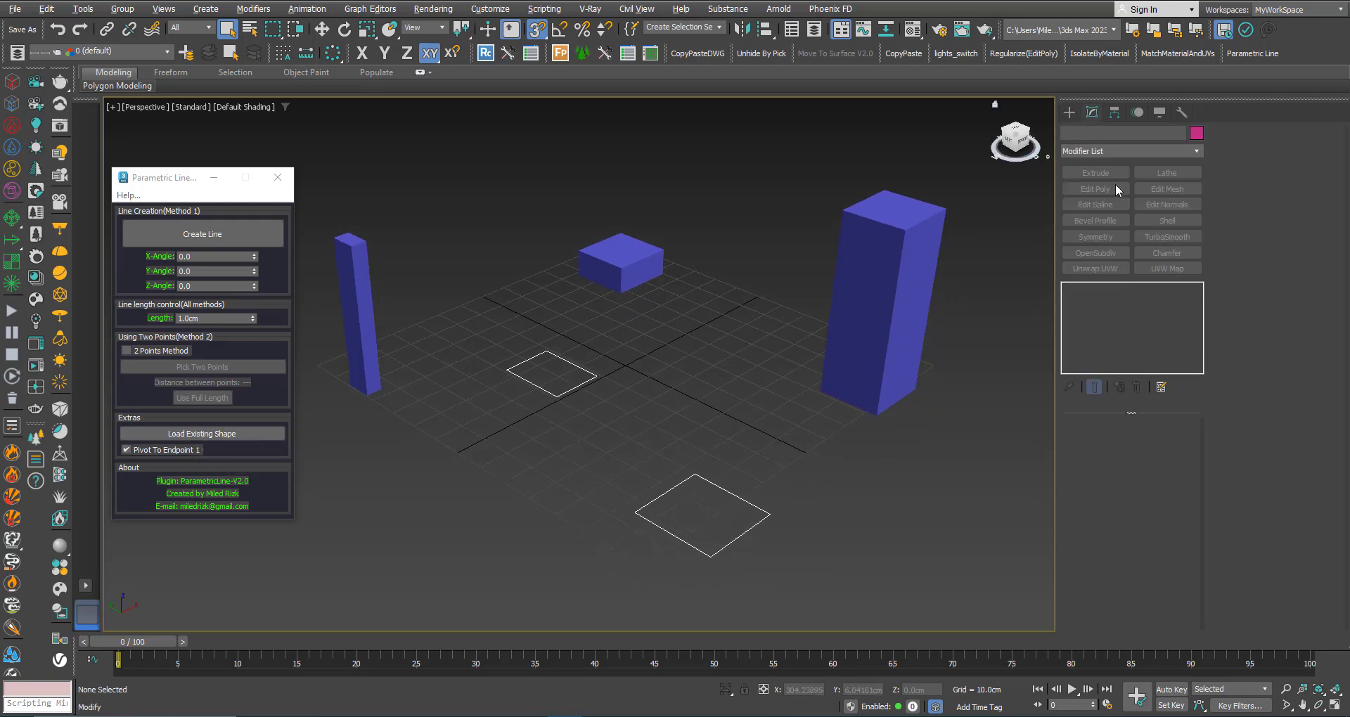
{"action": "left_click", "coordinate": [533, 402]}
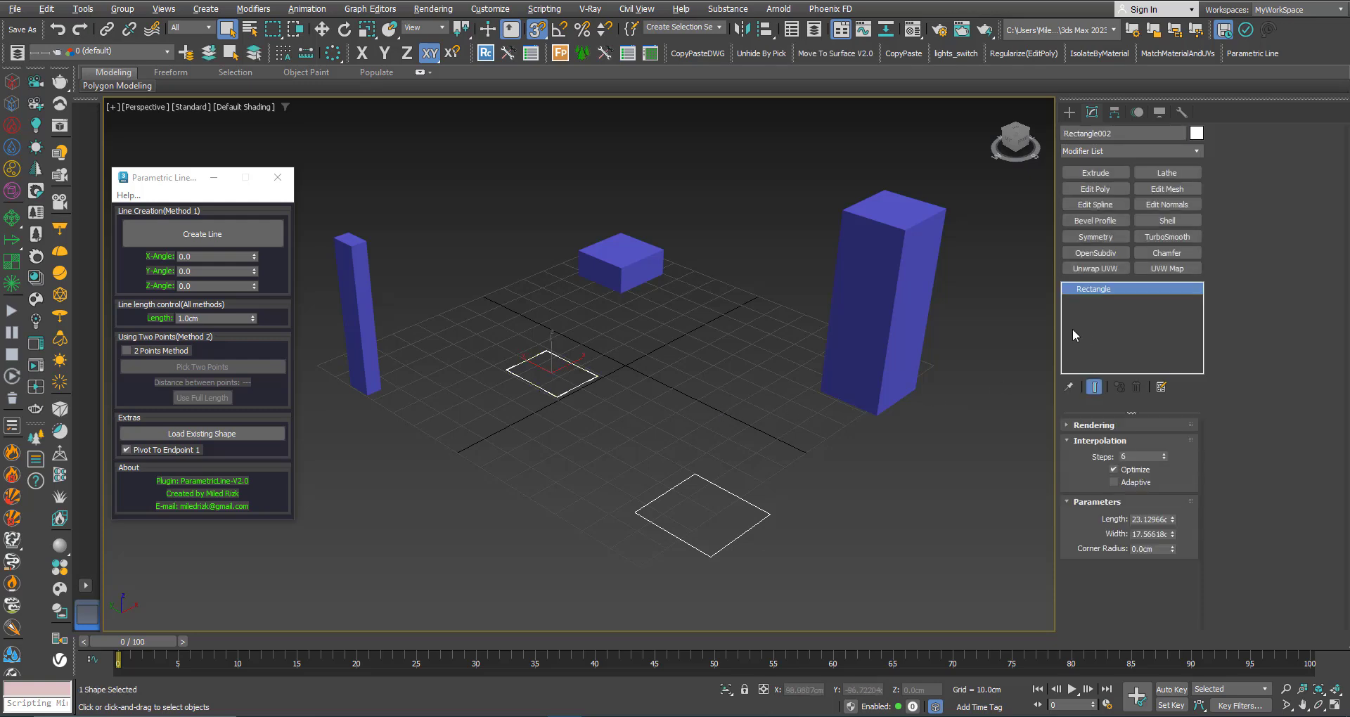
{"action": "left_click", "coordinate": [584, 457]}
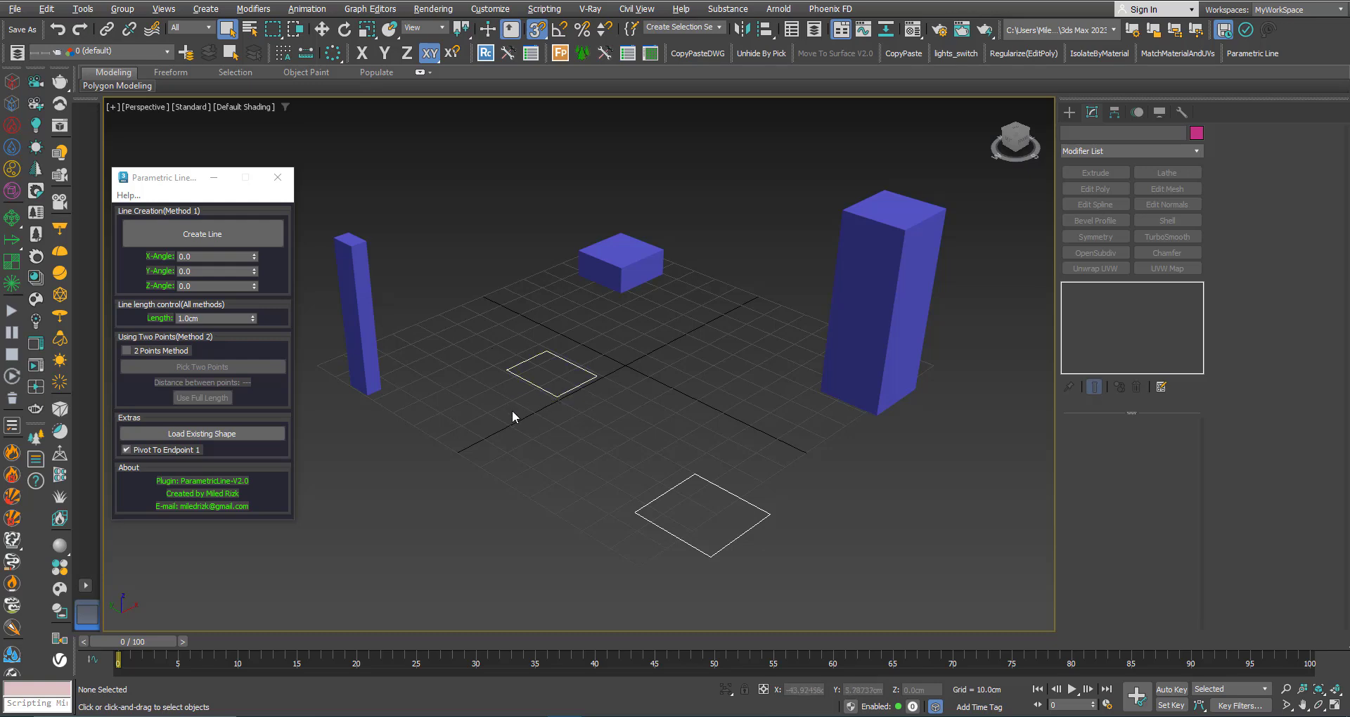
{"action": "middle_click_drag", "start_coordinate": [512, 415], "coordinate": [513, 409]}
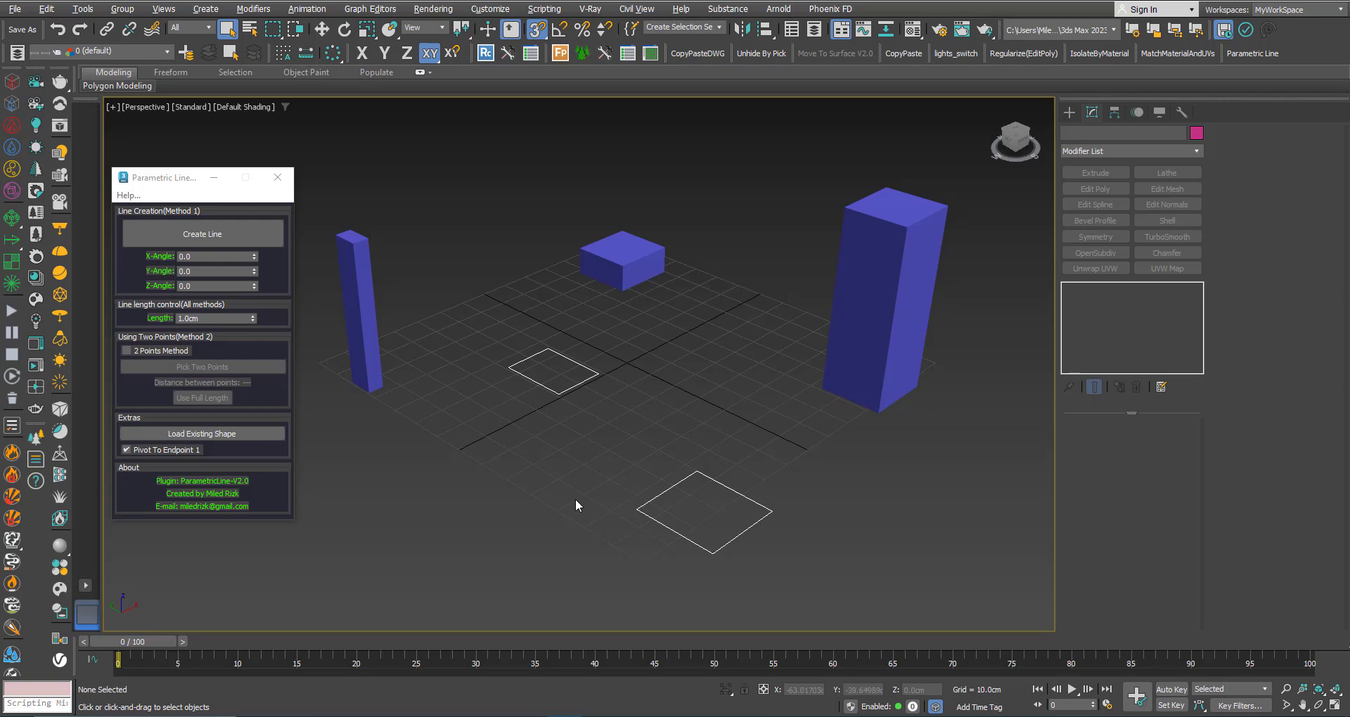
{"action": "middle_click_drag", "start_coordinate": [575, 499], "coordinate": [578, 507]}
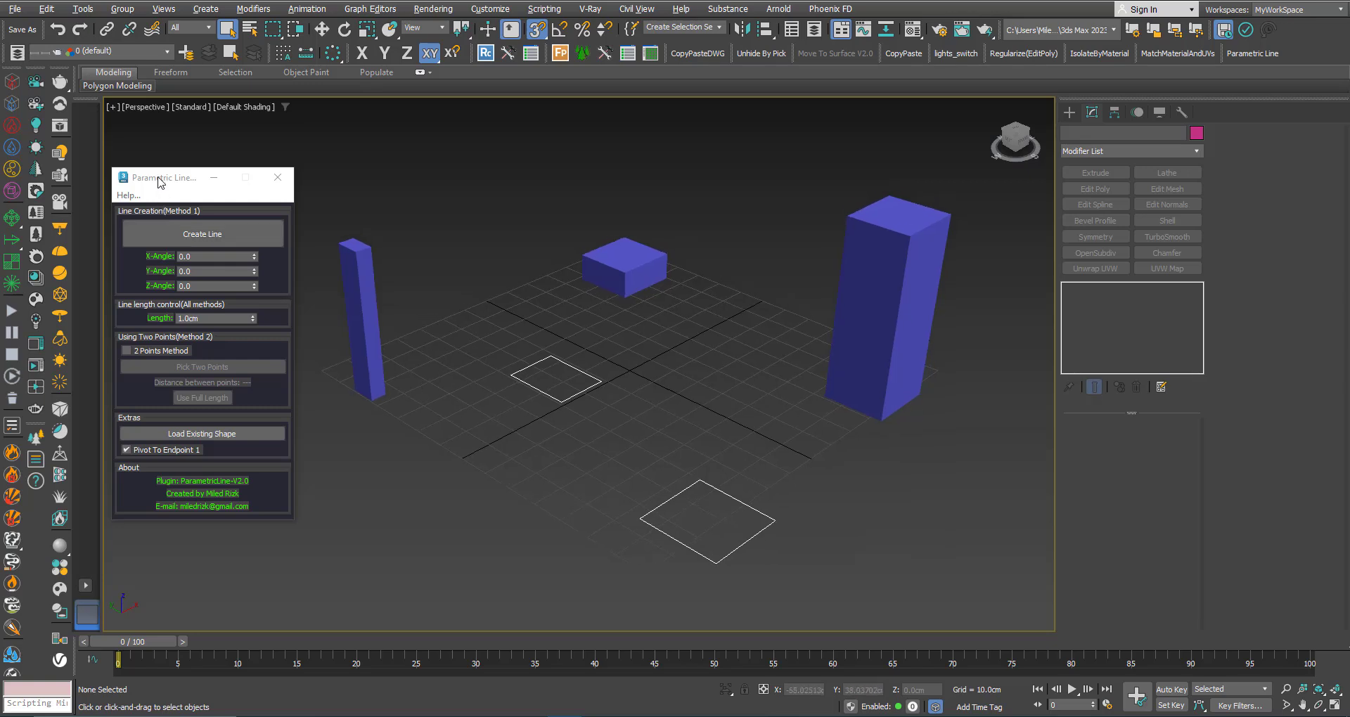
Set both the Y angle and the Z angle for the parametric line to 45 degrees.
{"action": "left_click_drag", "start_coordinate": [159, 182], "coordinate": [156, 208]}
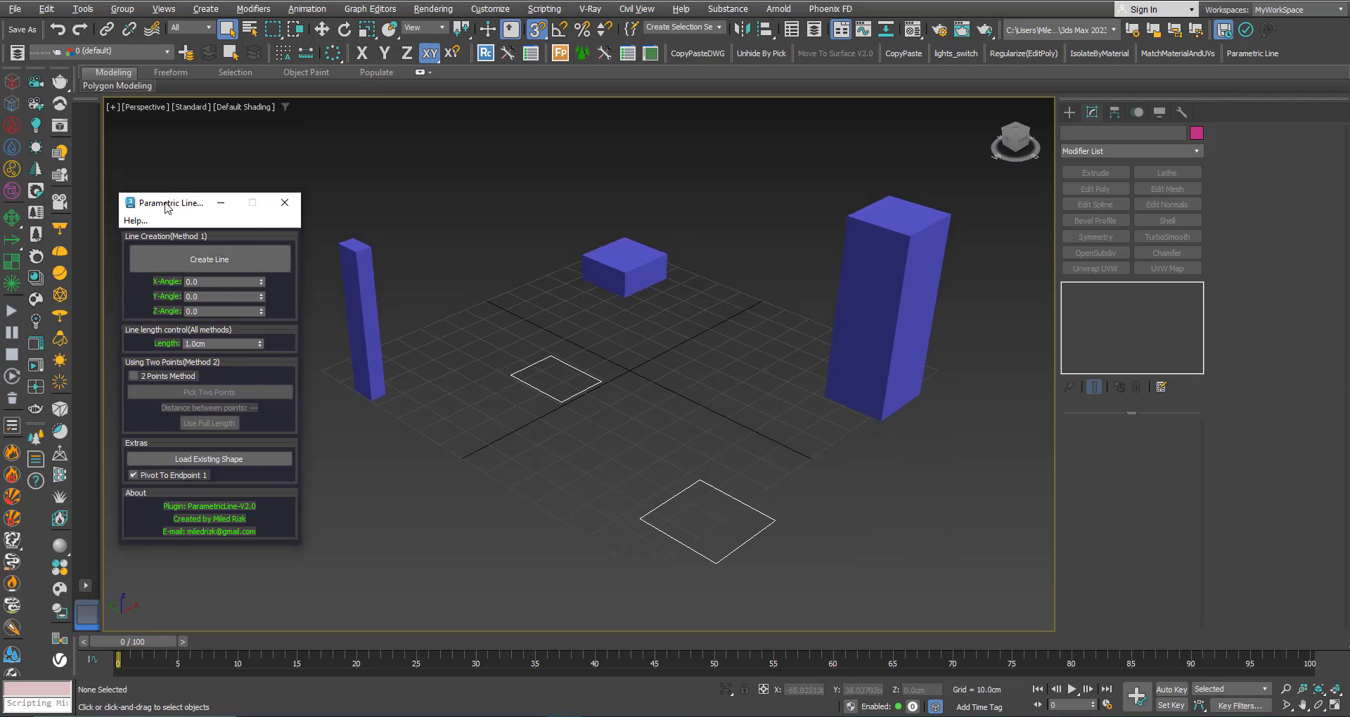
{"action": "left_click", "coordinate": [192, 263]}
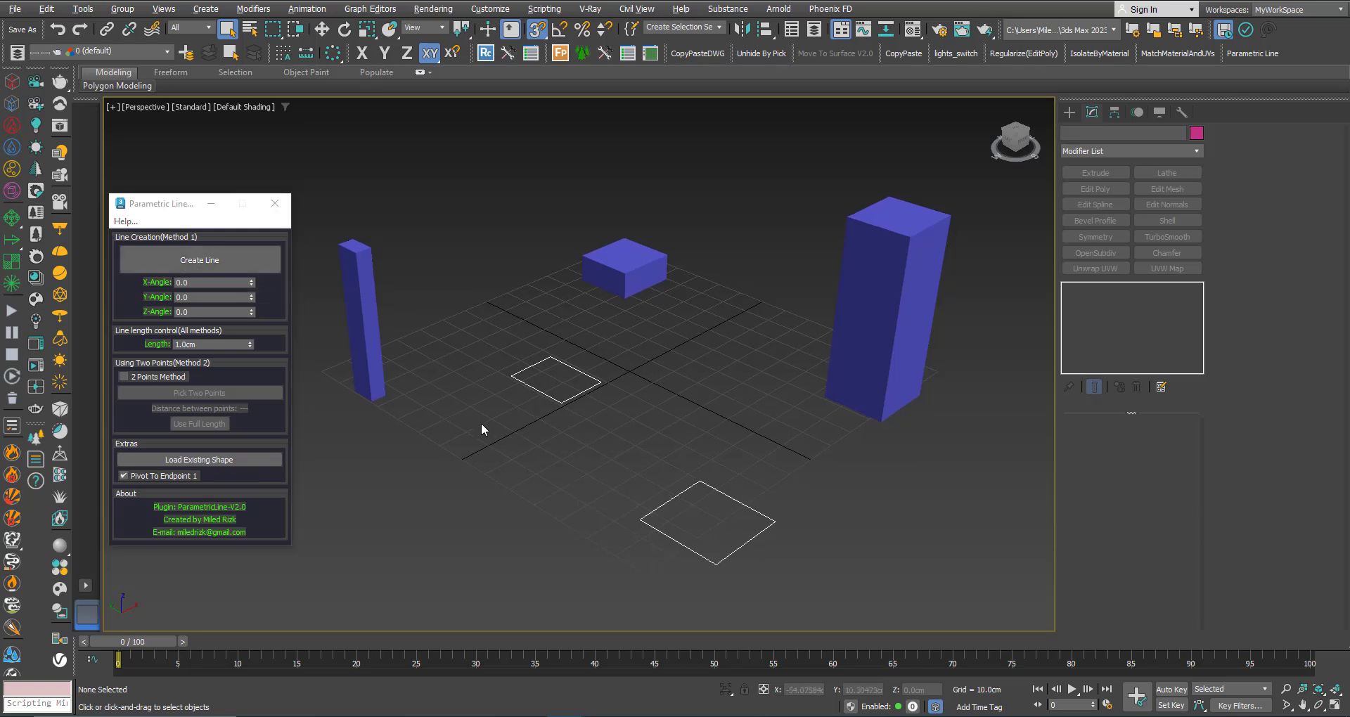
{"action": "middle_click_drag", "start_coordinate": [482, 424], "coordinate": [477, 426]}
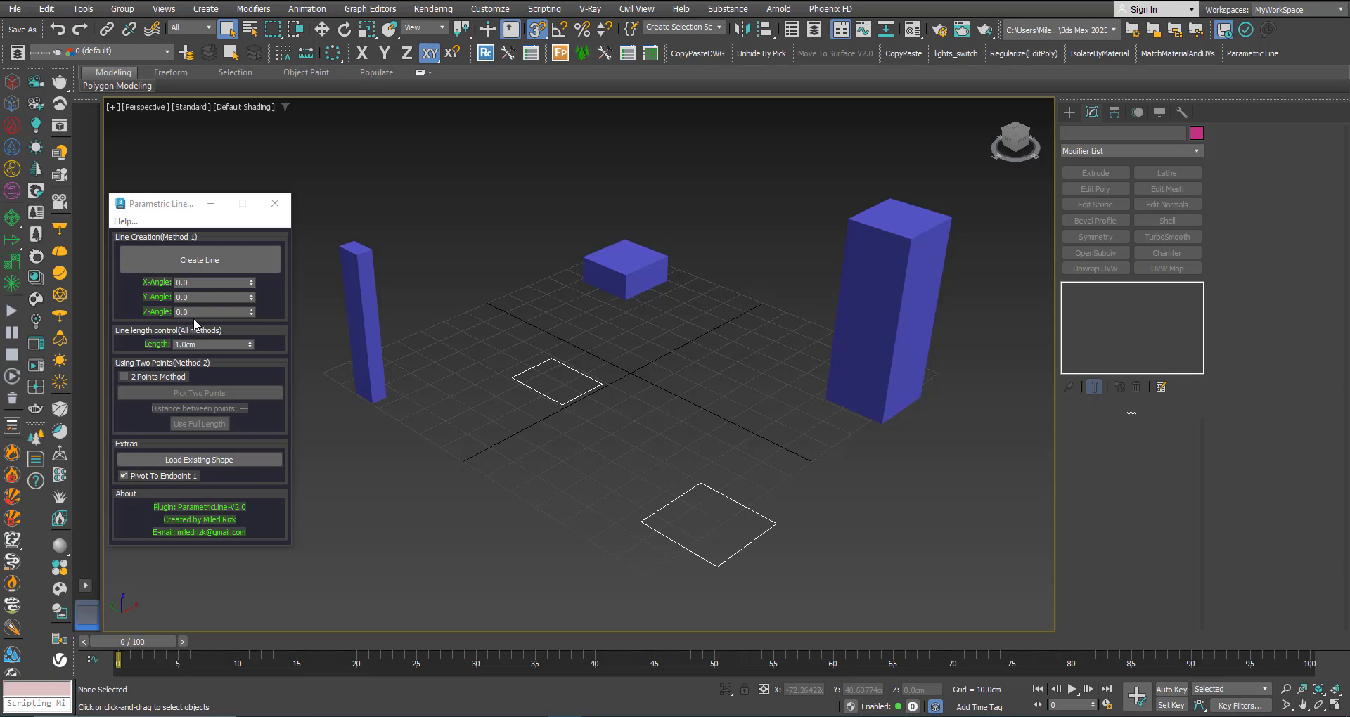
{"action": "left_click_drag", "start_coordinate": [214, 311], "coordinate": [136, 313]}
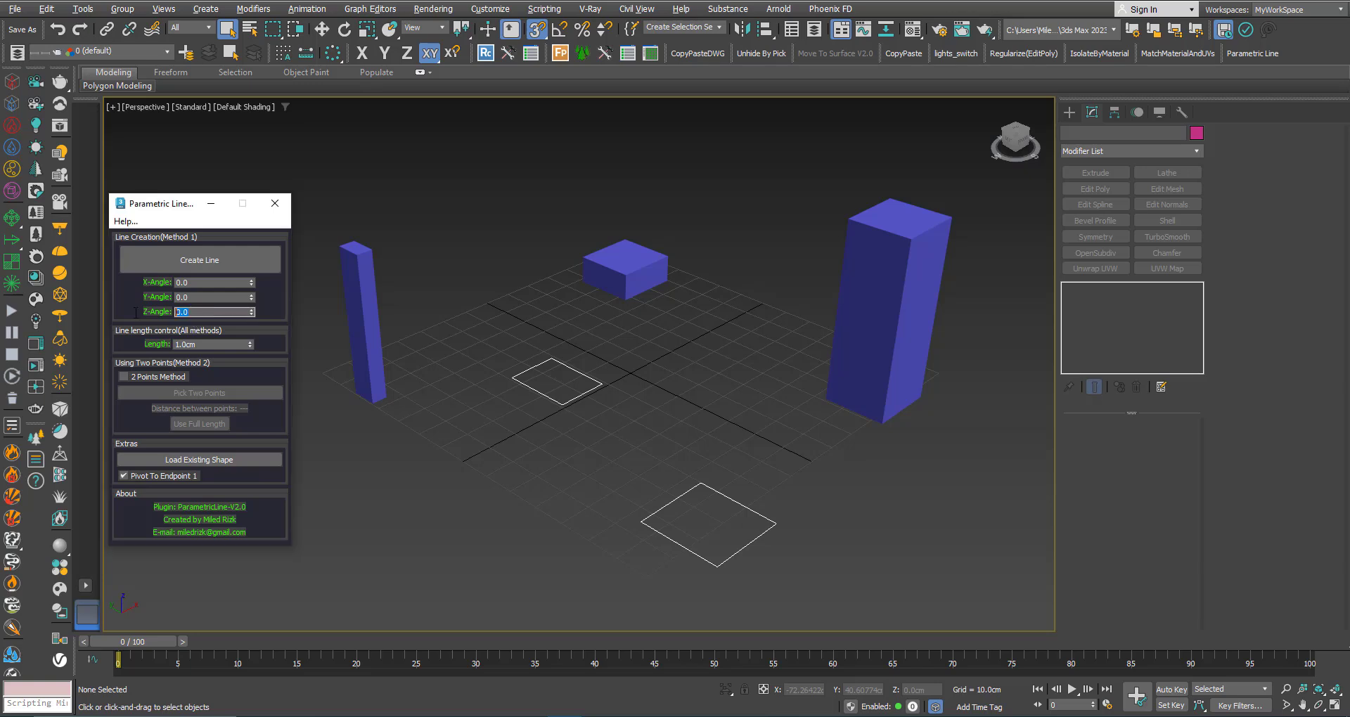
{"action": "type", "text": "45"}
{"action": "left_click", "coordinate": [208, 298]}
{"action": "type", "text": "45"}
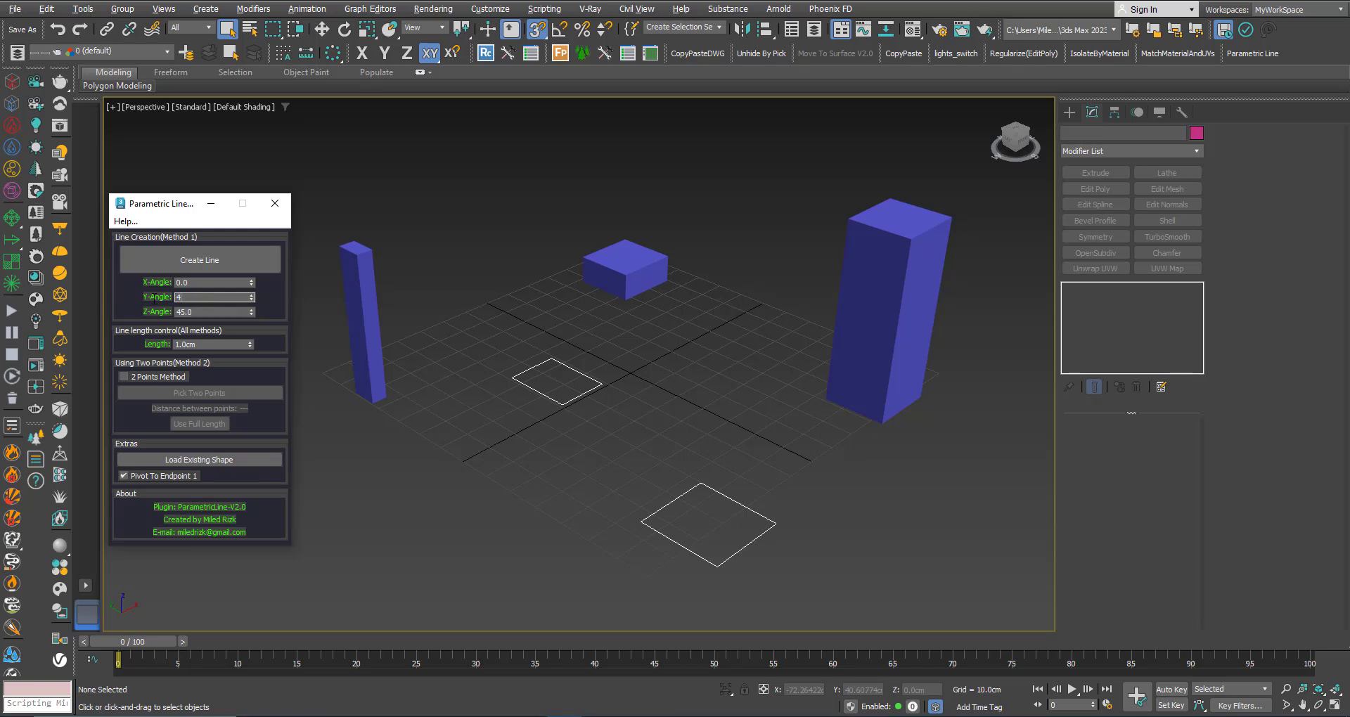
Create the parametric line starting from the smaller rectangle's corner nearest the grid origin.
{"action": "left_click", "coordinate": [198, 261]}
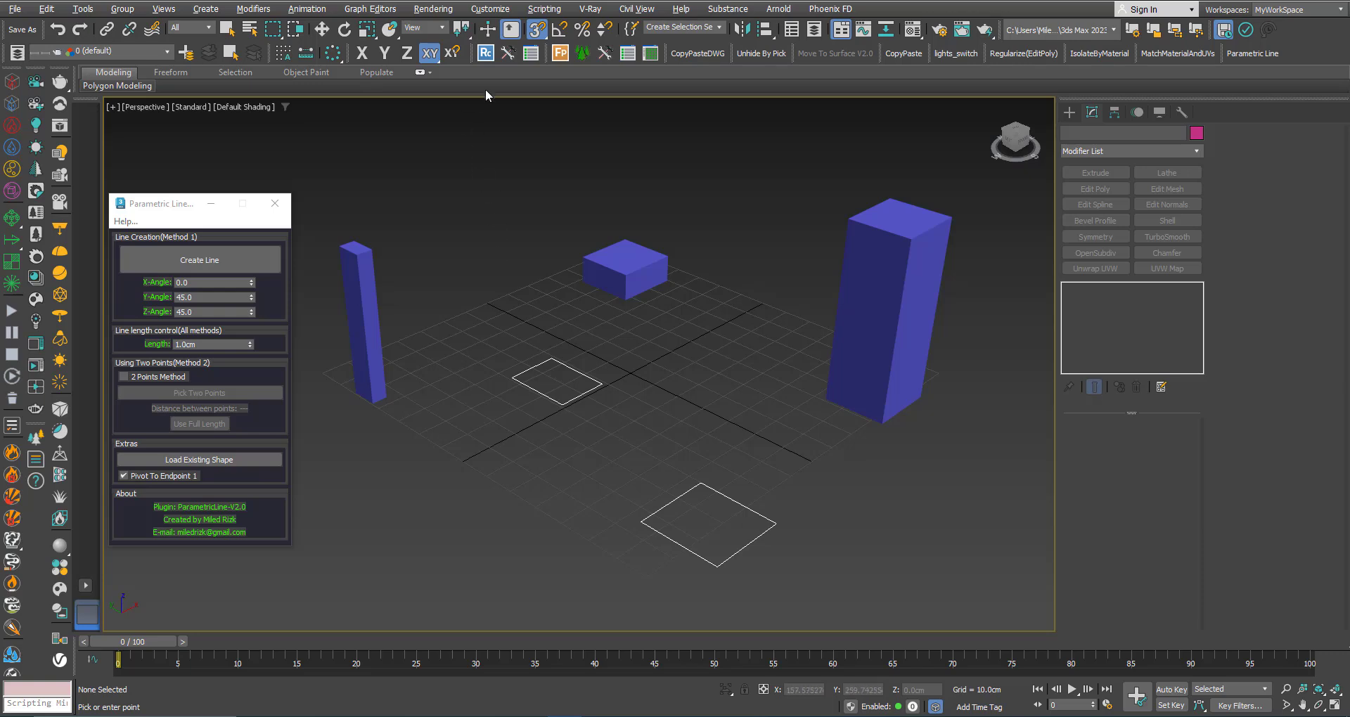
{"action": "left_click", "coordinate": [537, 31]}
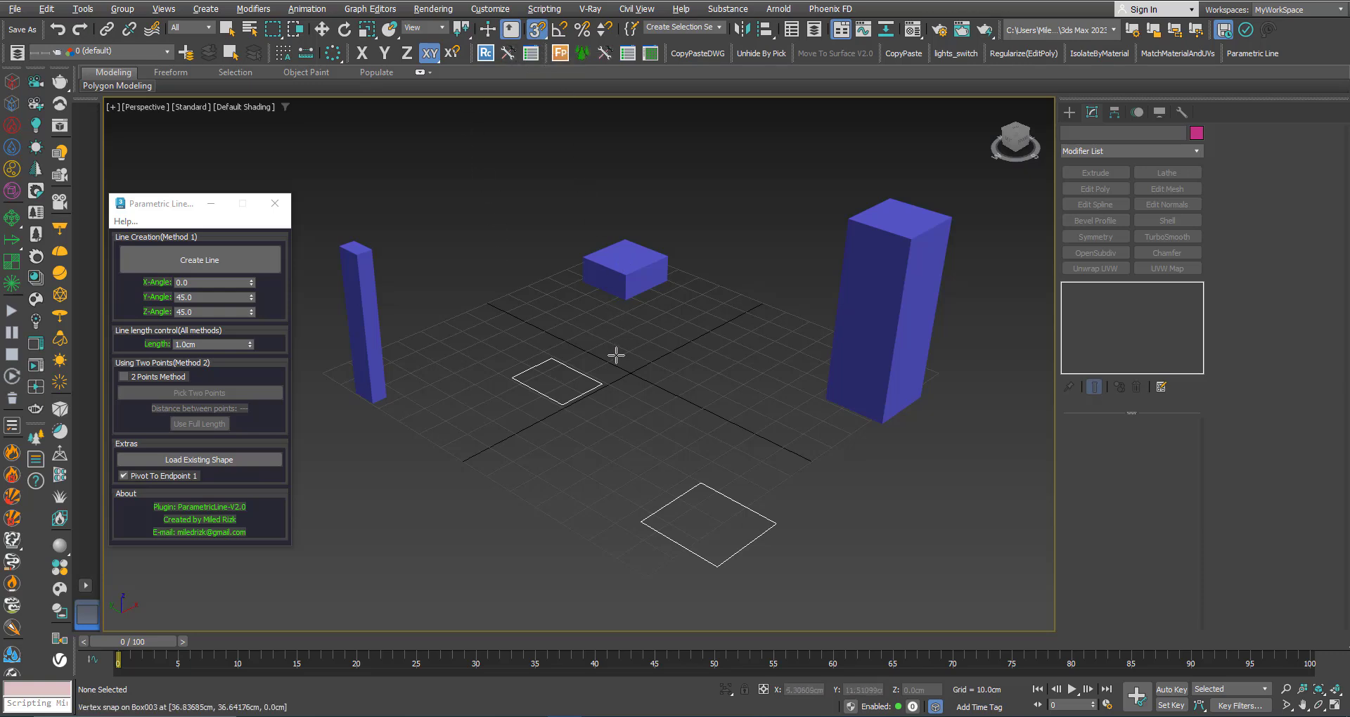
{"action": "scroll", "coordinate": [616, 356], "scroll_direction": "up", "scroll_amount": 3}
{"action": "scroll", "coordinate": [616, 356], "scroll_direction": "up", "scroll_amount": 2}
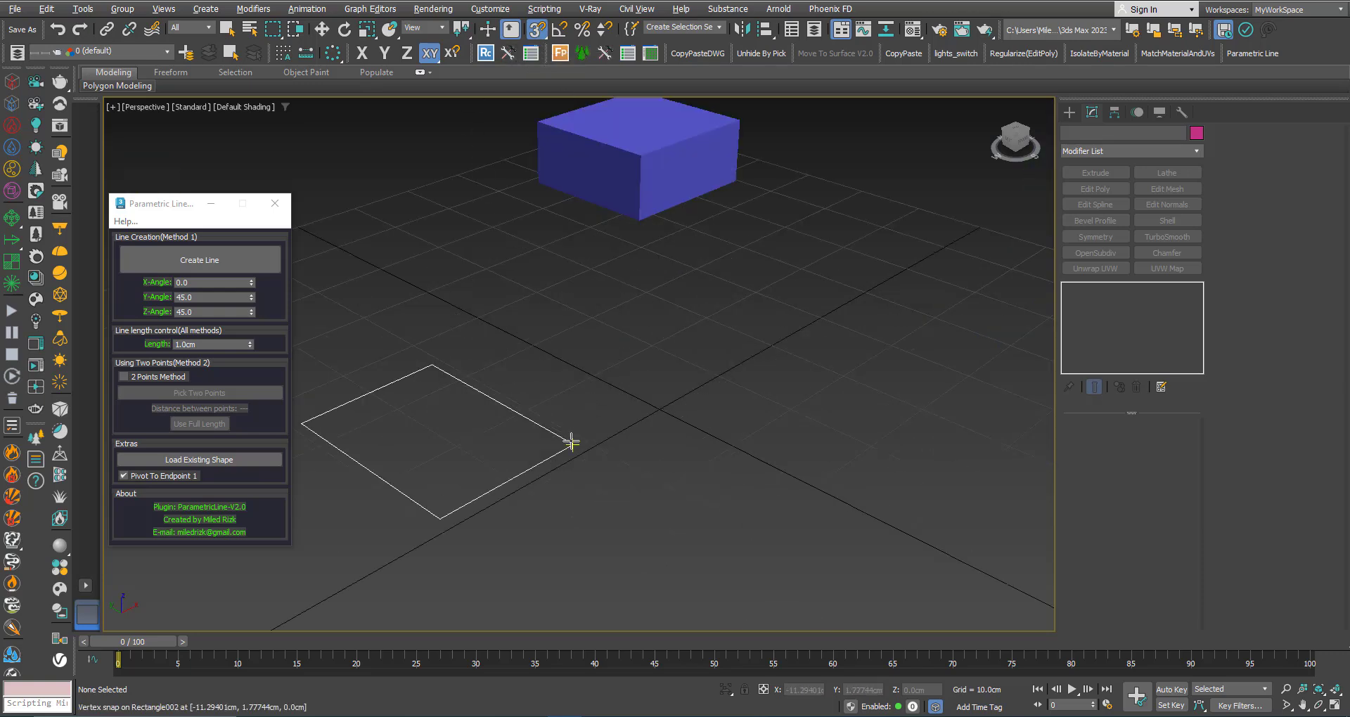
{"action": "left_click", "coordinate": [573, 442]}
{"action": "scroll", "coordinate": [572, 460], "scroll_direction": "up", "scroll_amount": 4}
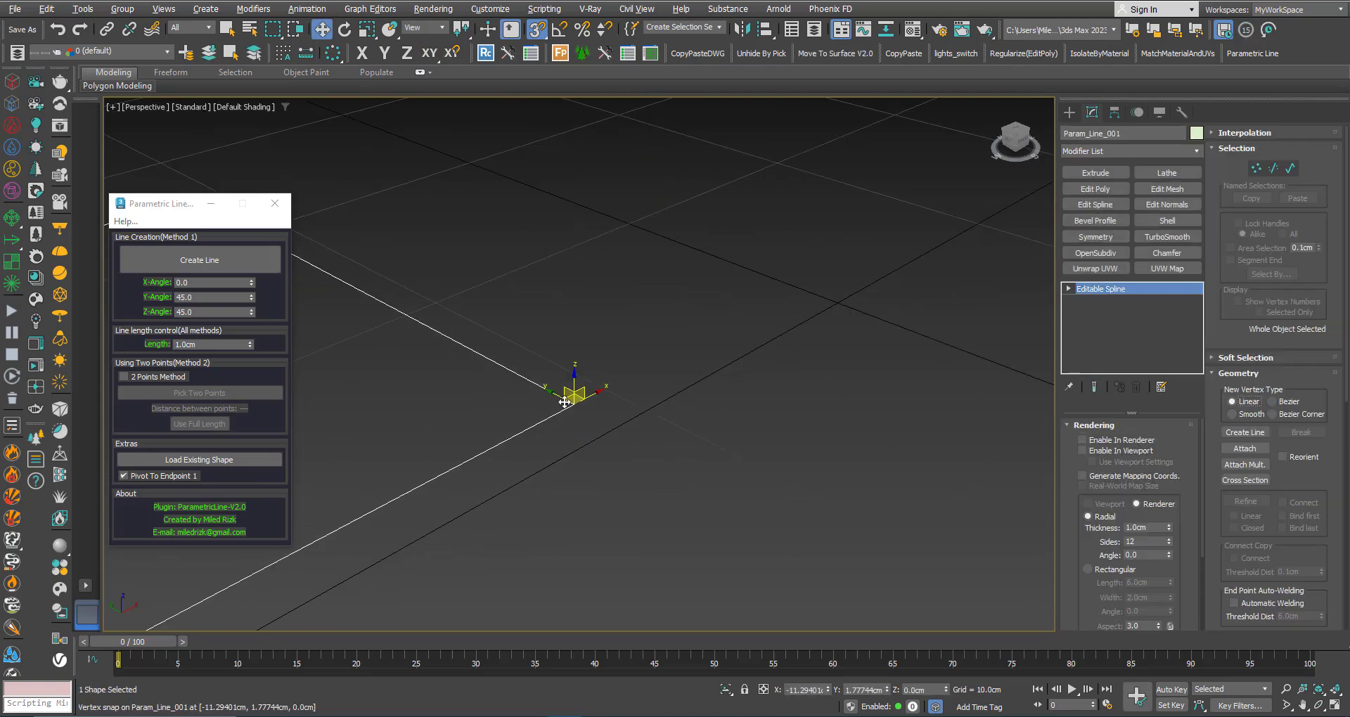
{"action": "middle_click_drag", "start_coordinate": [565, 402], "coordinate": [532, 428], "text": "alt"}
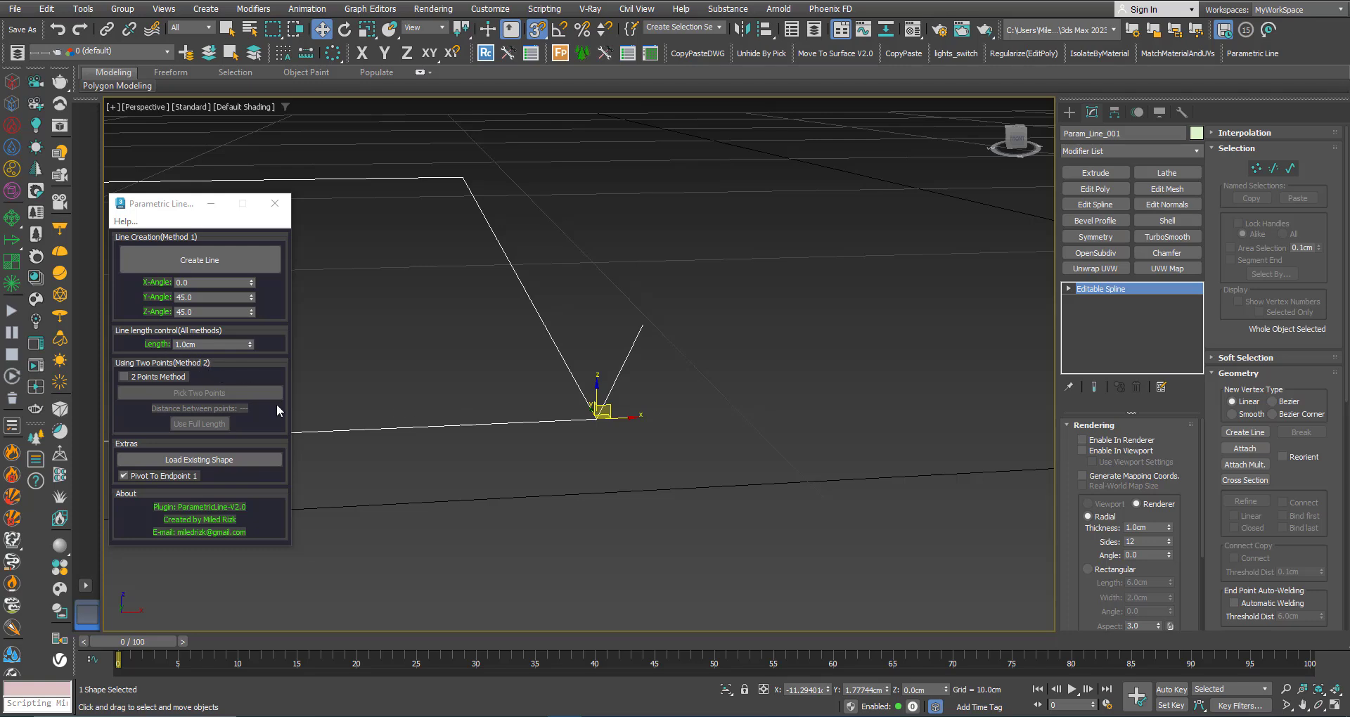
Lengthen the new parametric line interactively to about 7.42 cm.
{"action": "left_click_drag", "start_coordinate": [250, 343], "coordinate": [253, 306]}
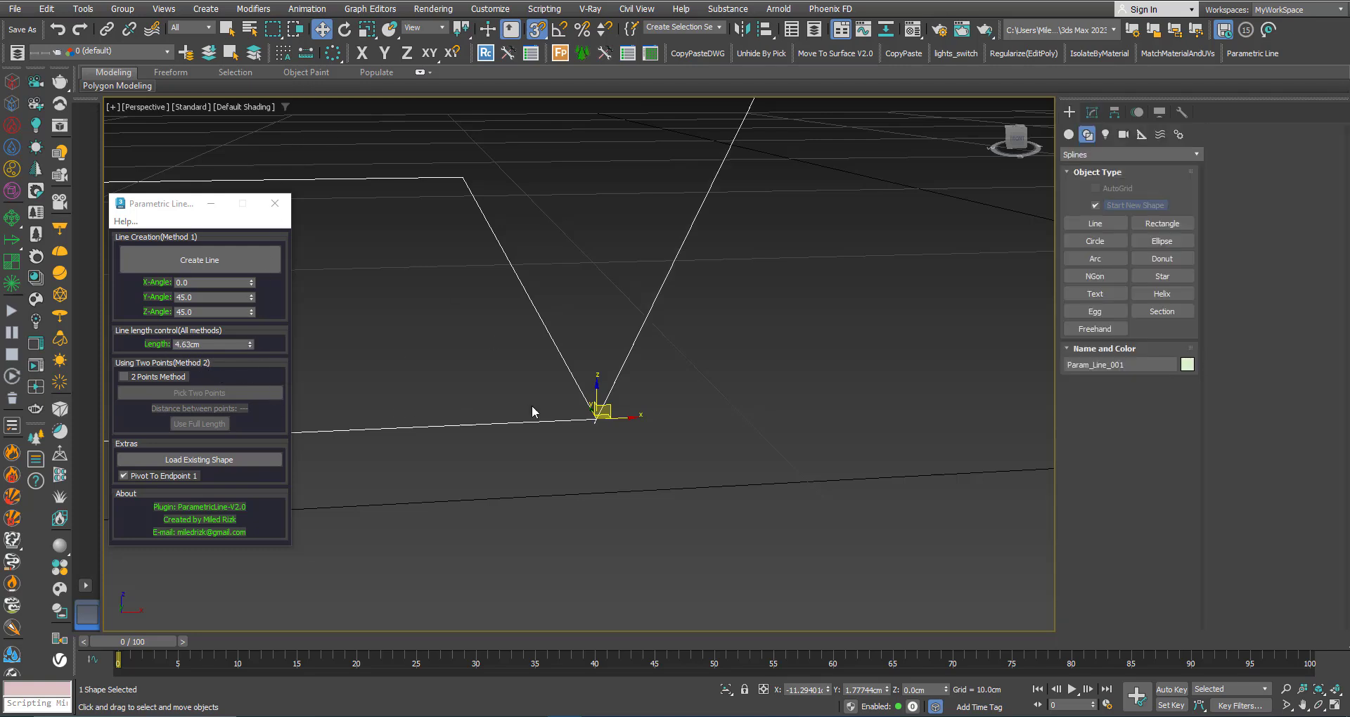
{"action": "scroll", "coordinate": [536, 415], "scroll_direction": "down", "scroll_amount": 4}
{"action": "scroll", "coordinate": [539, 458], "scroll_direction": "up", "scroll_amount": 1}
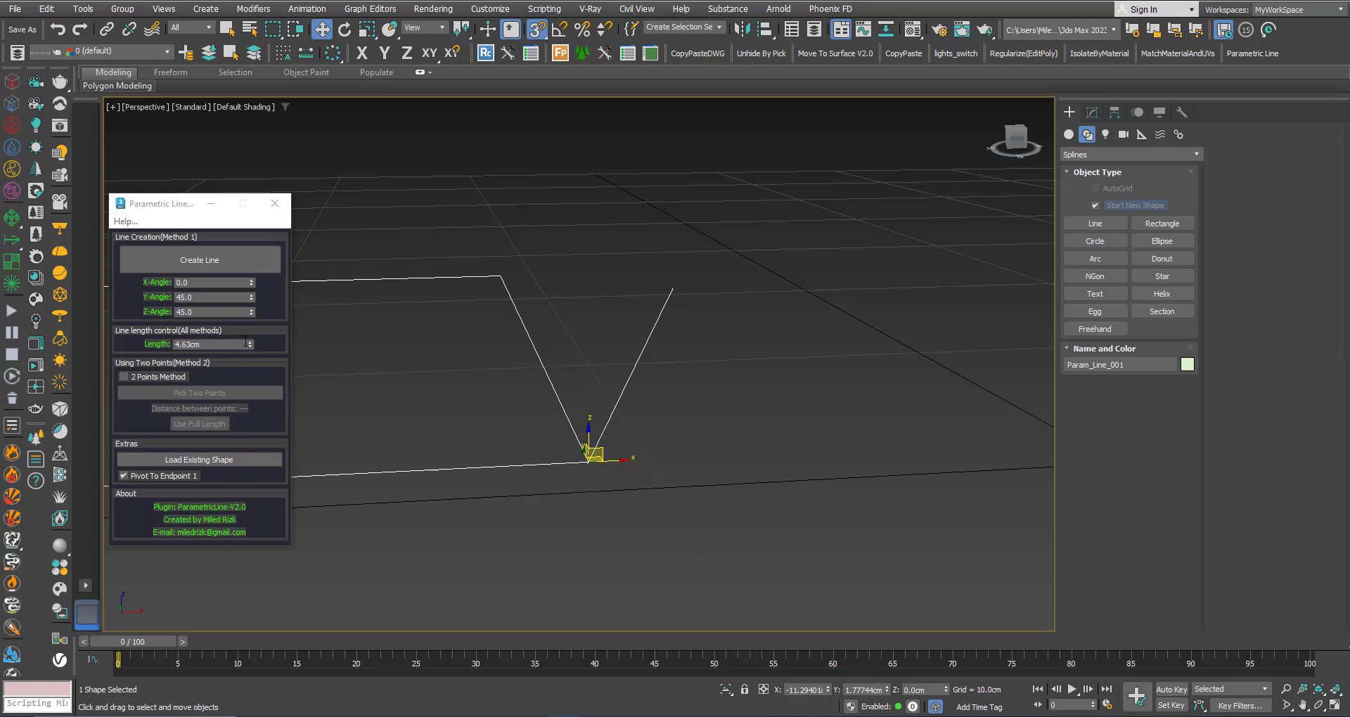
{"action": "left_click_drag", "start_coordinate": [251, 347], "coordinate": [250, 313]}
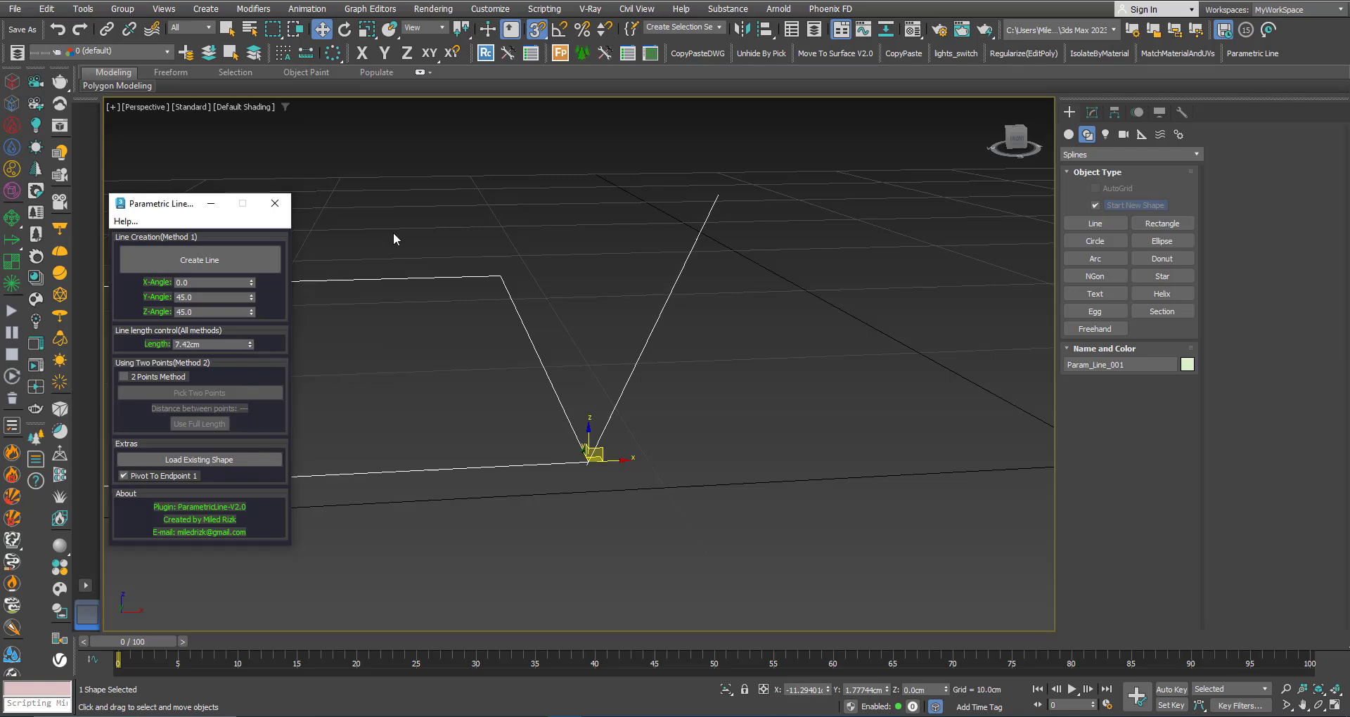
{"action": "scroll", "coordinate": [500, 420], "scroll_direction": "down", "scroll_amount": 2}
{"action": "middle_click_drag", "start_coordinate": [500, 421], "coordinate": [567, 546], "text": "alt"}
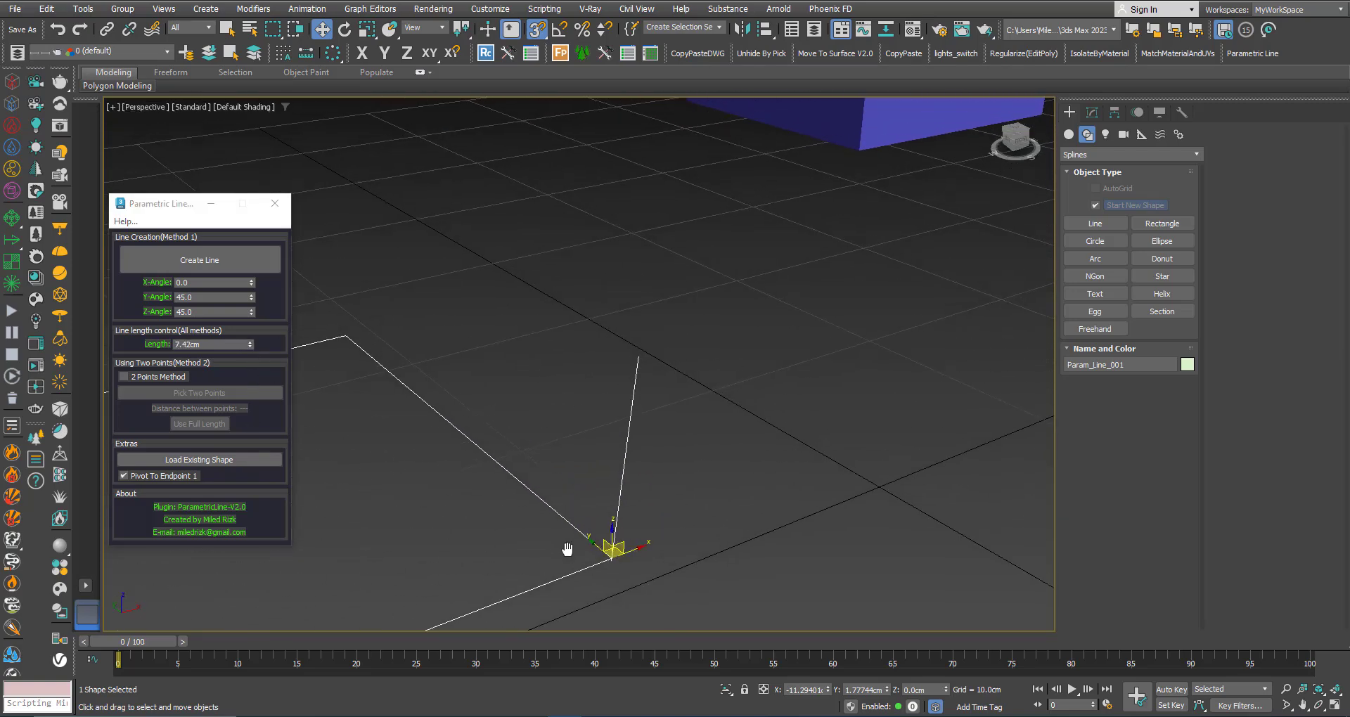
Set the parametric line's length to exactly 20 cm.
{"action": "left_click_drag", "start_coordinate": [221, 347], "coordinate": [148, 344]}
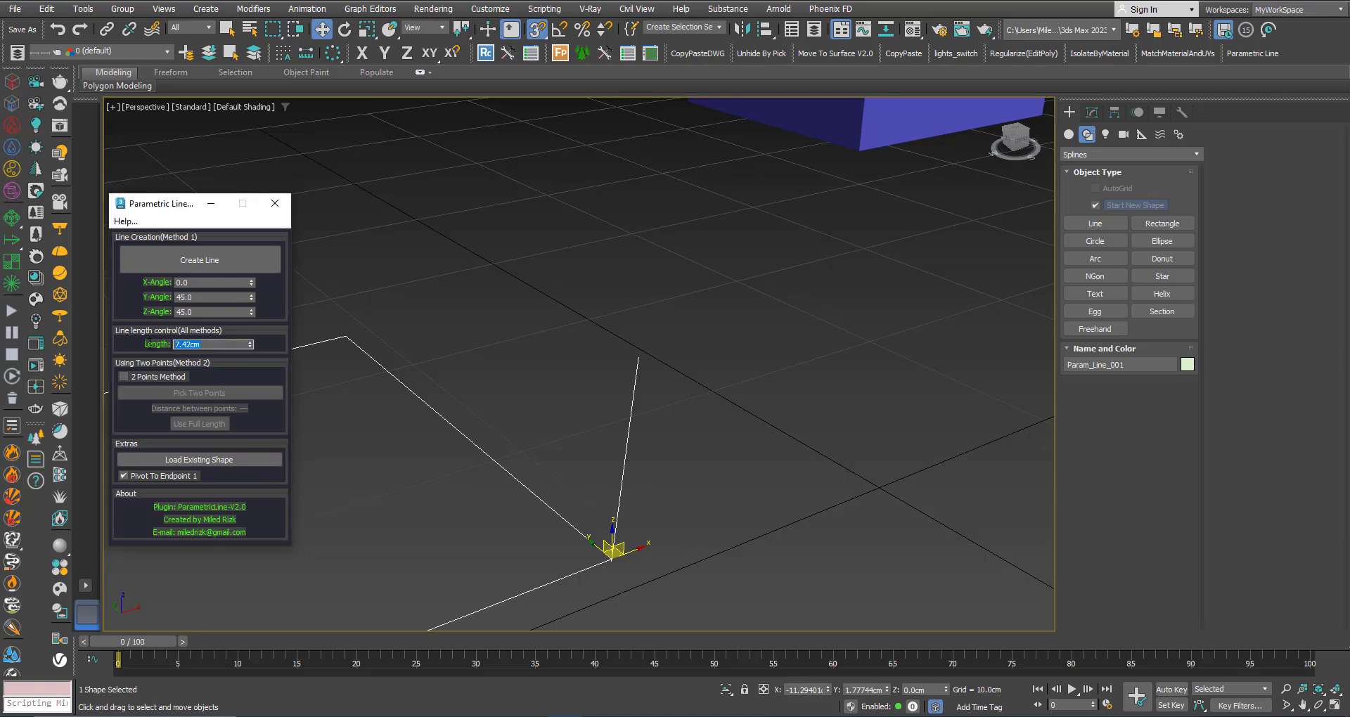
{"action": "type", "text": "20"}
{"action": "key", "text": "Return"}
{"action": "scroll", "coordinate": [555, 521], "scroll_direction": "down", "scroll_amount": 3}
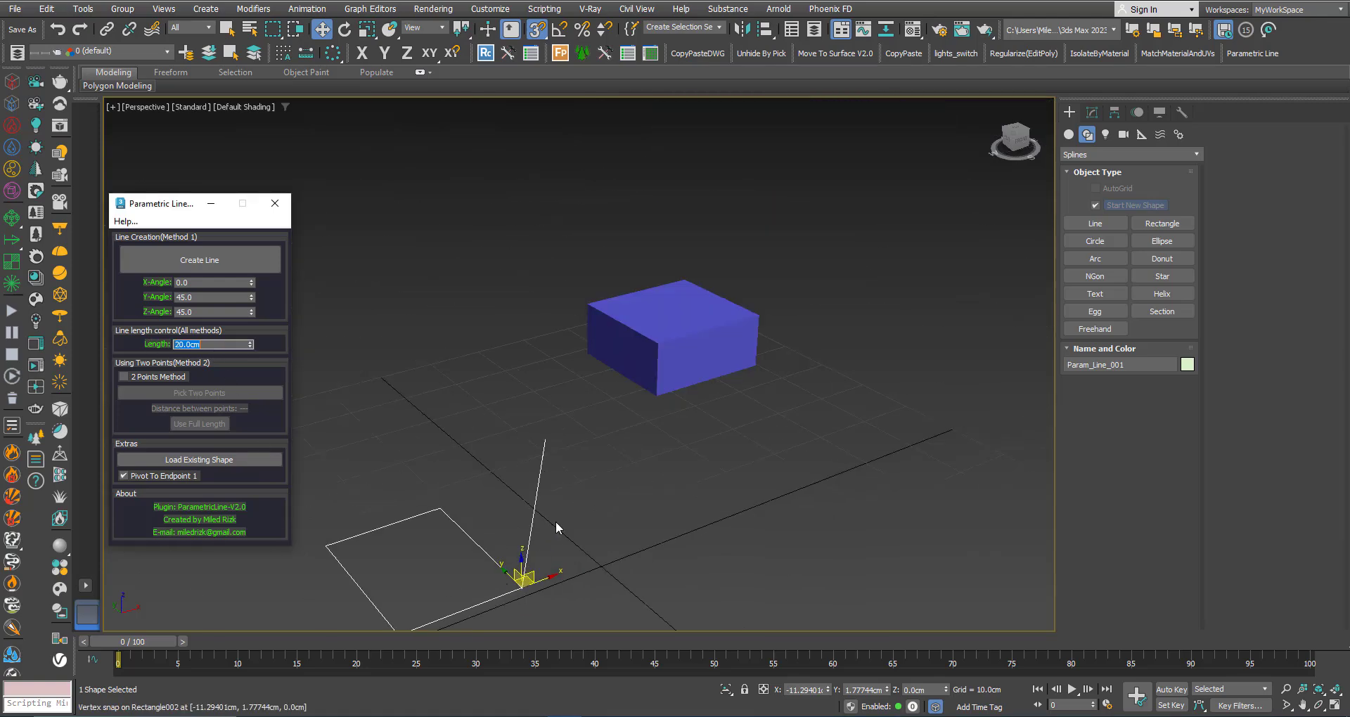
{"action": "middle_click_drag", "start_coordinate": [556, 521], "coordinate": [555, 450], "text": "alt"}
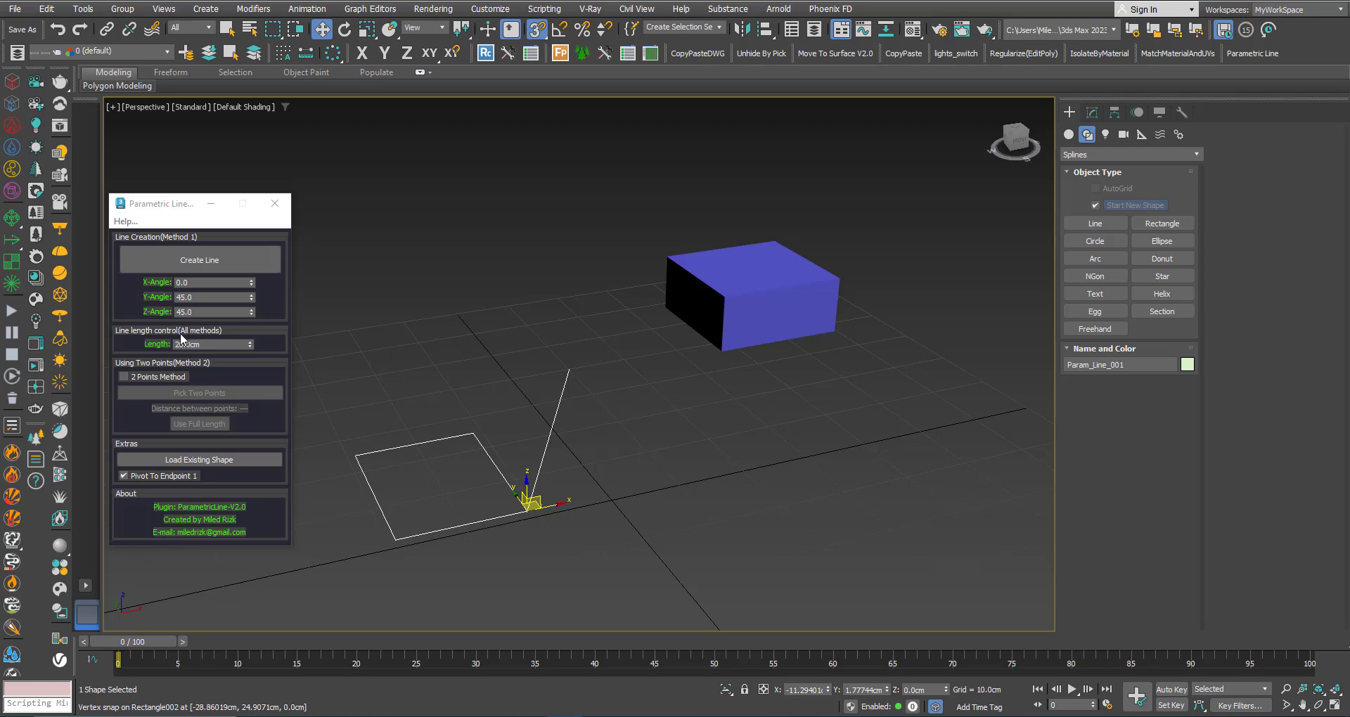
Set the Y angle to 0 and create a second parametric line from the upper end of the first line.
{"action": "double_click", "coordinate": [203, 297]}
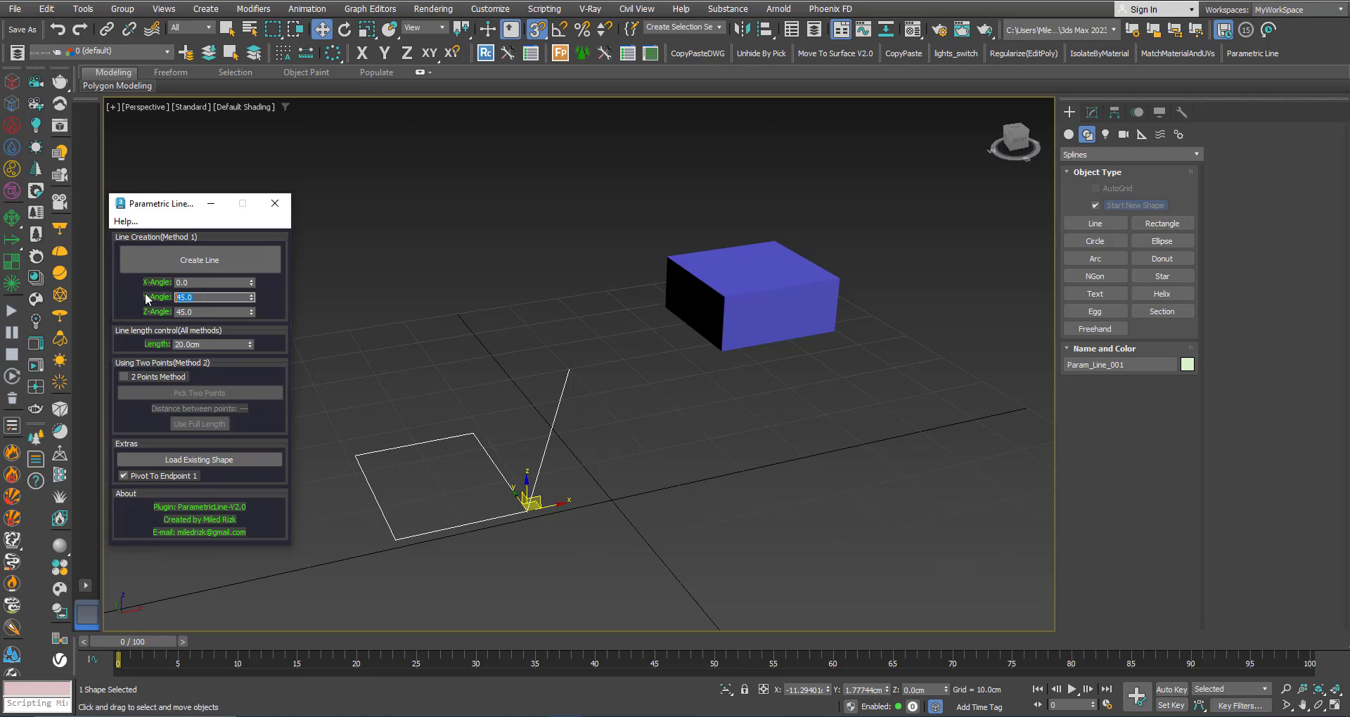
{"action": "type", "text": "0"}
{"action": "key", "text": "Tab"}
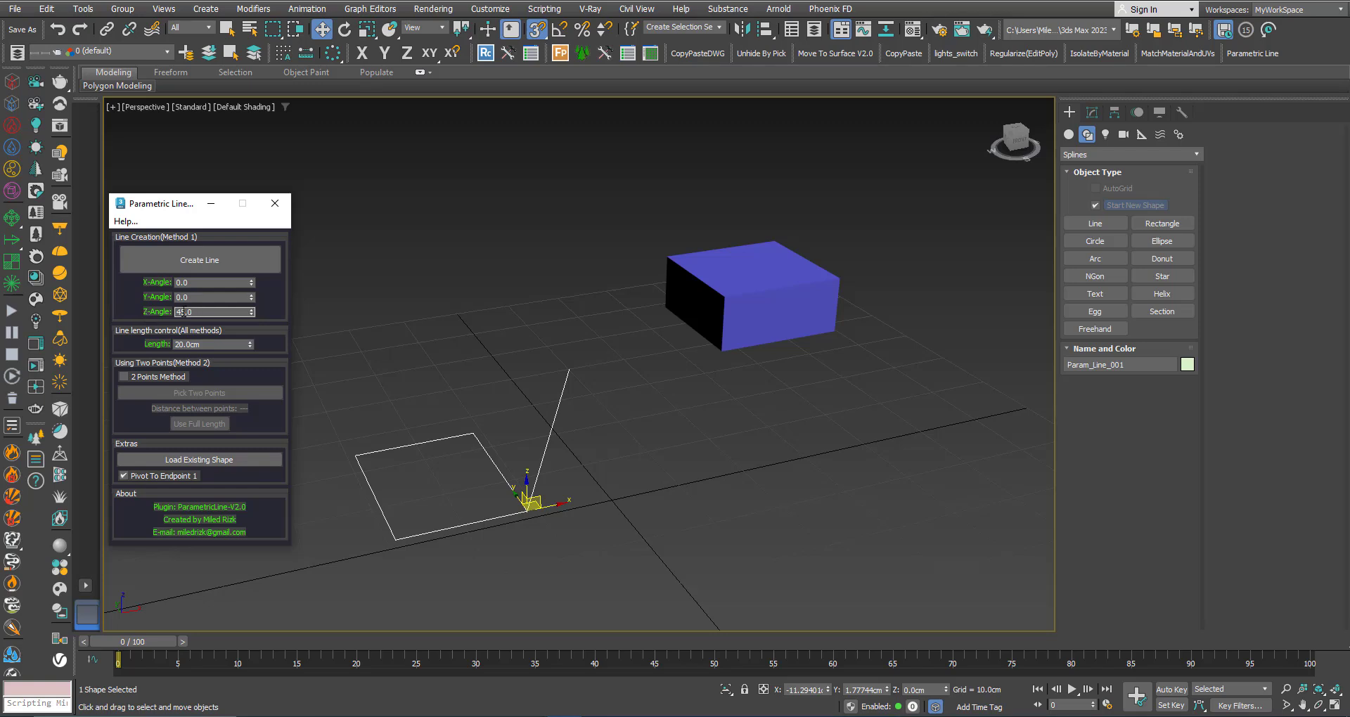
{"action": "left_click", "coordinate": [212, 263]}
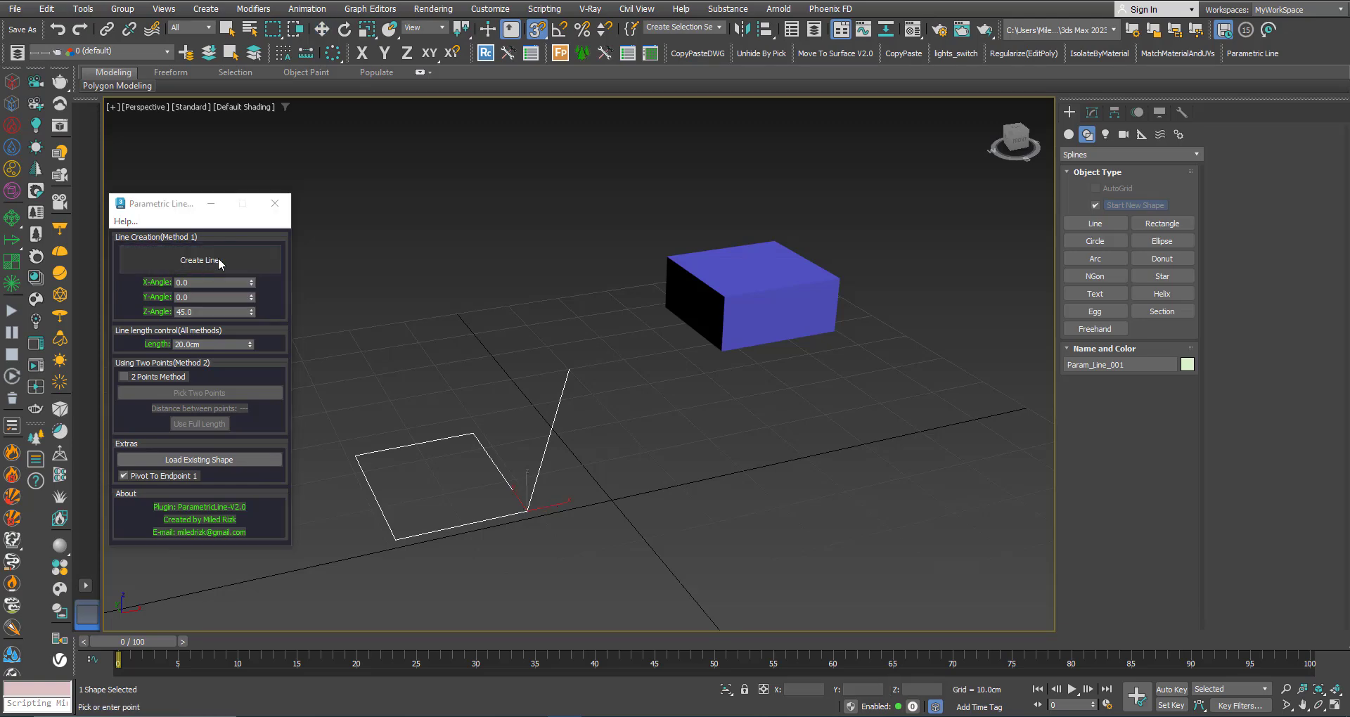
{"action": "left_click", "coordinate": [569, 370]}
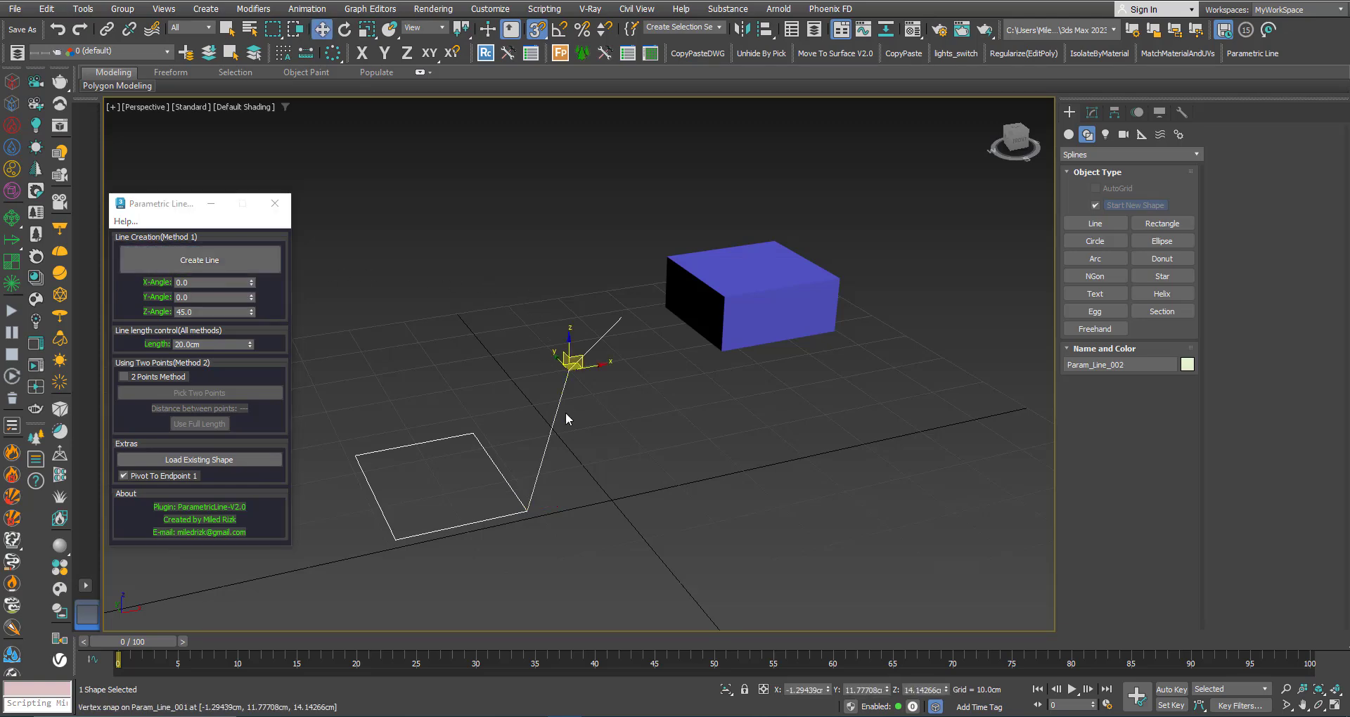
{"action": "middle_click_drag", "start_coordinate": [565, 412], "coordinate": [595, 436]}
Set the Z angle to 180 and Y angle to 0, and create a third parametric line from the second line's free end.
{"action": "left_click", "coordinate": [203, 312]}
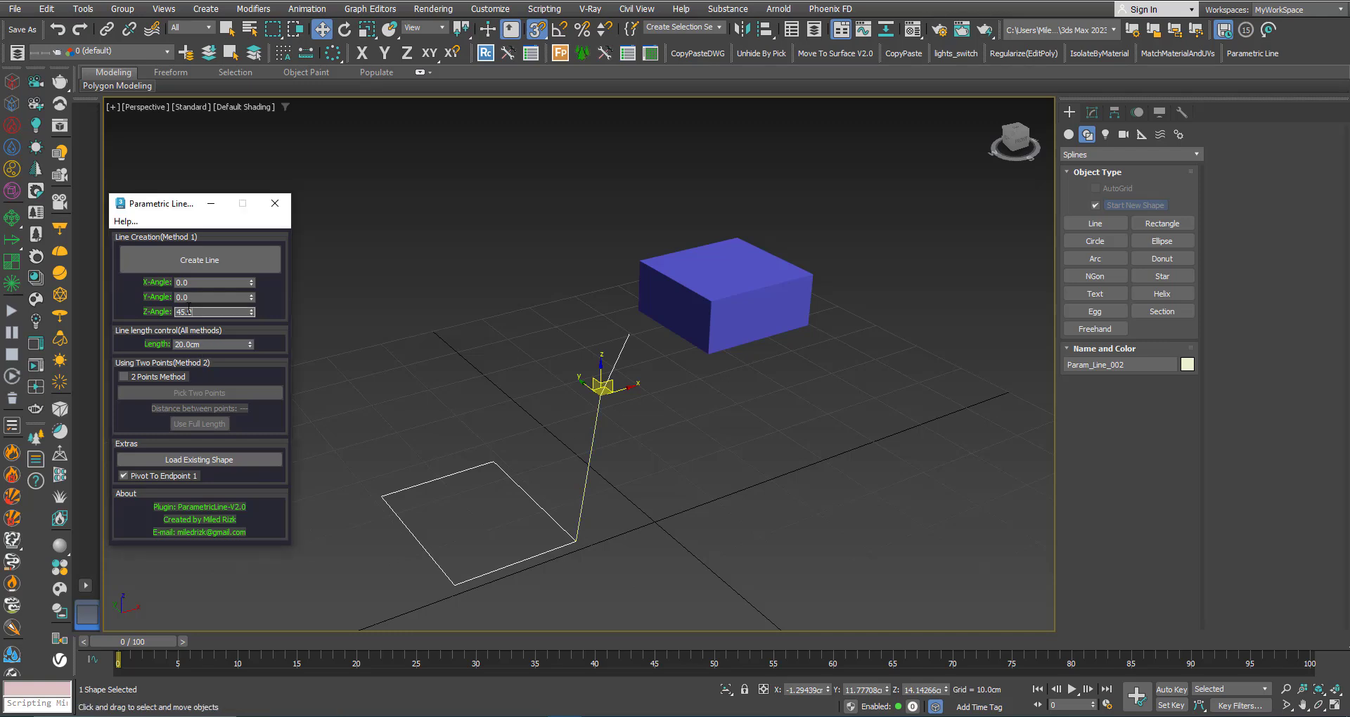
{"action": "type", "text": "0"}
{"action": "left_click", "coordinate": [190, 297]}
{"action": "key", "text": "Tab"}
{"action": "type", "text": "18"}
{"action": "left_click", "coordinate": [191, 261]}
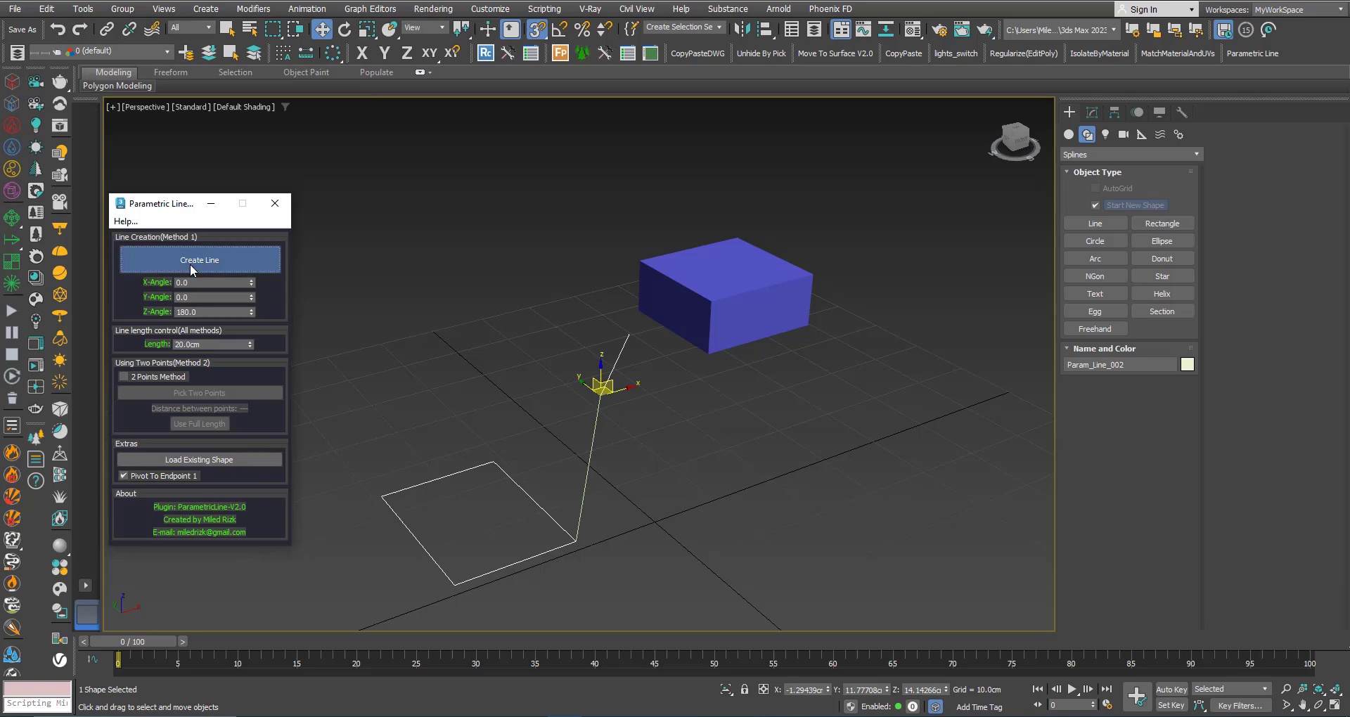
{"action": "left_click", "coordinate": [640, 332]}
{"action": "mouse_move", "coordinate": [546, 379]}
{"action": "middle_mouse_down", "text": "alt"}
{"action": "mouse_move", "coordinate": [537, 352]}
{"action": "mouse_move", "coordinate": [496, 338]}
{"action": "mouse_move", "coordinate": [572, 358]}
{"action": "mouse_move", "coordinate": [560, 358]}
{"action": "middle_mouse_up", "text": "alt"}
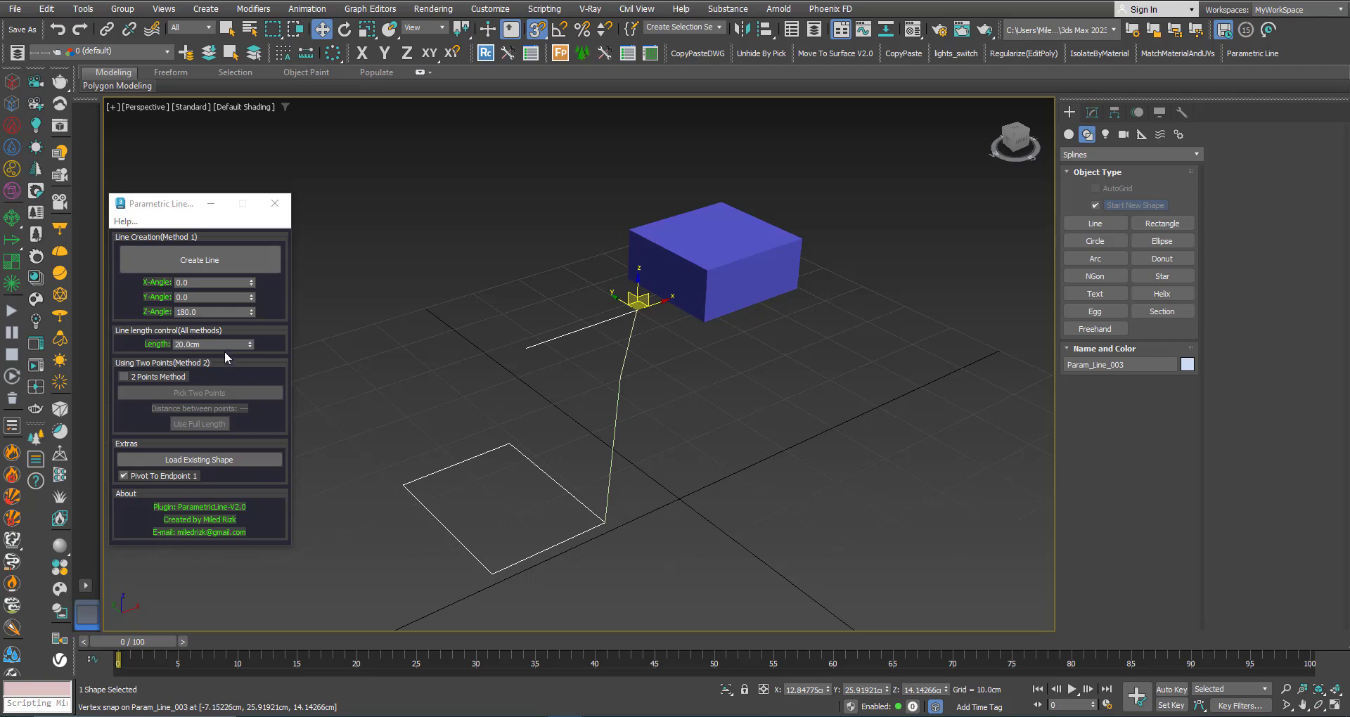
Set the Z angle to 0 and Y angle to 90, and create a vertical parametric line from the third line's free end.
{"action": "right_click", "coordinate": [251, 312]}
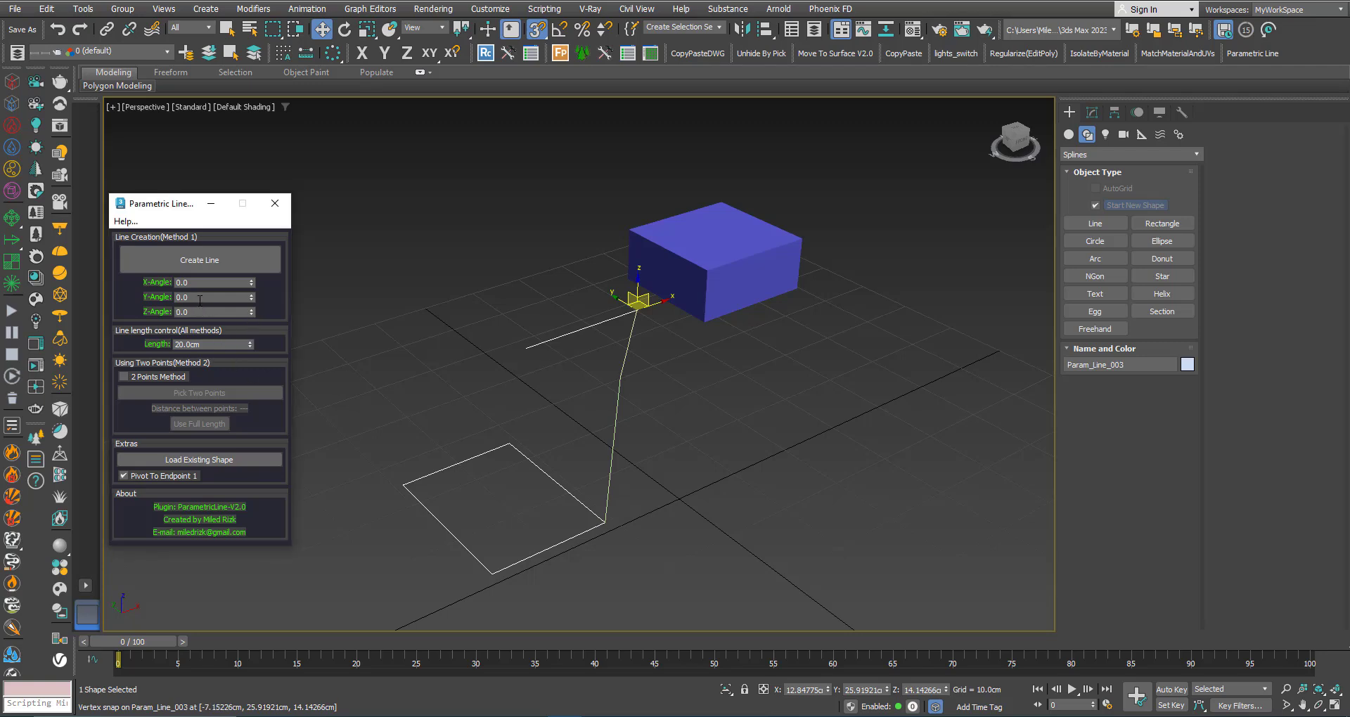
{"action": "left_click", "coordinate": [176, 297]}
{"action": "type", "text": "9"}
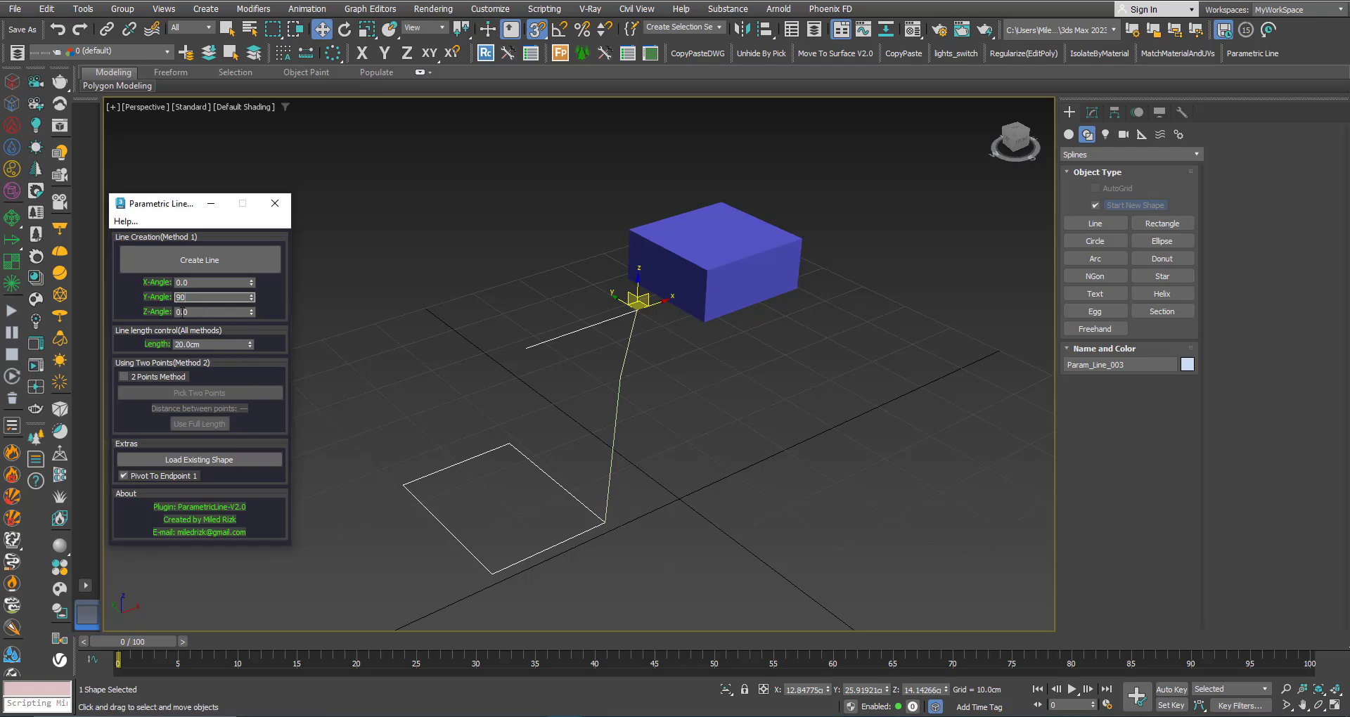
{"action": "type", "text": "0"}
{"action": "left_click", "coordinate": [210, 261]}
{"action": "left_click", "coordinate": [526, 346]}
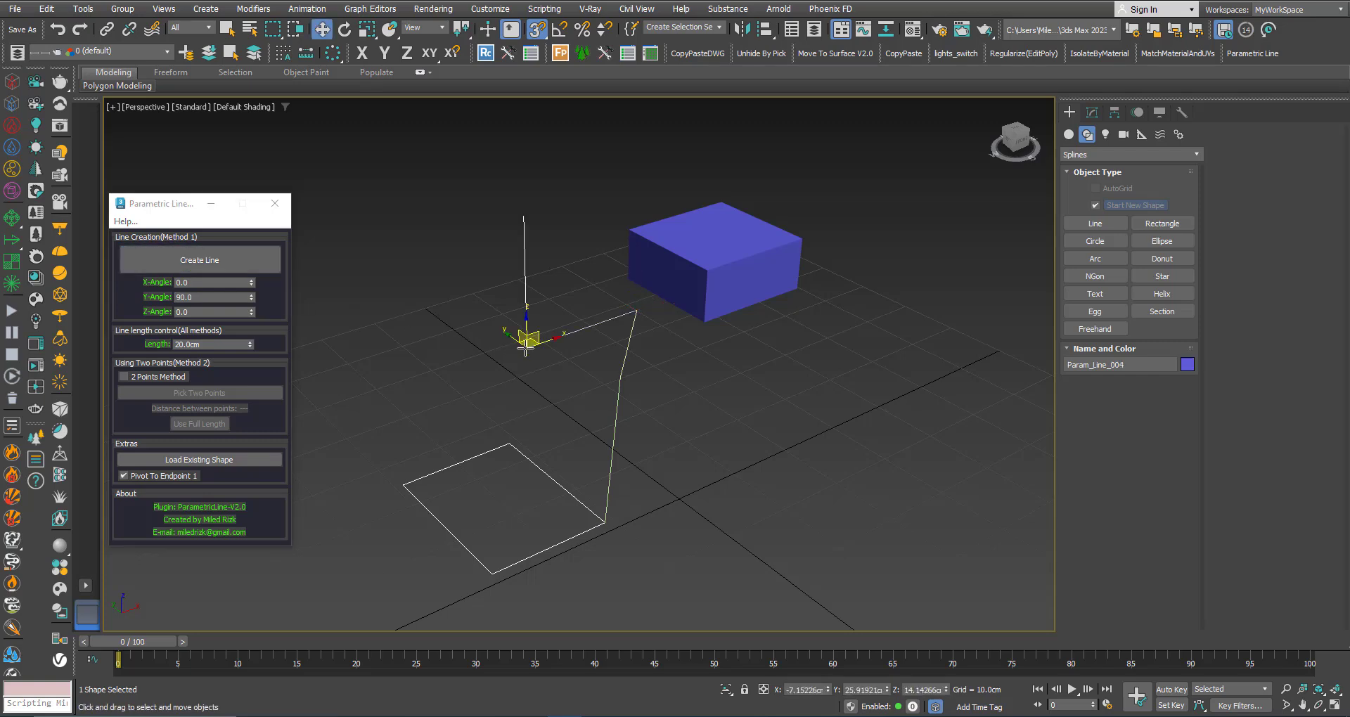
{"action": "middle_click_drag", "start_coordinate": [521, 374], "coordinate": [492, 397], "text": "alt"}
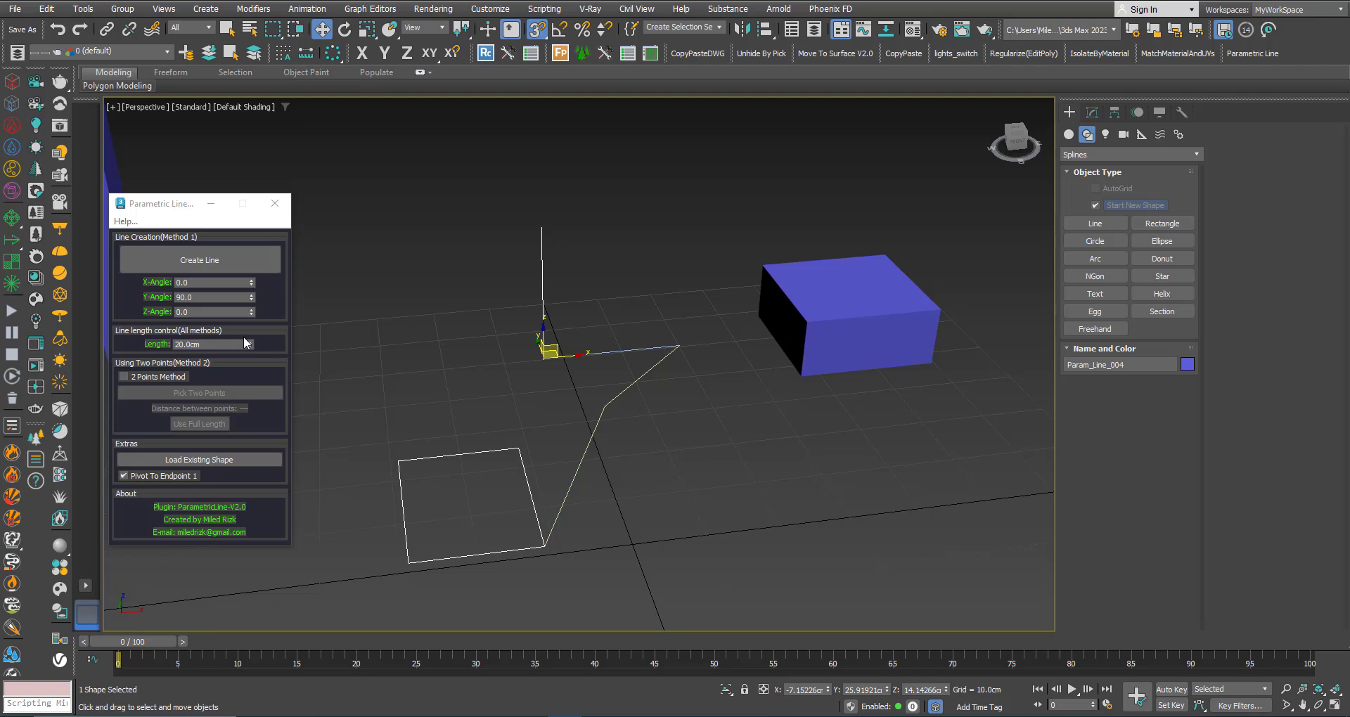
Lengthen the vertical parametric line interactively to about 22.4 cm.
{"action": "left_click_drag", "start_coordinate": [246, 344], "coordinate": [262, 228]}
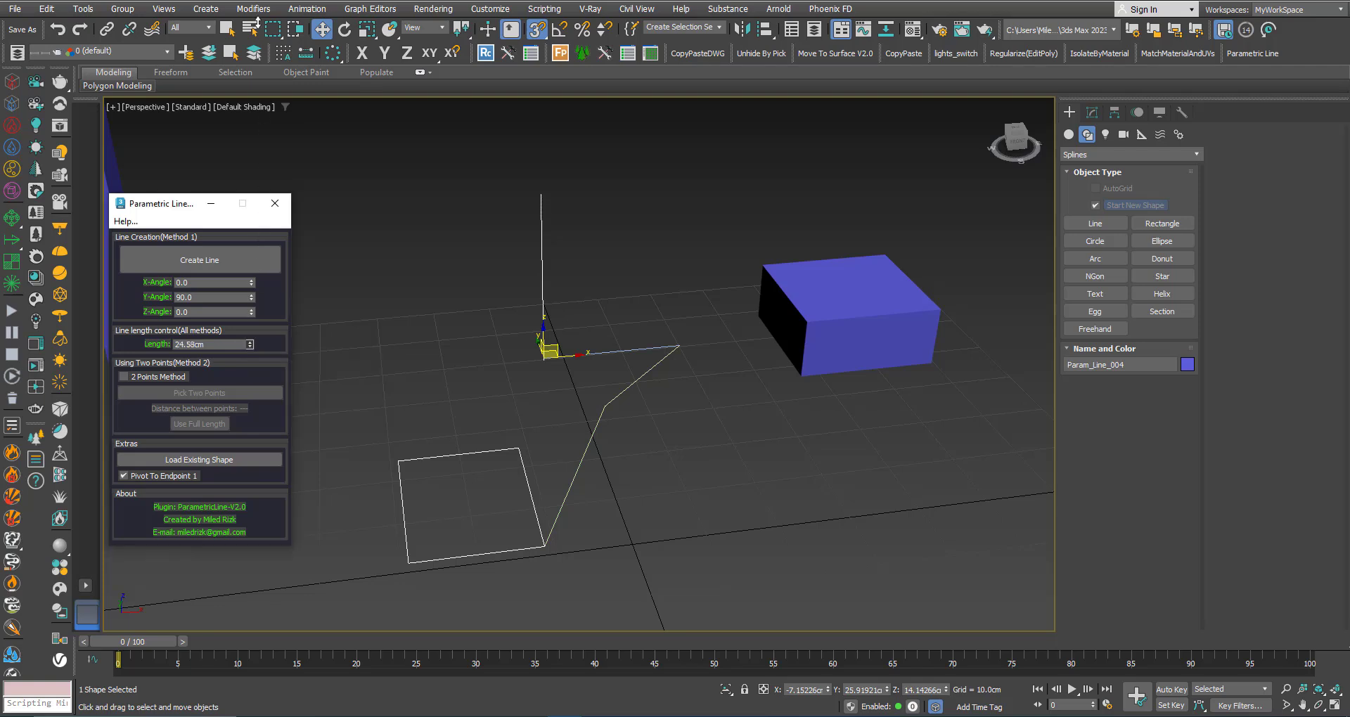
{"action": "left_click_drag", "start_coordinate": [258, 23], "coordinate": [341, 162]}
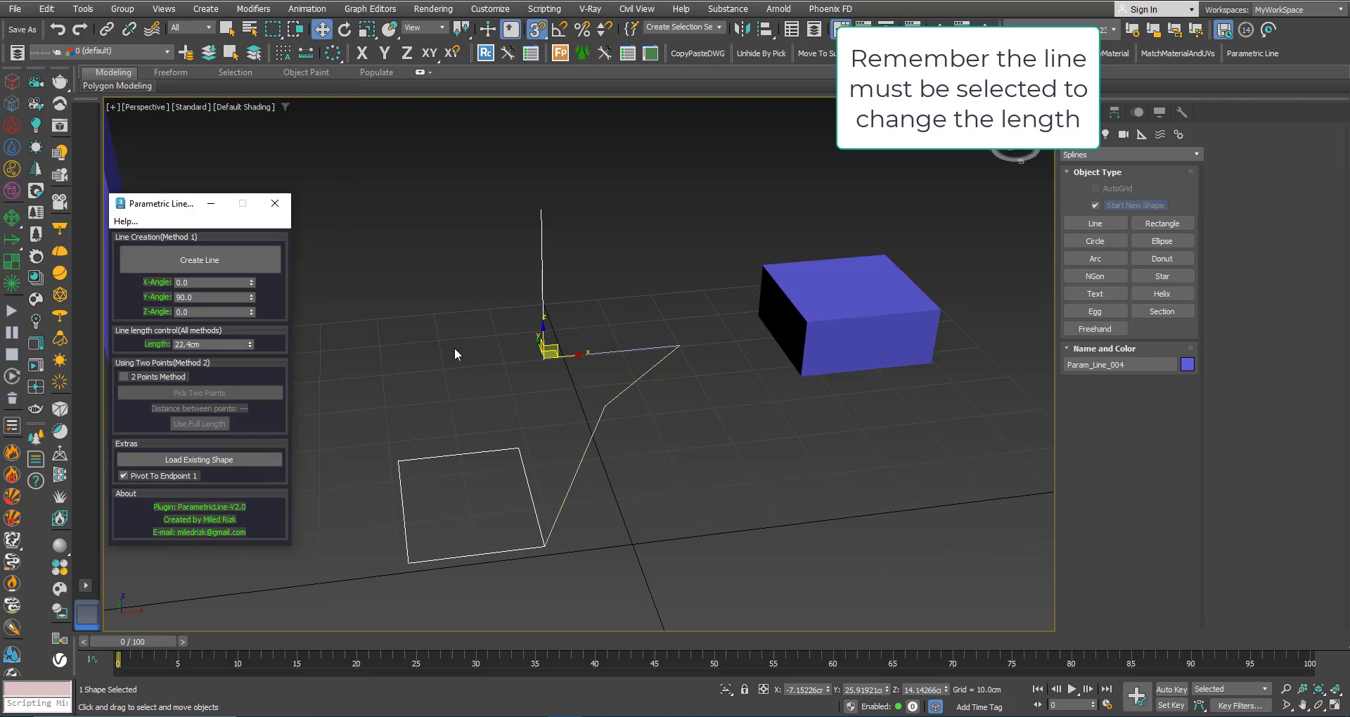
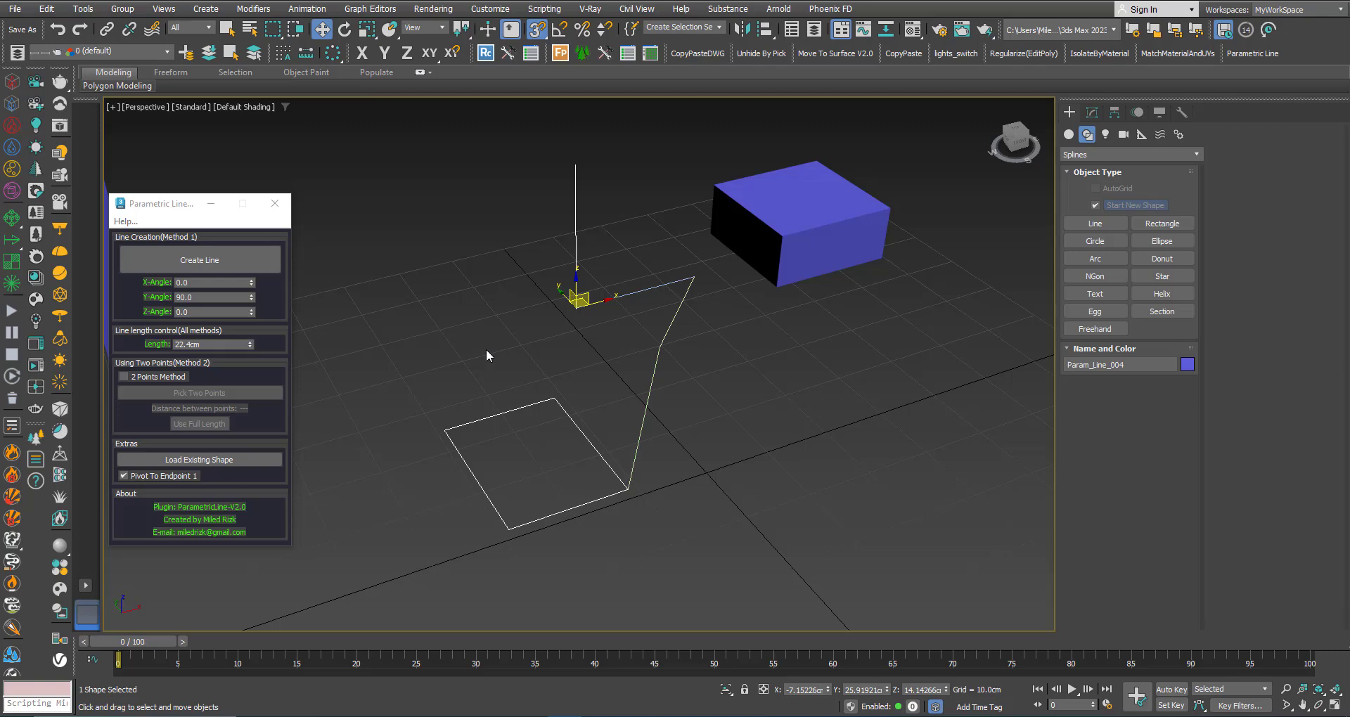
{"action": "middle_click_drag", "start_coordinate": [487, 349], "coordinate": [529, 388]}
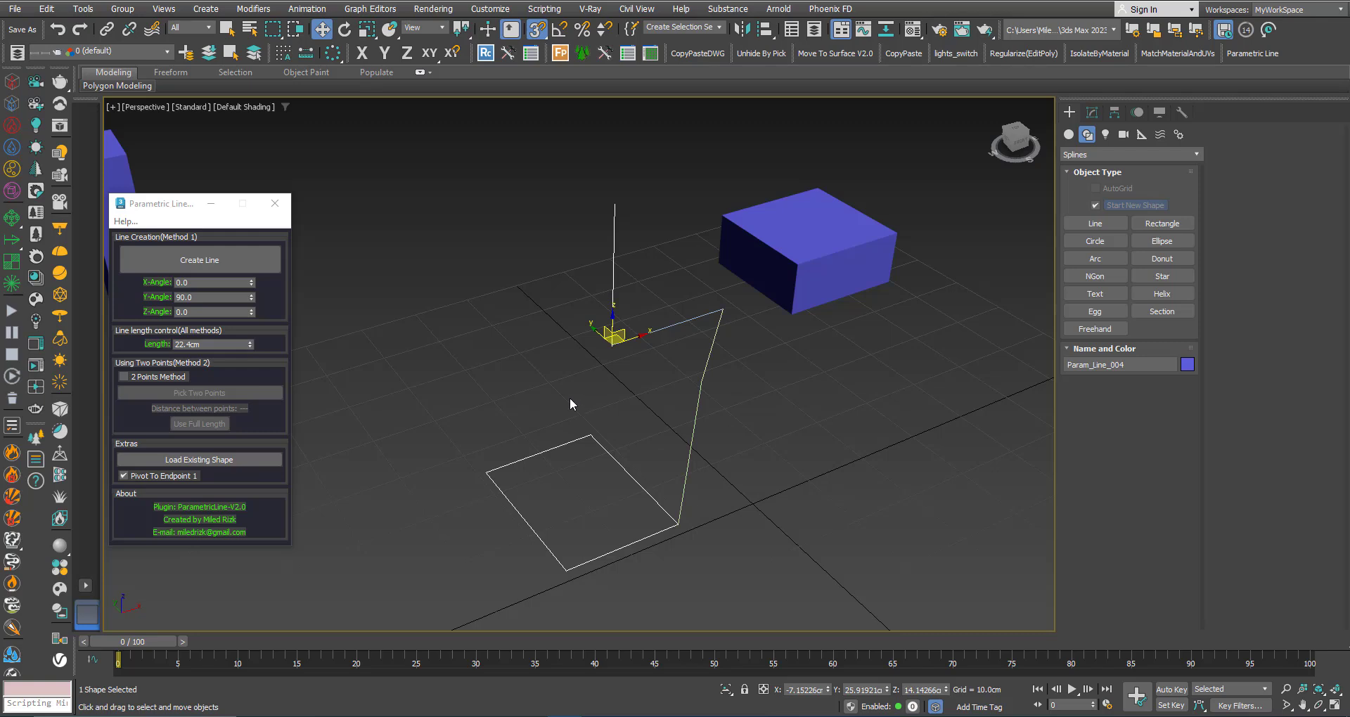
Select the second parametric line and load it into the plugin as an existing shape.
{"action": "left_click", "coordinate": [563, 393]}
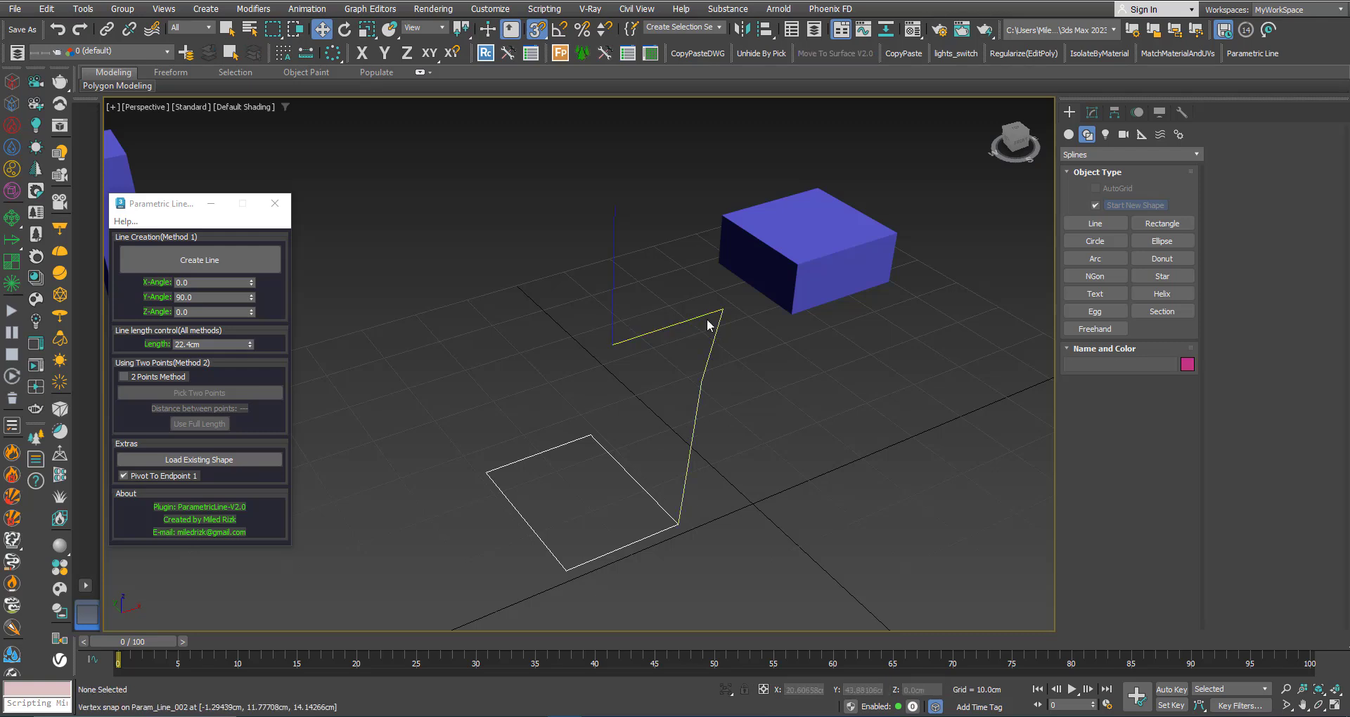
{"action": "left_click", "coordinate": [611, 308]}
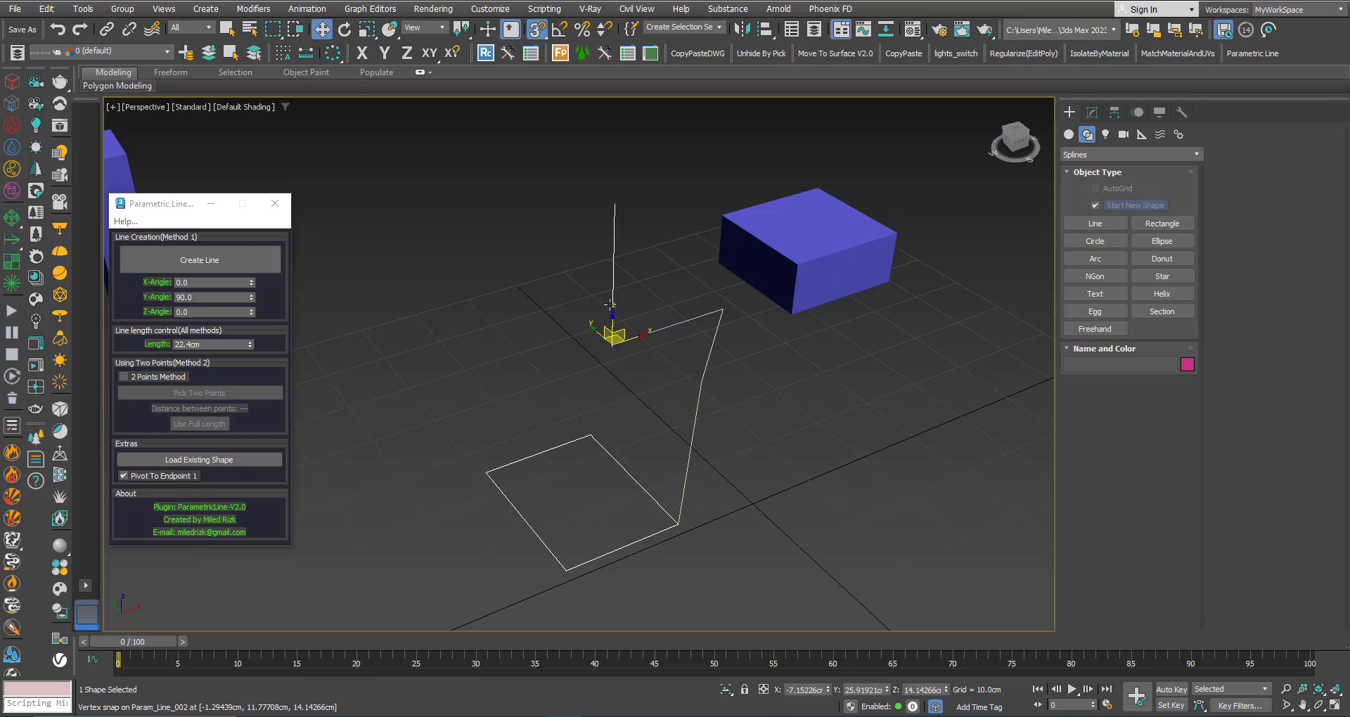
{"action": "left_click", "coordinate": [579, 385]}
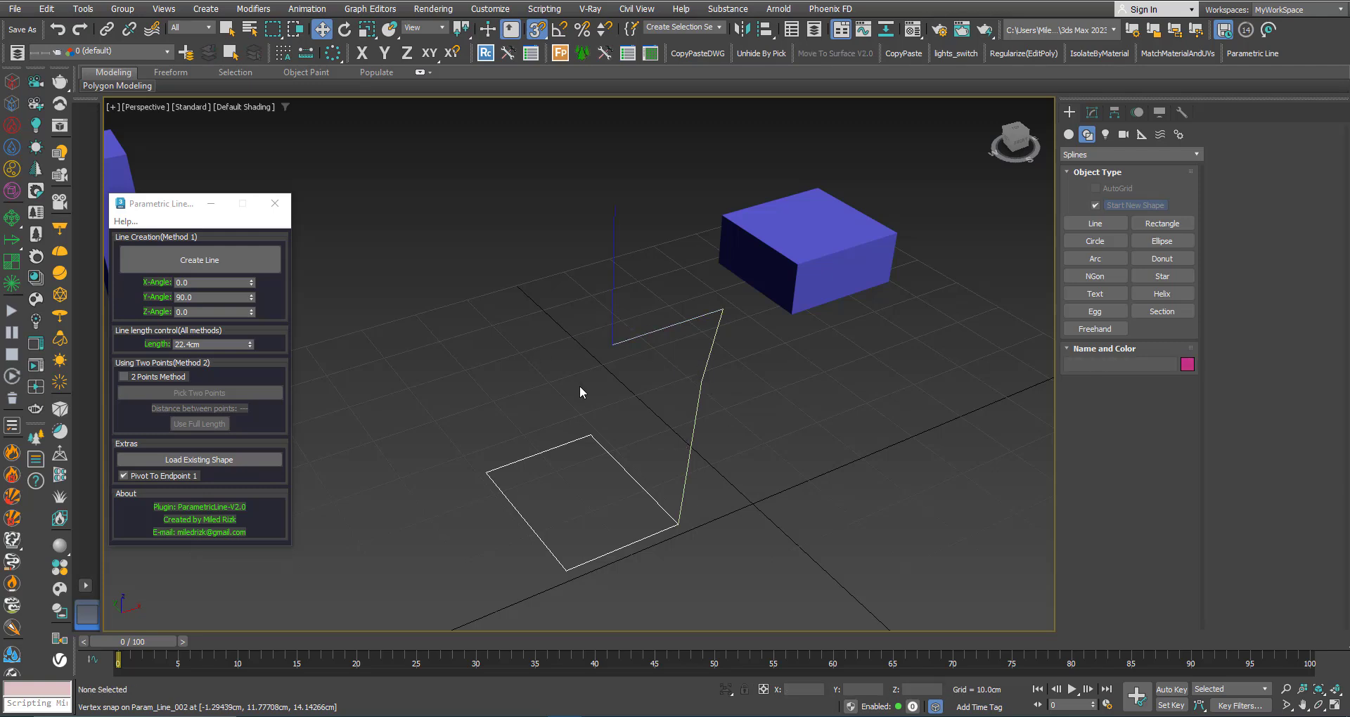
{"action": "left_click", "coordinate": [709, 349]}
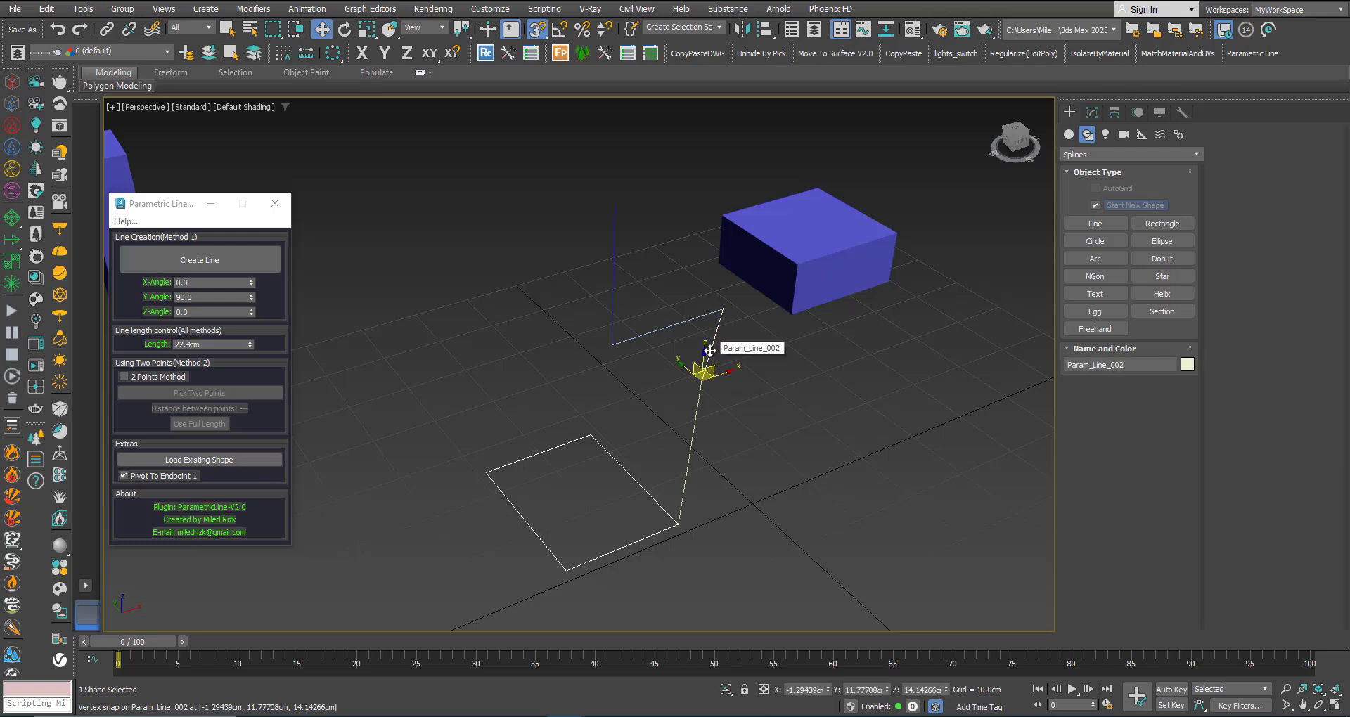
{"action": "middle_click_drag", "start_coordinate": [609, 386], "coordinate": [591, 379], "text": "alt"}
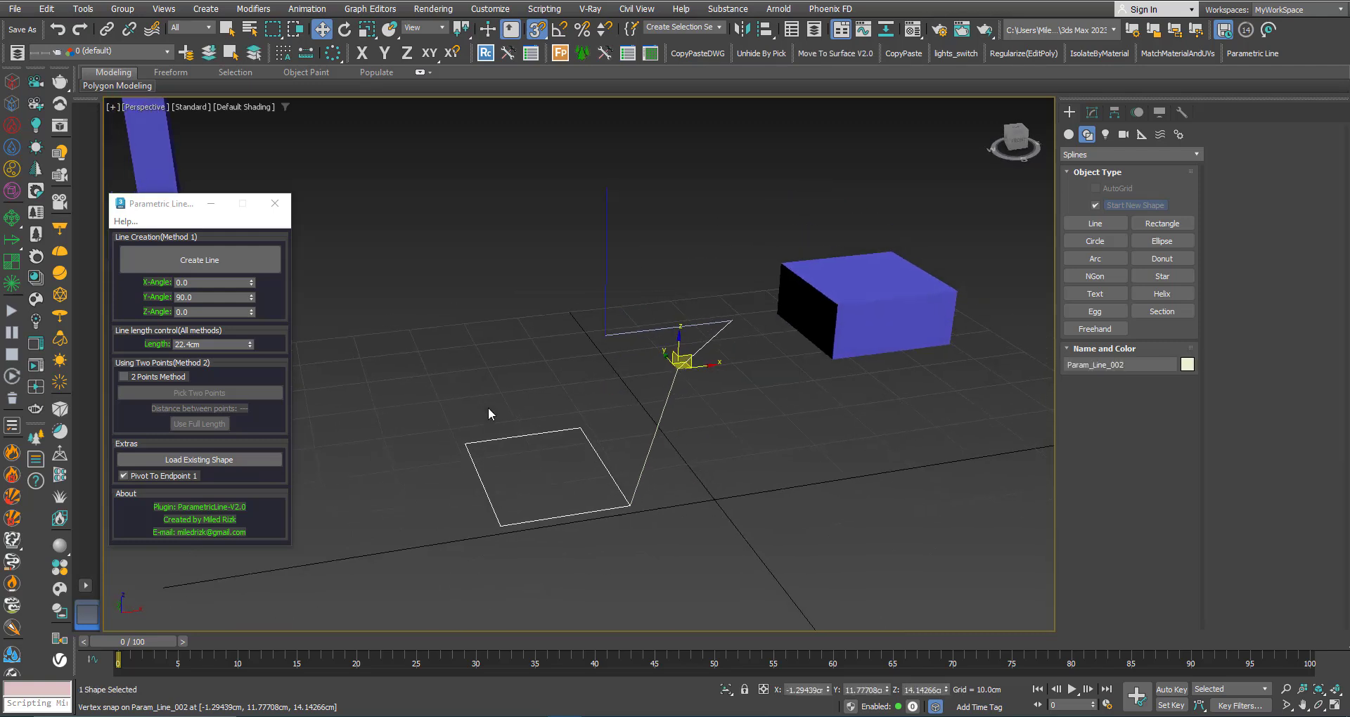
{"action": "left_click", "coordinate": [210, 459]}
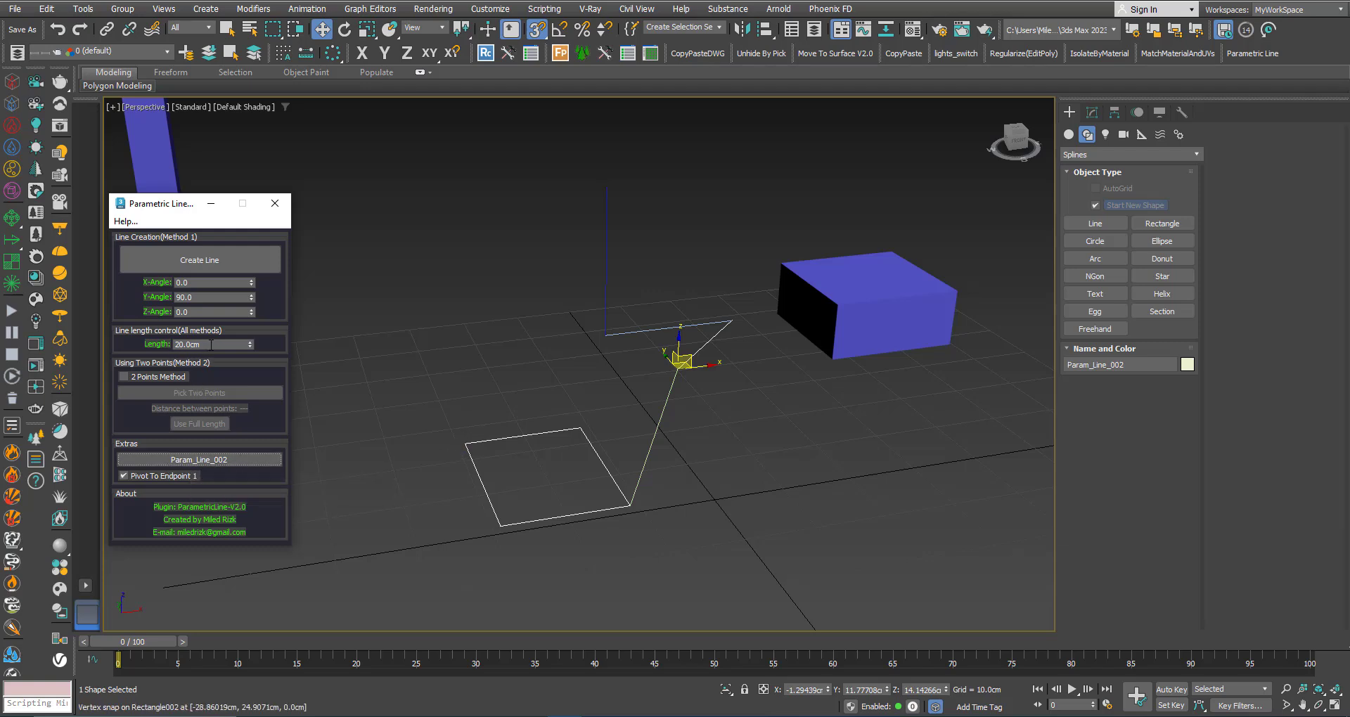
Set the loaded second line's length to 40 cm.
{"action": "left_click_drag", "start_coordinate": [251, 345], "coordinate": [421, 266]}
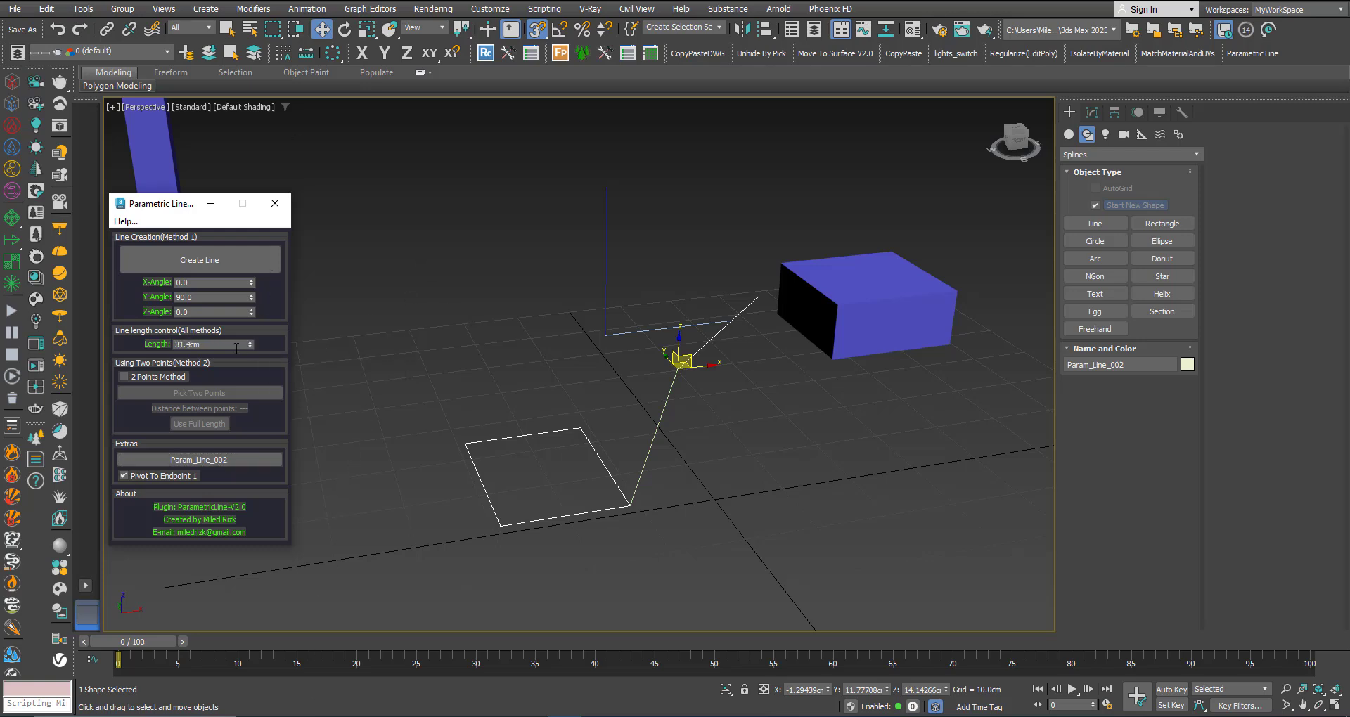
{"action": "left_click_drag", "start_coordinate": [236, 348], "coordinate": [183, 344]}
{"action": "type", "text": "40"}
{"action": "key", "text": "Return"}
{"action": "middle_click_drag", "start_coordinate": [427, 389], "coordinate": [508, 467], "text": "alt"}
Move the third line and the vertical line together, snapping them onto the free end of the lengthened second line.
{"action": "left_click_drag", "start_coordinate": [622, 448], "coordinate": [554, 381]}
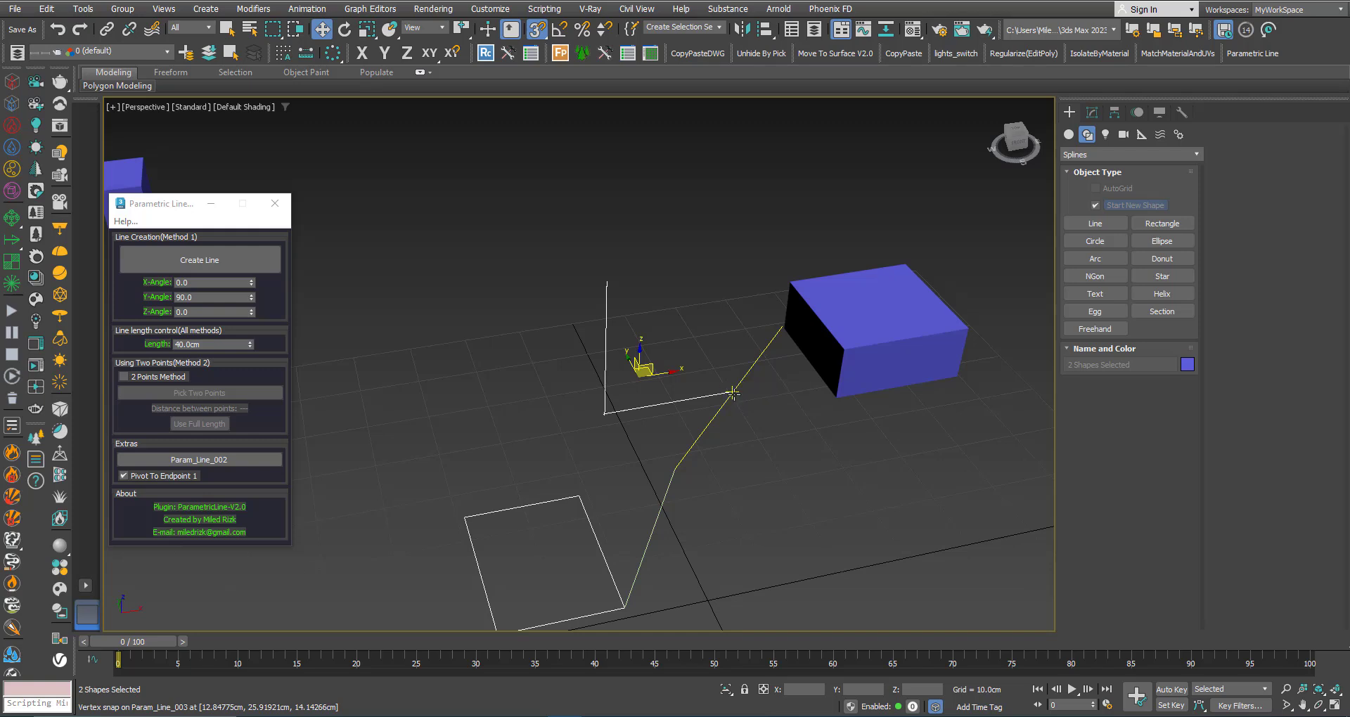
{"action": "left_click_drag", "start_coordinate": [729, 392], "coordinate": [774, 328]}
{"action": "middle_click_drag", "start_coordinate": [775, 327], "coordinate": [635, 366], "text": "alt"}
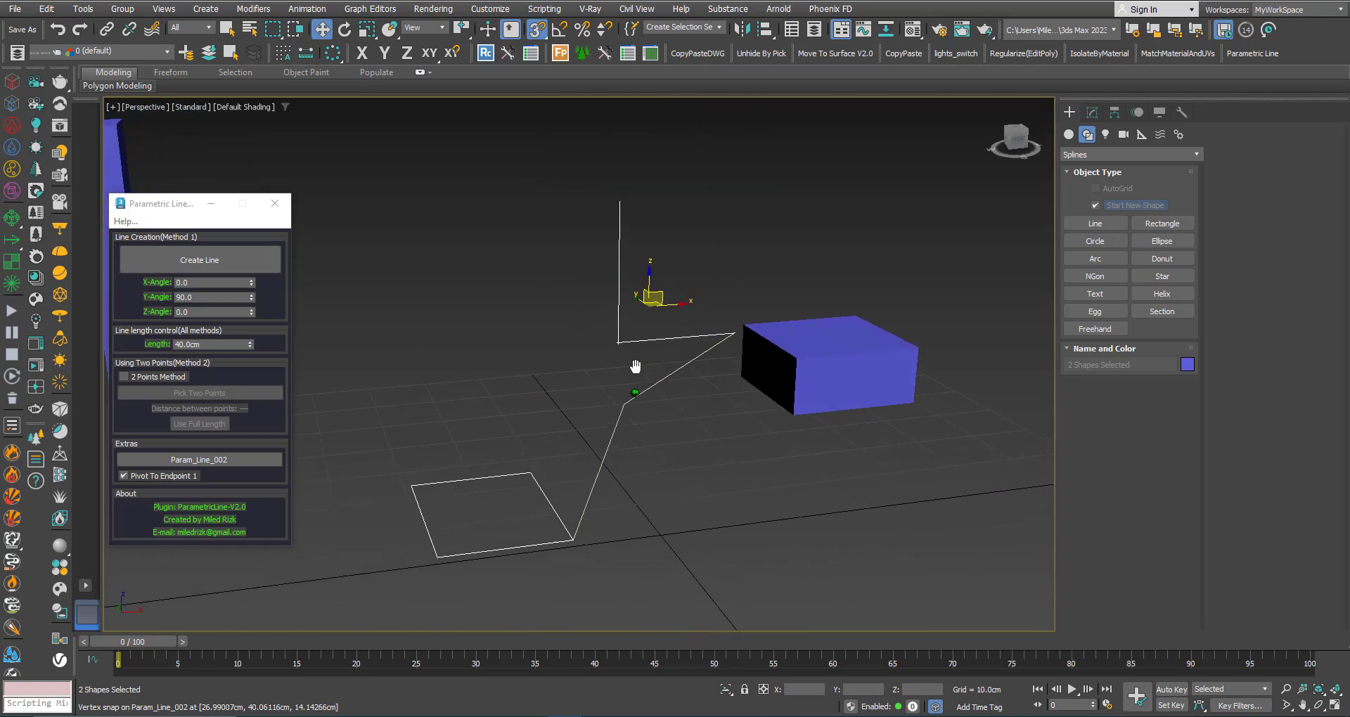
Load the vertical parametric line into the plugin and lengthen it interactively to about 22.61 cm.
{"action": "left_click", "coordinate": [603, 392]}
{"action": "left_click", "coordinate": [616, 297]}
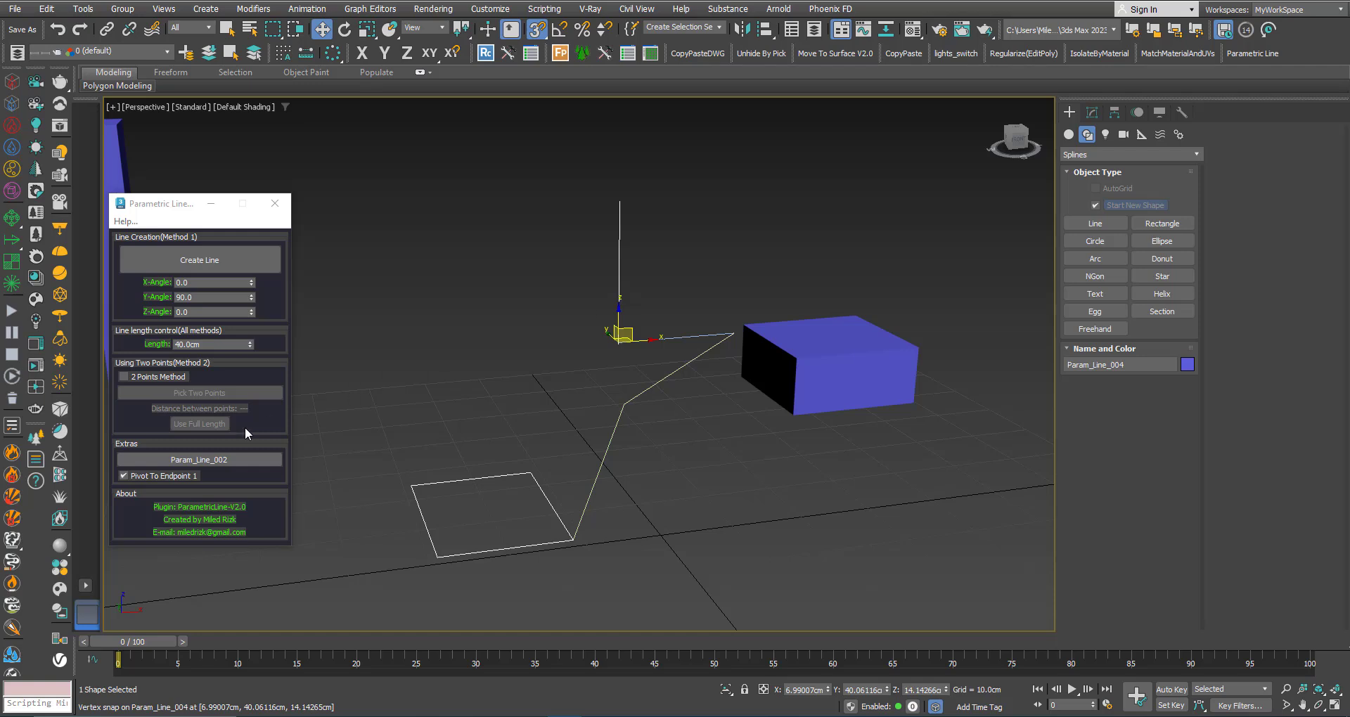
{"action": "left_click", "coordinate": [187, 464]}
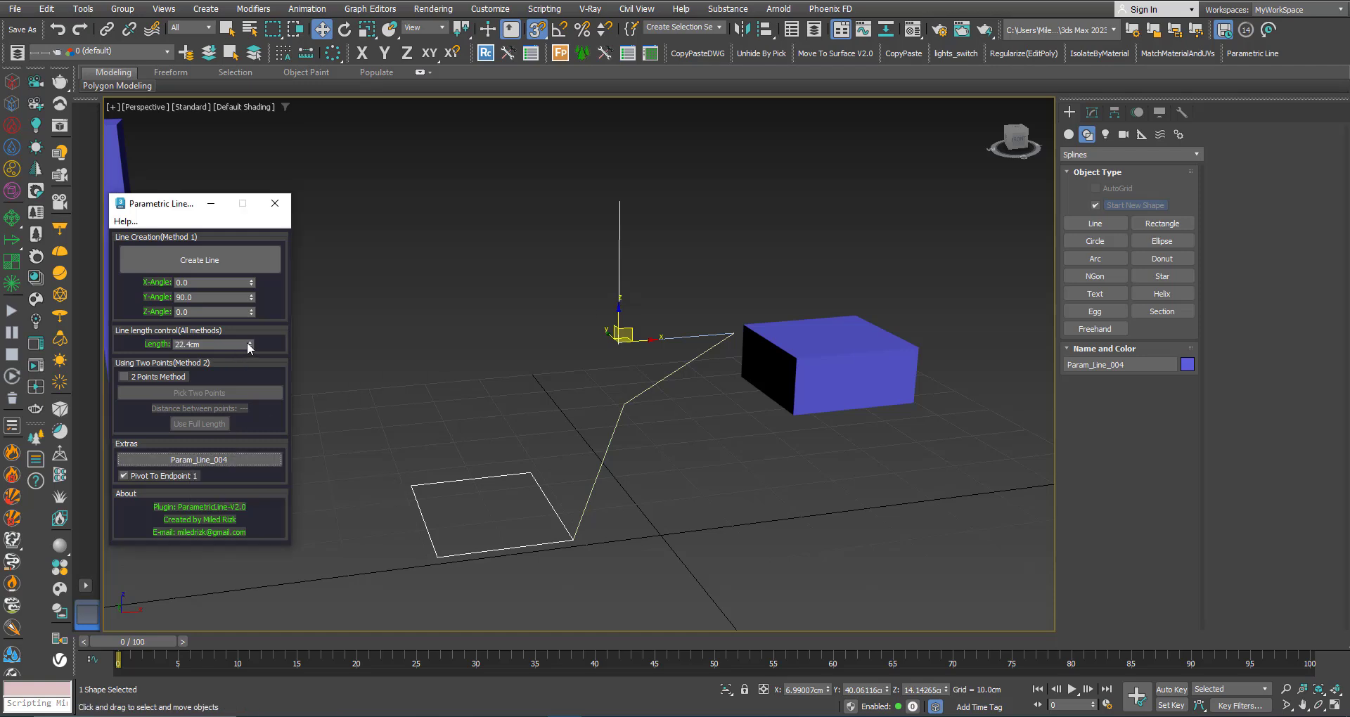
{"action": "left_click_drag", "start_coordinate": [249, 344], "coordinate": [336, 332]}
{"action": "scroll", "coordinate": [491, 416], "scroll_direction": "down", "scroll_amount": 3}
{"action": "middle_click_drag", "start_coordinate": [491, 416], "coordinate": [483, 461], "text": "alt"}
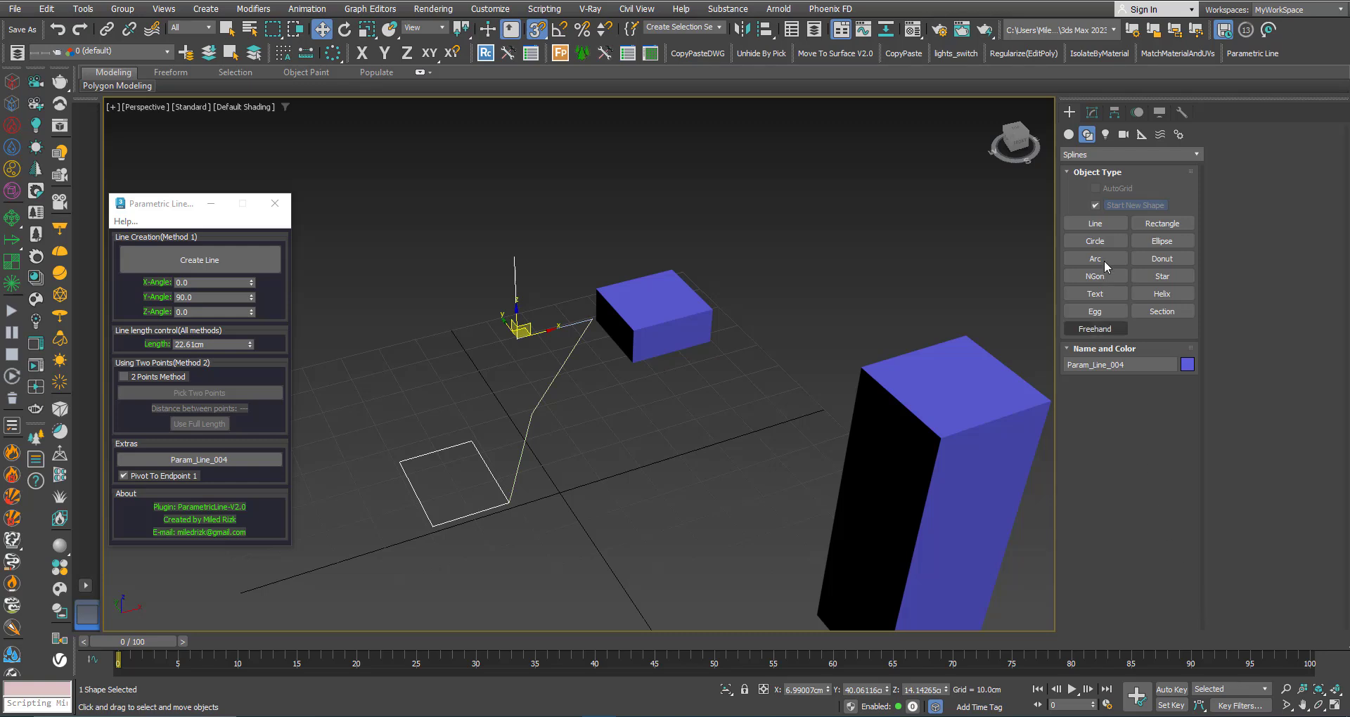
Draw a standard spline line from a point on the grid to the upper corner of the large tall box.
{"action": "left_click", "coordinate": [1094, 223]}
{"action": "scroll", "coordinate": [707, 337], "scroll_direction": "down", "scroll_amount": 3}
{"action": "mouse_move", "coordinate": [668, 404]}
{"action": "middle_mouse_down", "text": "alt"}
{"action": "mouse_move", "coordinate": [654, 382]}
{"action": "mouse_move", "coordinate": [677, 393]}
{"action": "mouse_move", "coordinate": [657, 425]}
{"action": "middle_mouse_up", "text": "alt"}
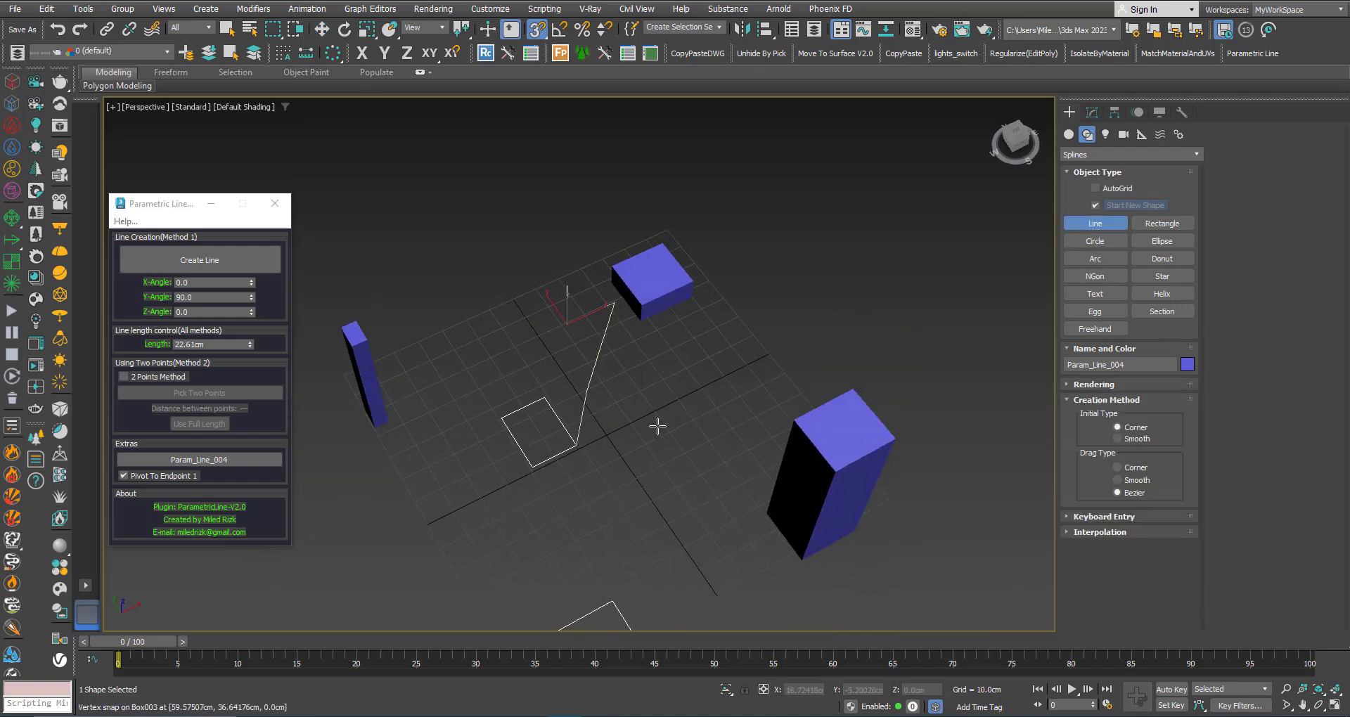
{"action": "left_click", "coordinate": [616, 526]}
{"action": "left_click", "coordinate": [777, 419]}
{"action": "right_click", "coordinate": [773, 416]}
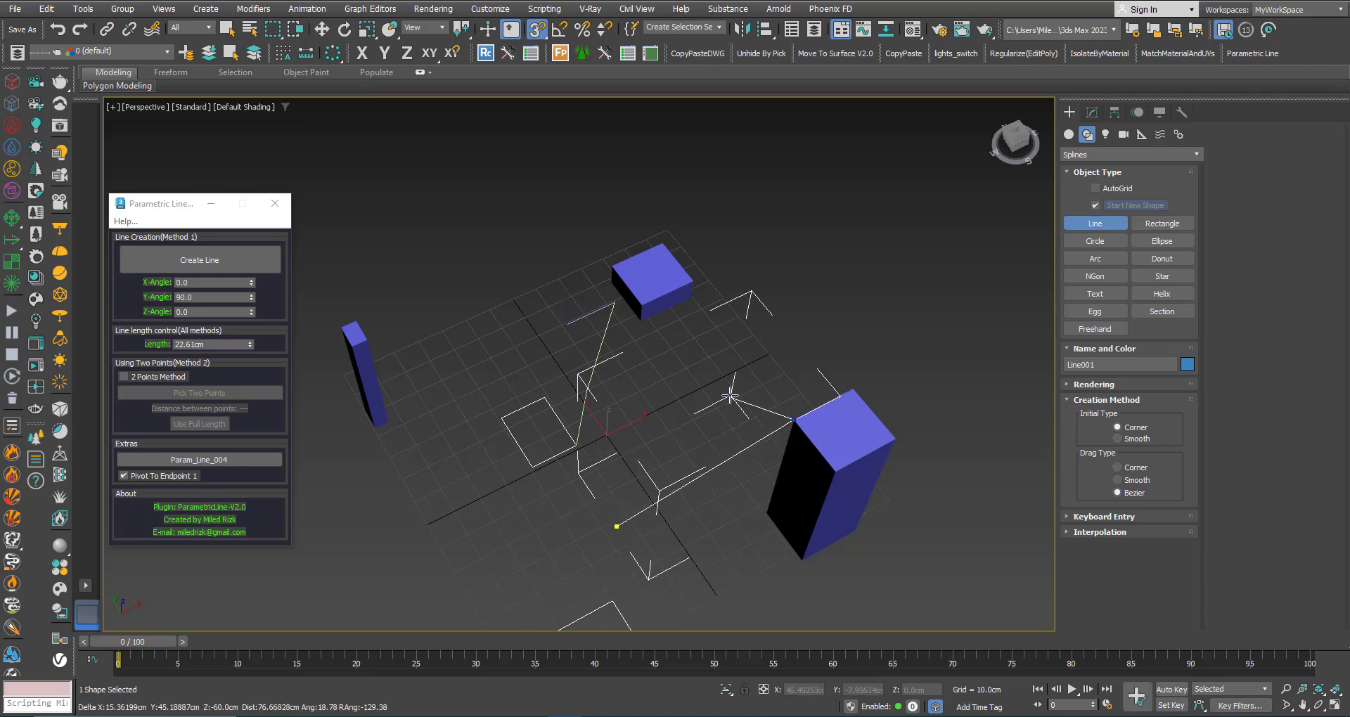
{"action": "middle_click_drag", "start_coordinate": [668, 452], "coordinate": [694, 343]}
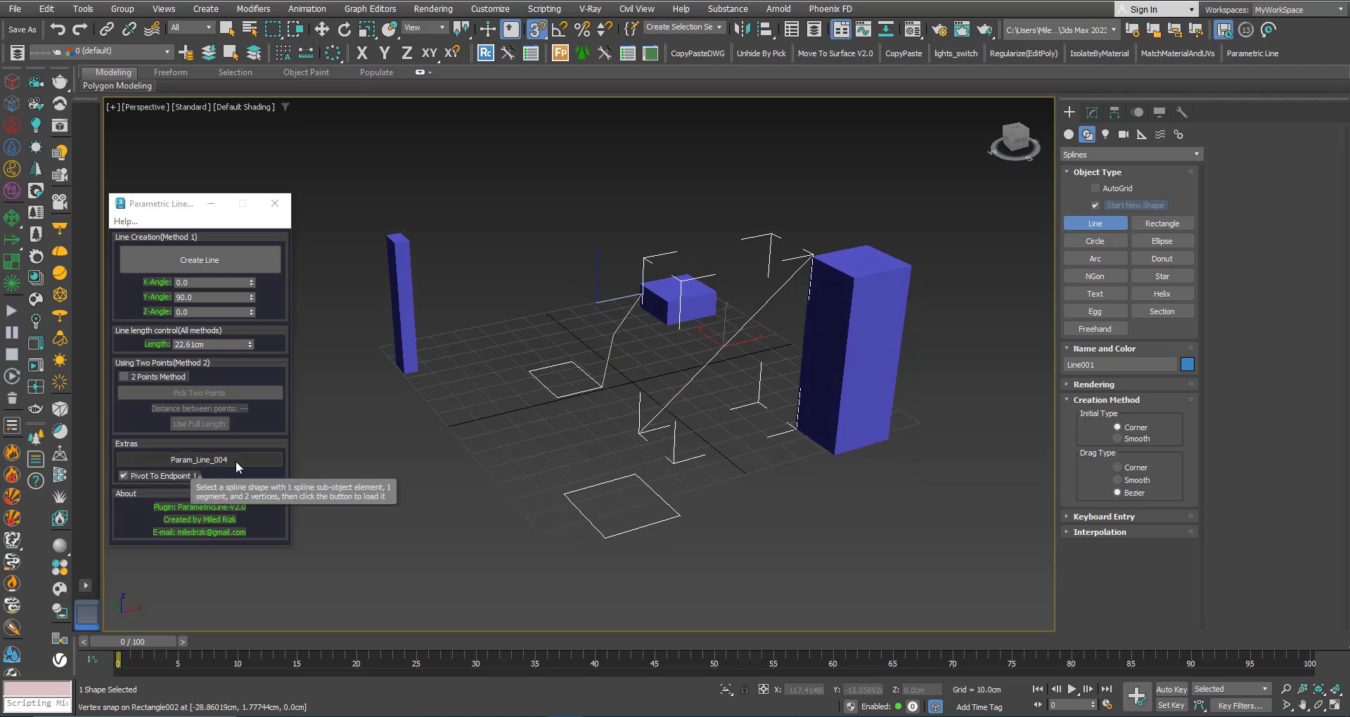
Load the drawn spline line into the plugin and set its length to 30 cm.
{"action": "left_click", "coordinate": [200, 462]}
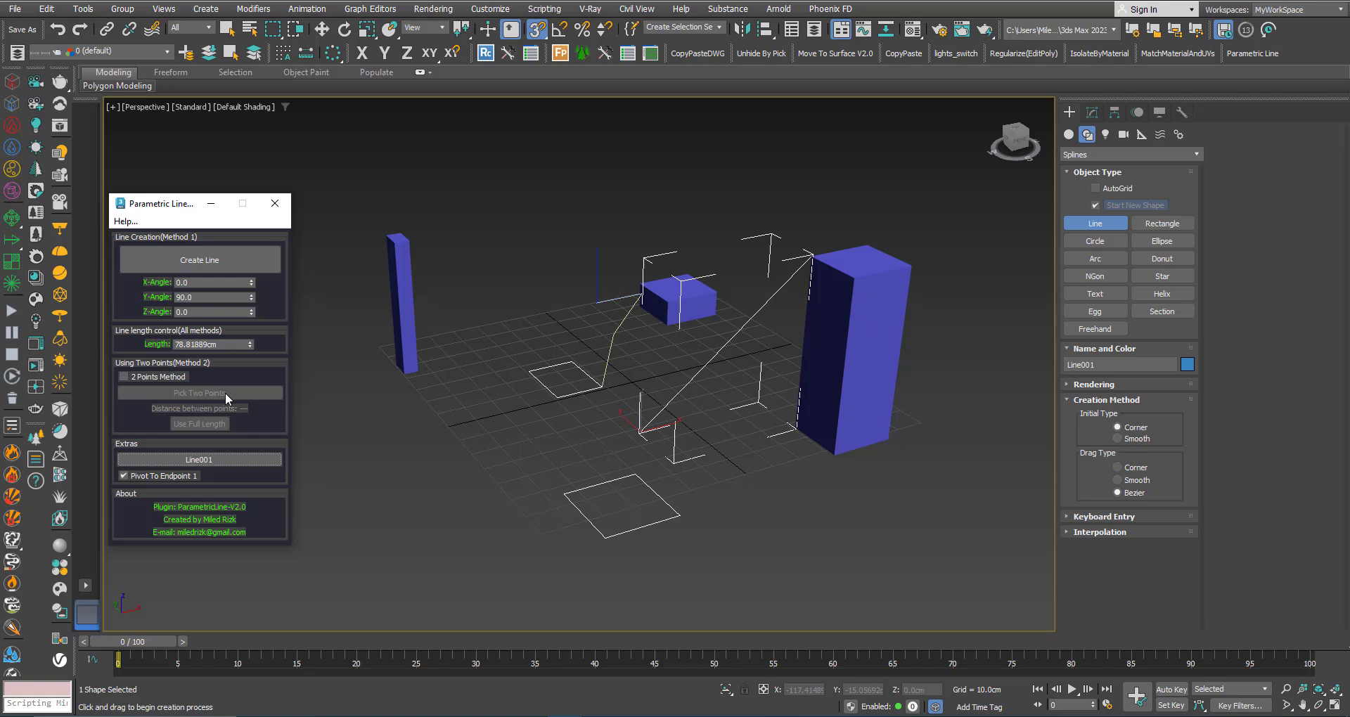
{"action": "left_click_drag", "start_coordinate": [250, 346], "coordinate": [158, 344]}
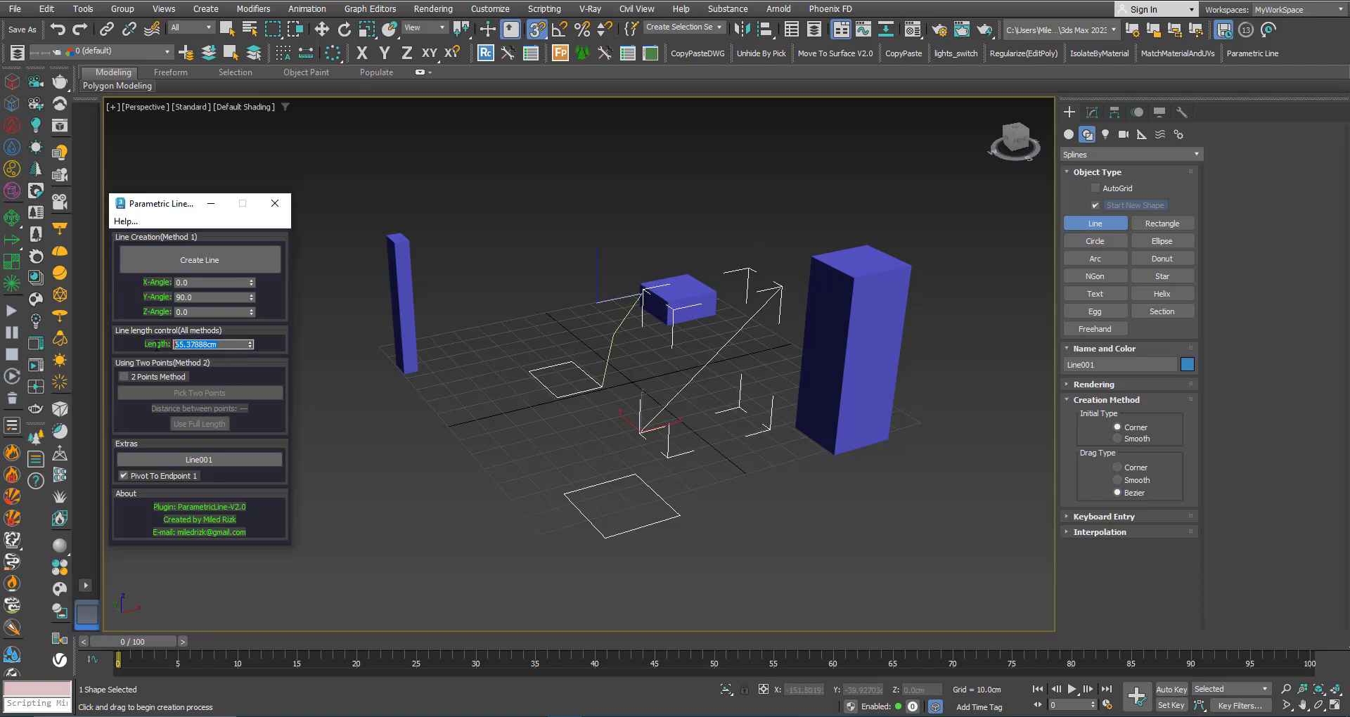
{"action": "type", "text": "30"}
{"action": "key", "text": "Return"}
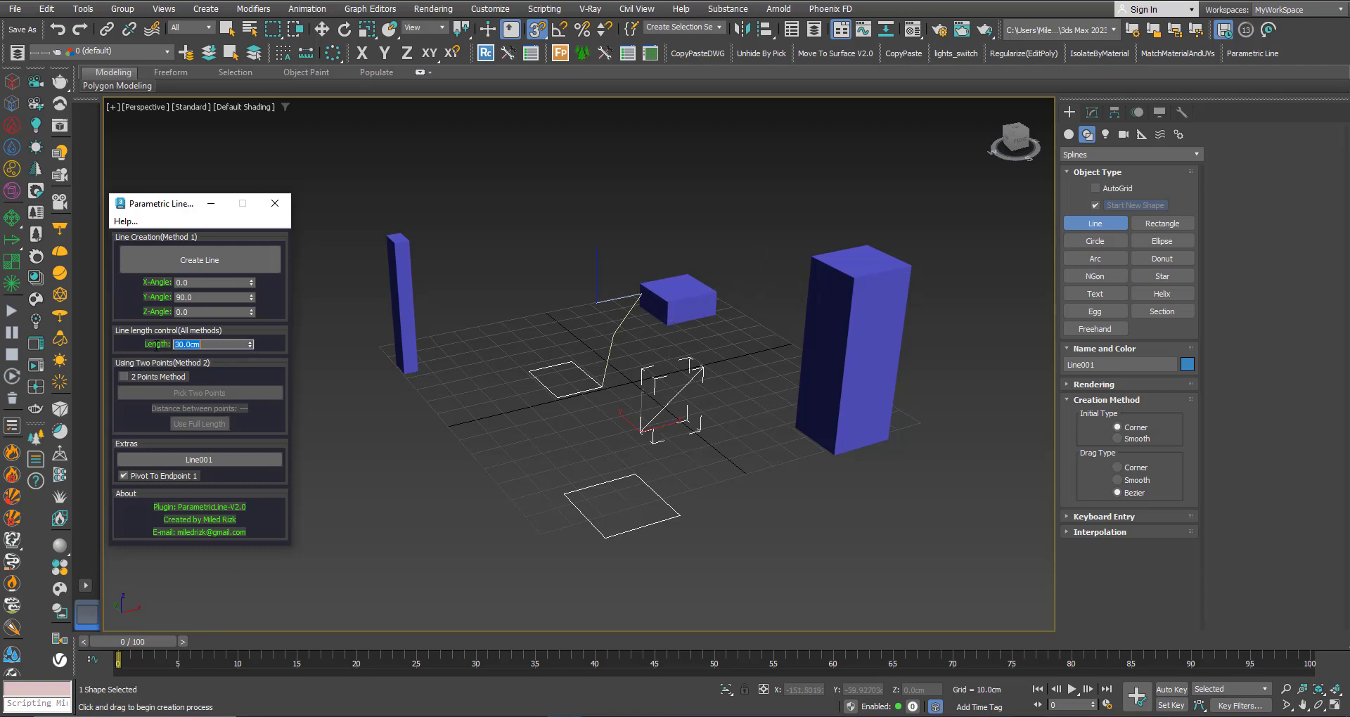
Measure the resized spline line from end to end with a Tape helper.
{"action": "scroll", "coordinate": [689, 413], "scroll_direction": "up", "scroll_amount": 3}
{"action": "key", "text": "w"}
{"action": "mouse_move", "coordinate": [666, 415]}
{"action": "middle_mouse_down", "text": "alt"}
{"action": "mouse_move", "coordinate": [669, 394]}
{"action": "mouse_move", "coordinate": [669, 422]}
{"action": "middle_mouse_up", "text": "alt"}
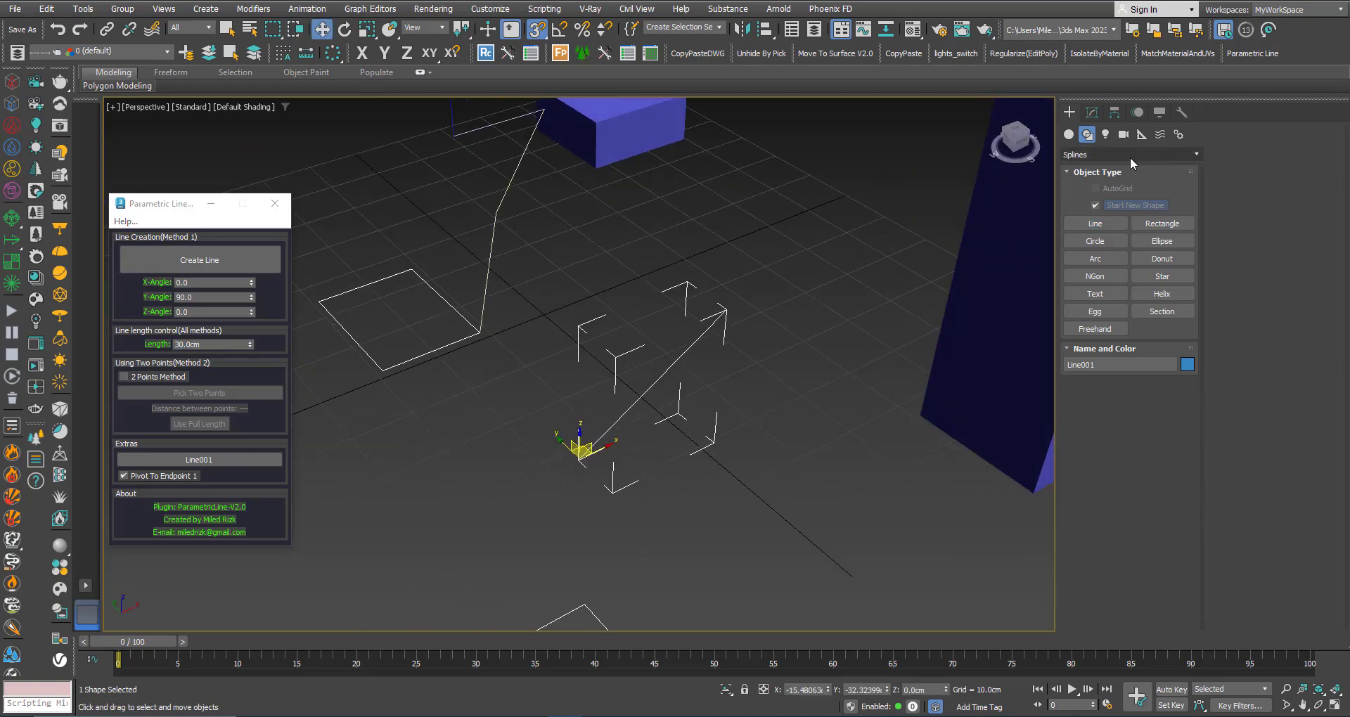
{"action": "left_click", "coordinate": [1142, 134]}
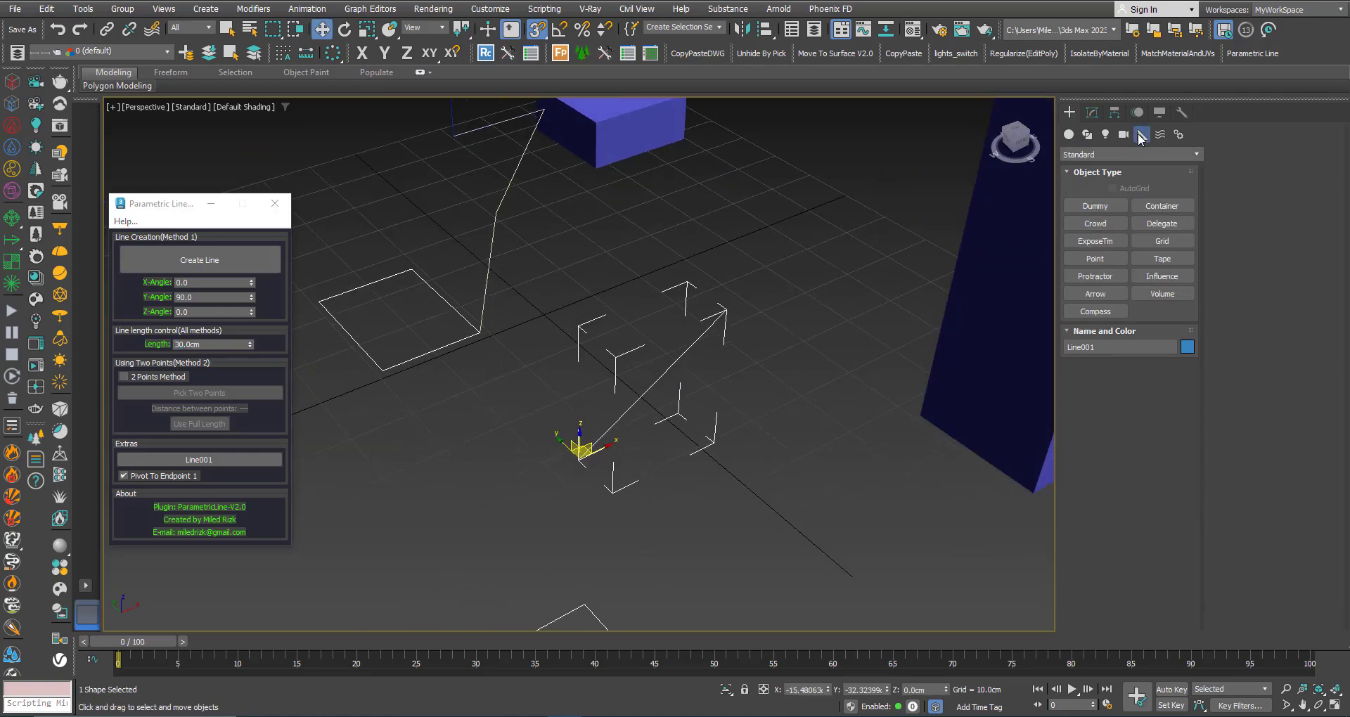
{"action": "left_click", "coordinate": [1154, 264]}
{"action": "left_click_drag", "start_coordinate": [578, 457], "coordinate": [725, 312]}
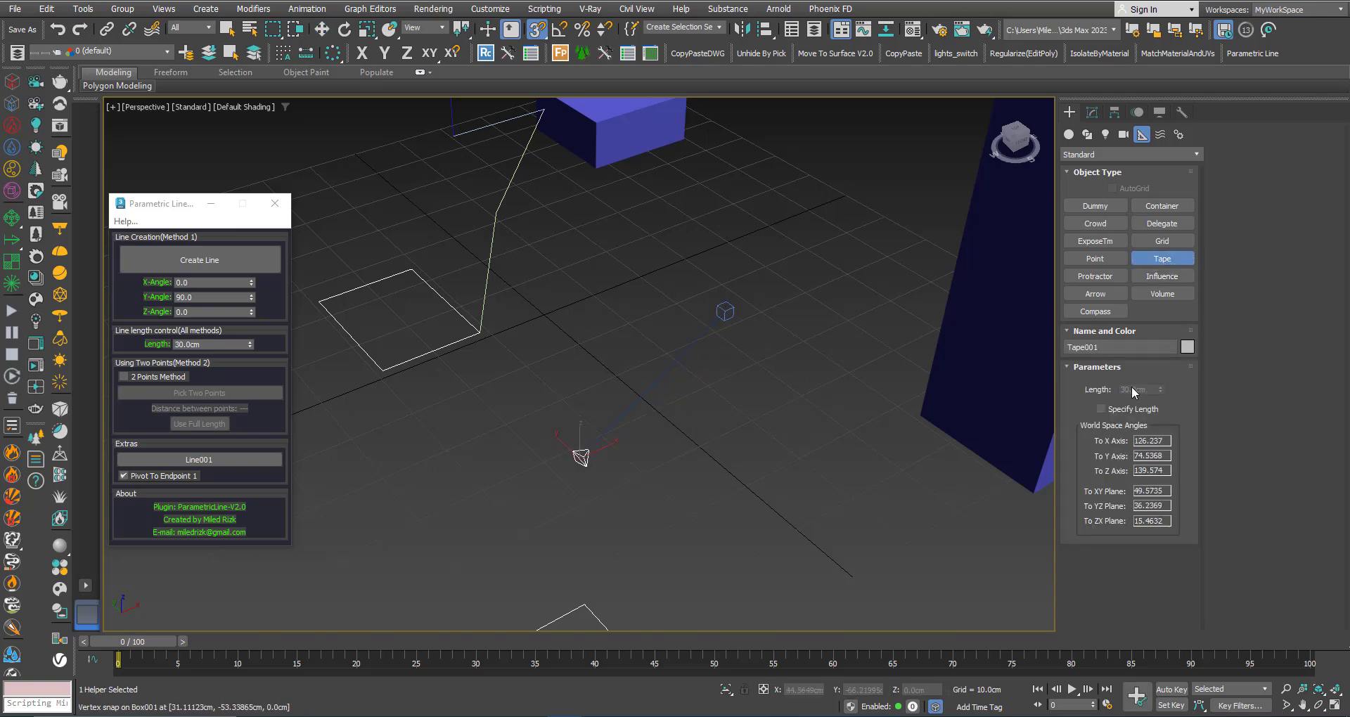
{"action": "key", "text": "w"}
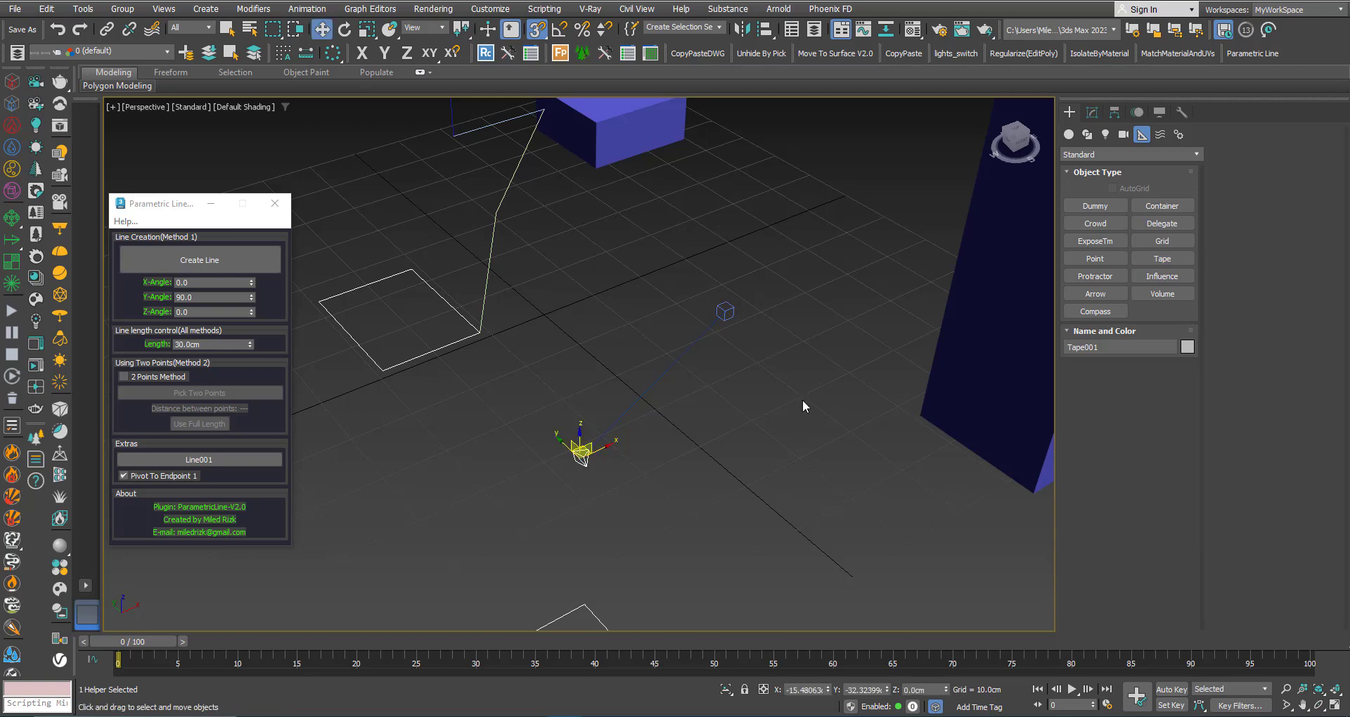
Delete the Tape helper and the spline line it measured.
{"action": "left_click", "coordinate": [803, 401]}
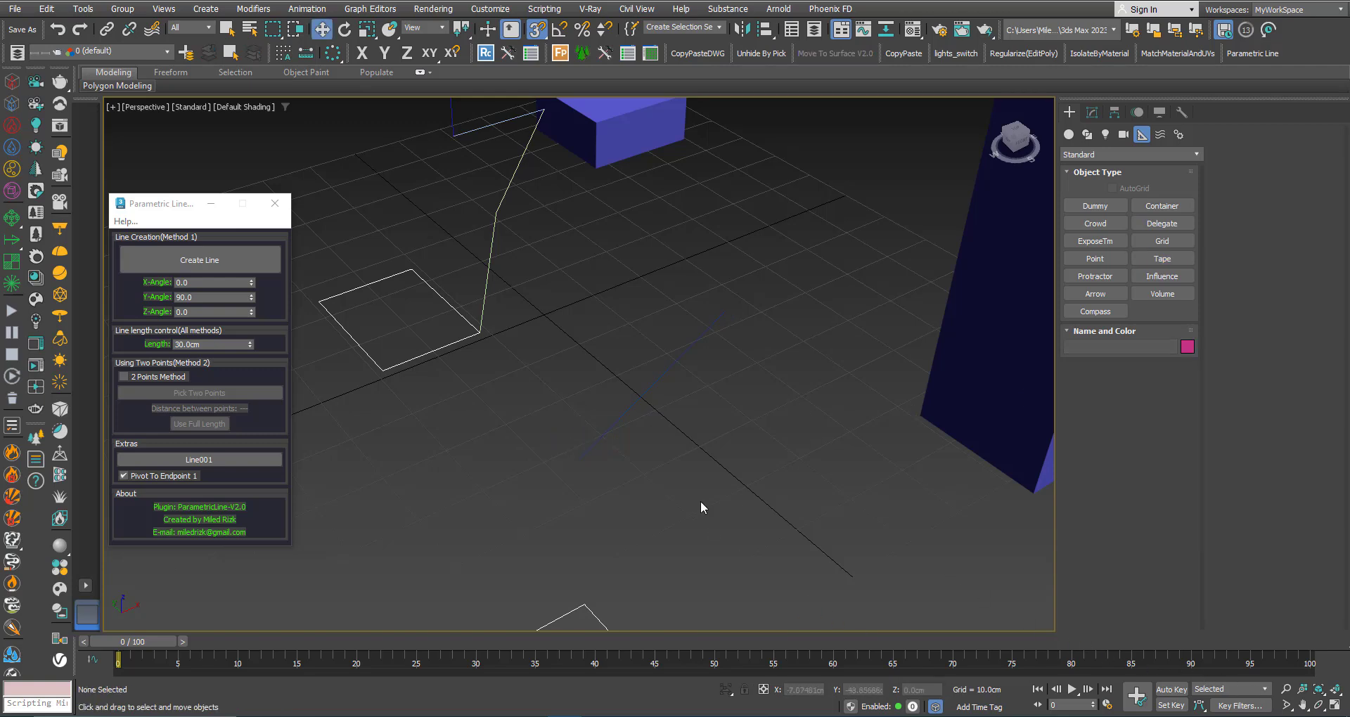
{"action": "left_click_drag", "start_coordinate": [700, 501], "coordinate": [572, 359]}
{"action": "key", "text": "Delete"}
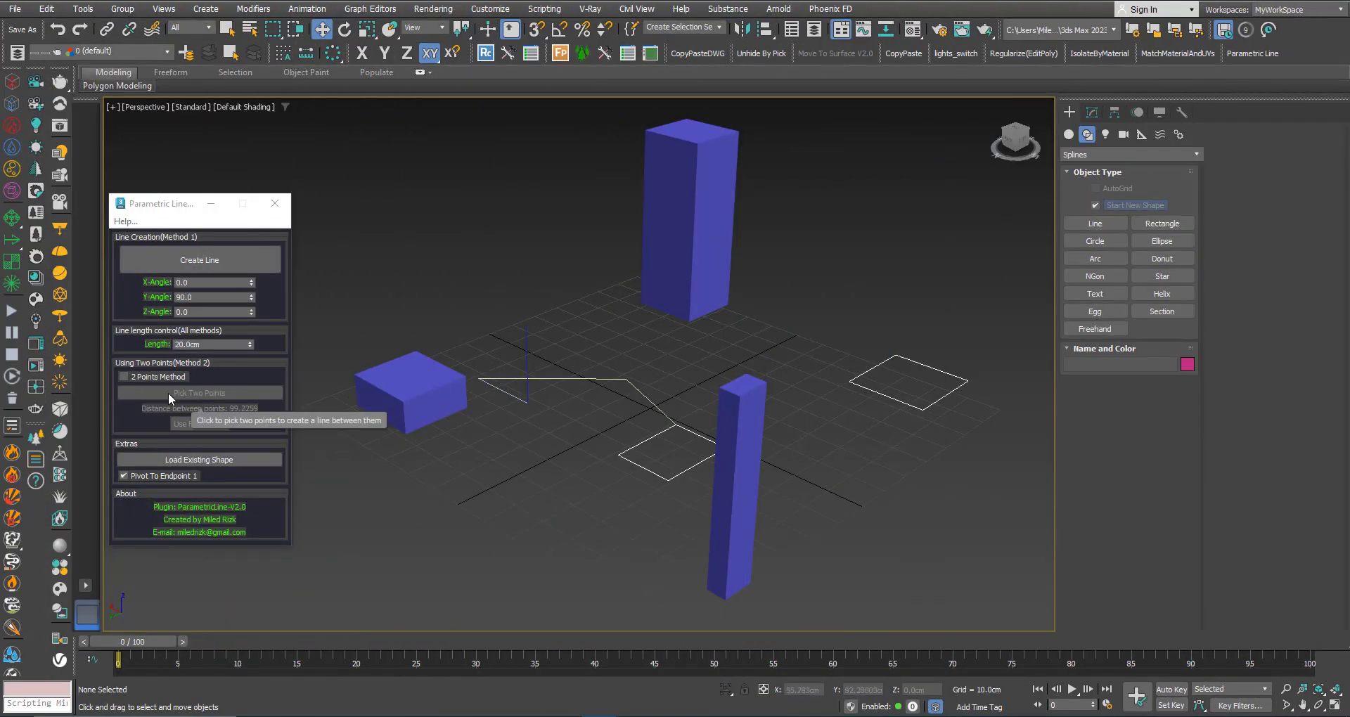
Create a line with the 2 Points Method from the vertical line's upper end to the tall box's nearest upper corner, using snapping.
{"action": "left_click", "coordinate": [124, 377]}
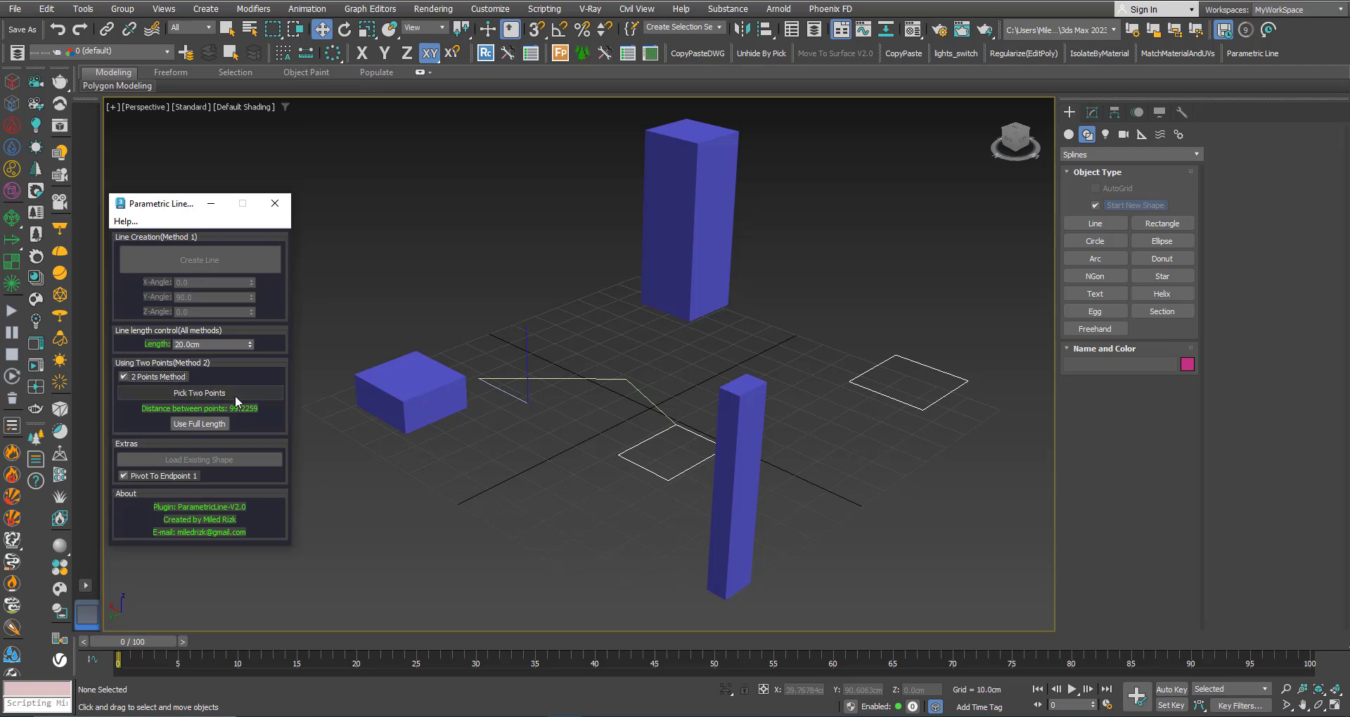
{"action": "left_click", "coordinate": [180, 392]}
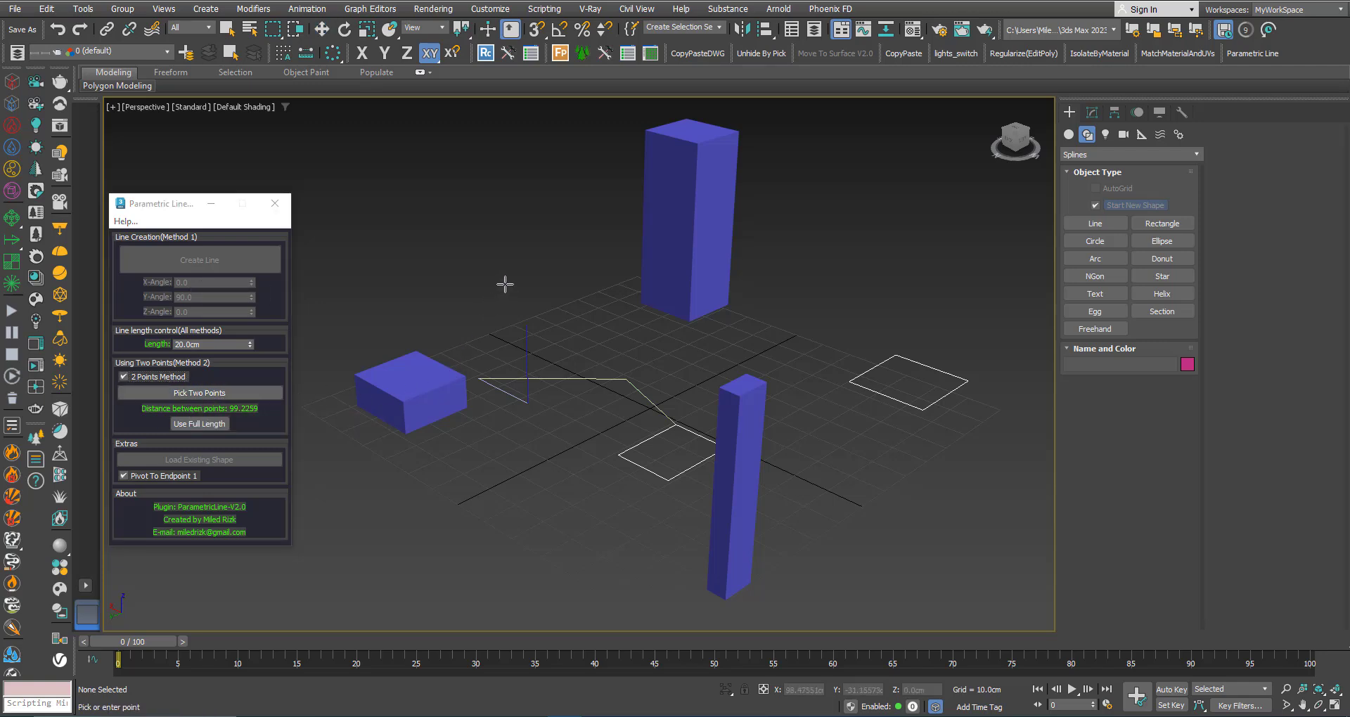
{"action": "middle_click_drag", "start_coordinate": [531, 284], "coordinate": [504, 353]}
{"action": "left_click", "coordinate": [538, 29]}
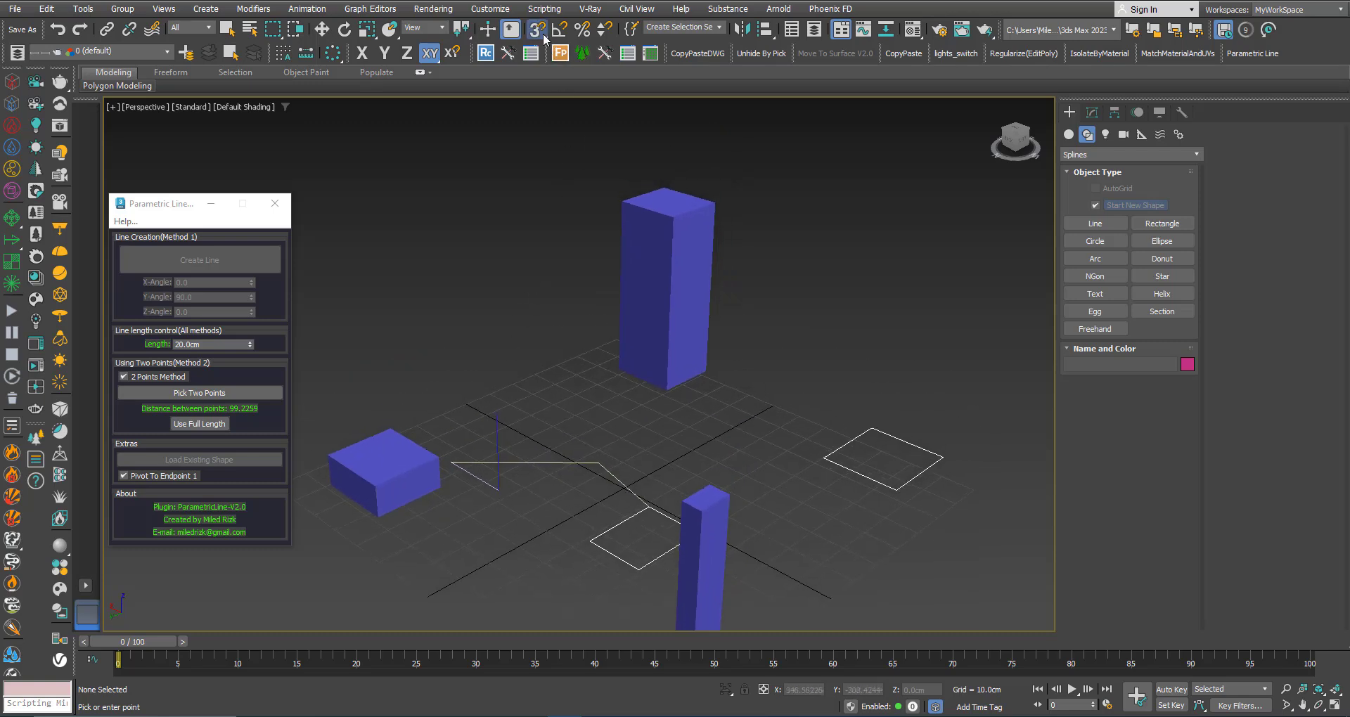
{"action": "scroll", "coordinate": [538, 373], "scroll_direction": "up", "scroll_amount": 4}
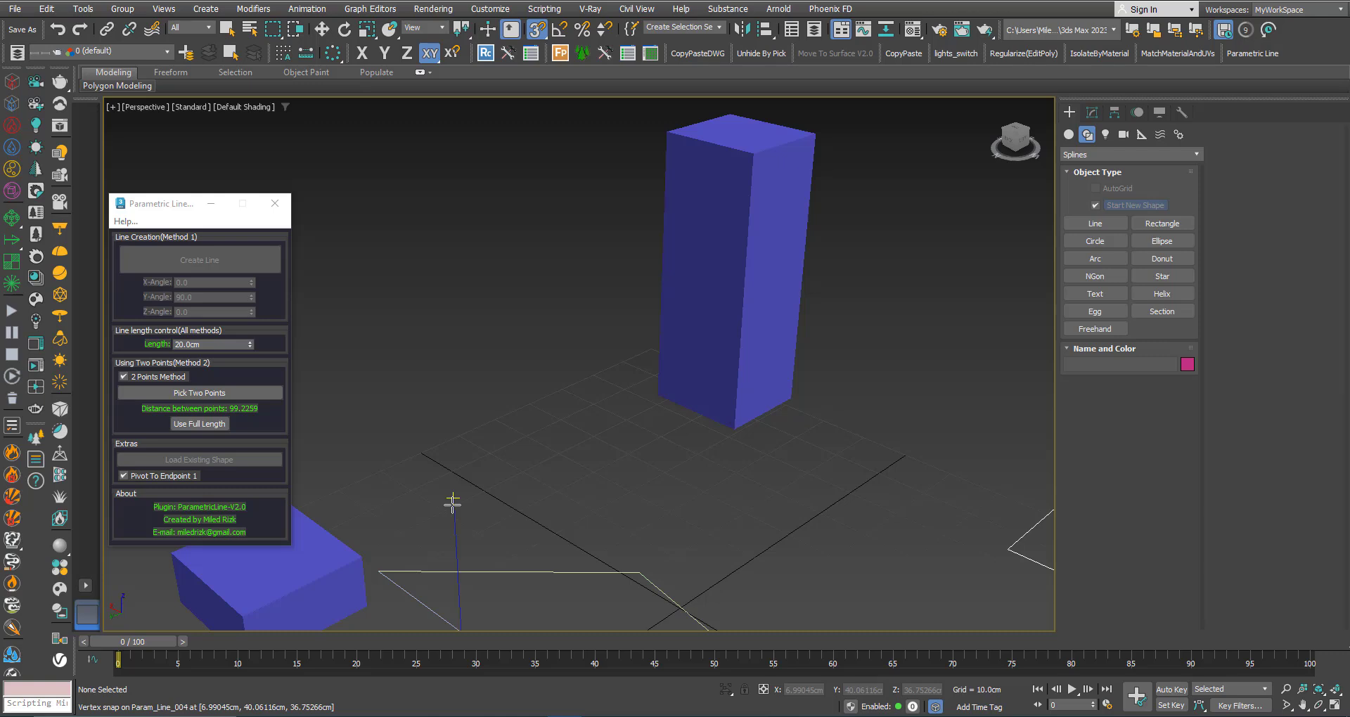
{"action": "left_click", "coordinate": [750, 156]}
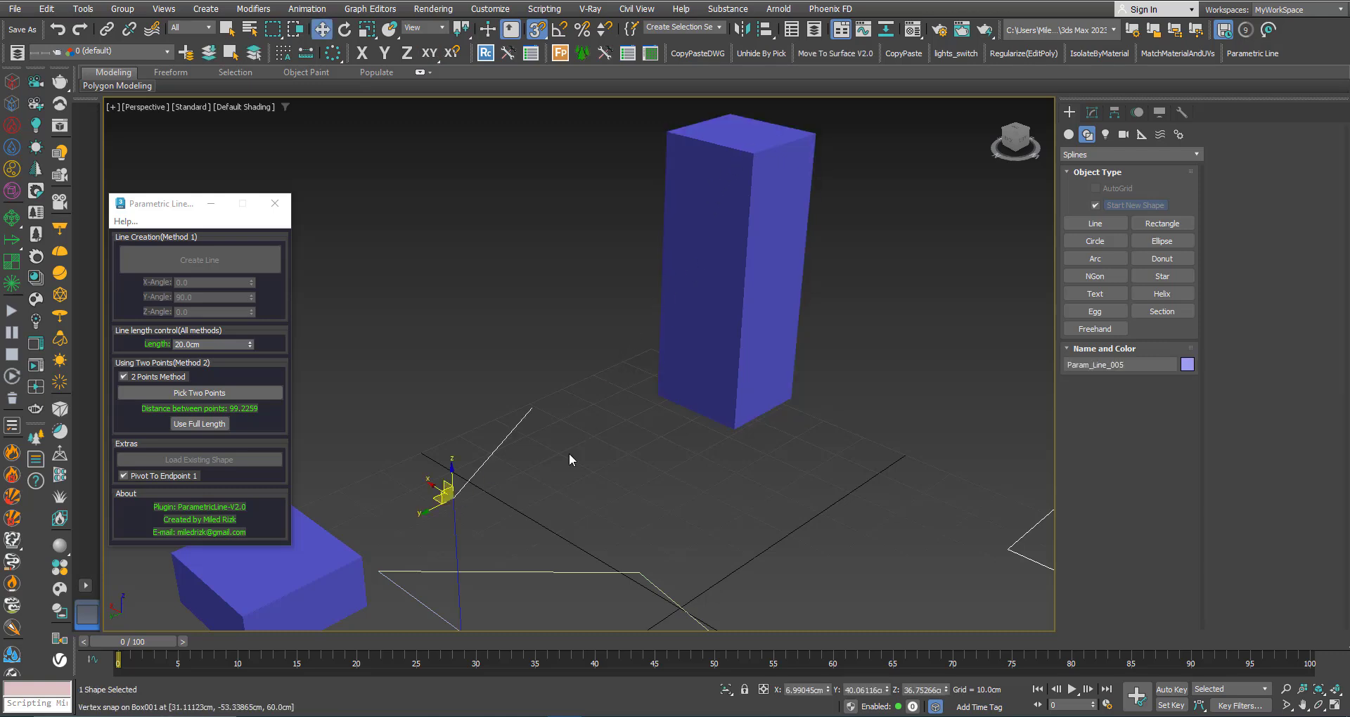
Set the new two-point line's length to about 30.71 cm.
{"action": "middle_click_drag", "start_coordinate": [568, 453], "coordinate": [588, 387]}
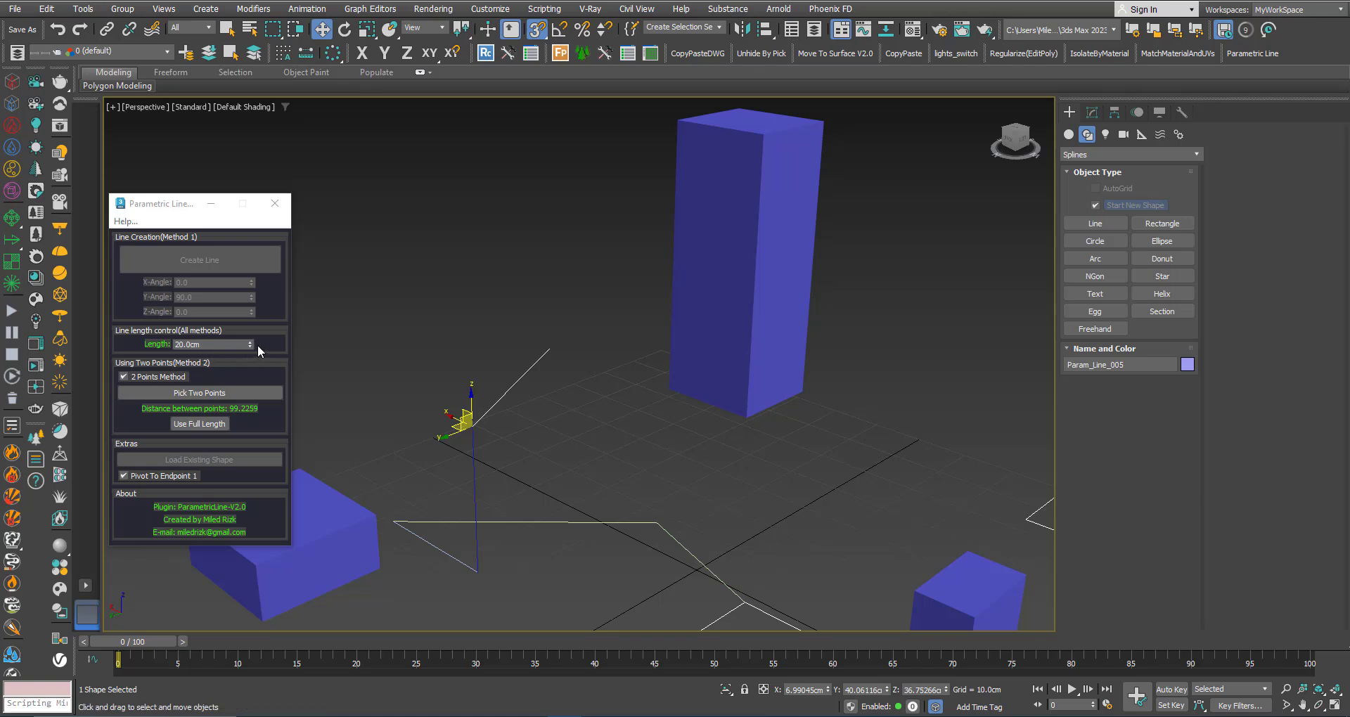
{"action": "left_click_drag", "start_coordinate": [249, 344], "coordinate": [370, 275]}
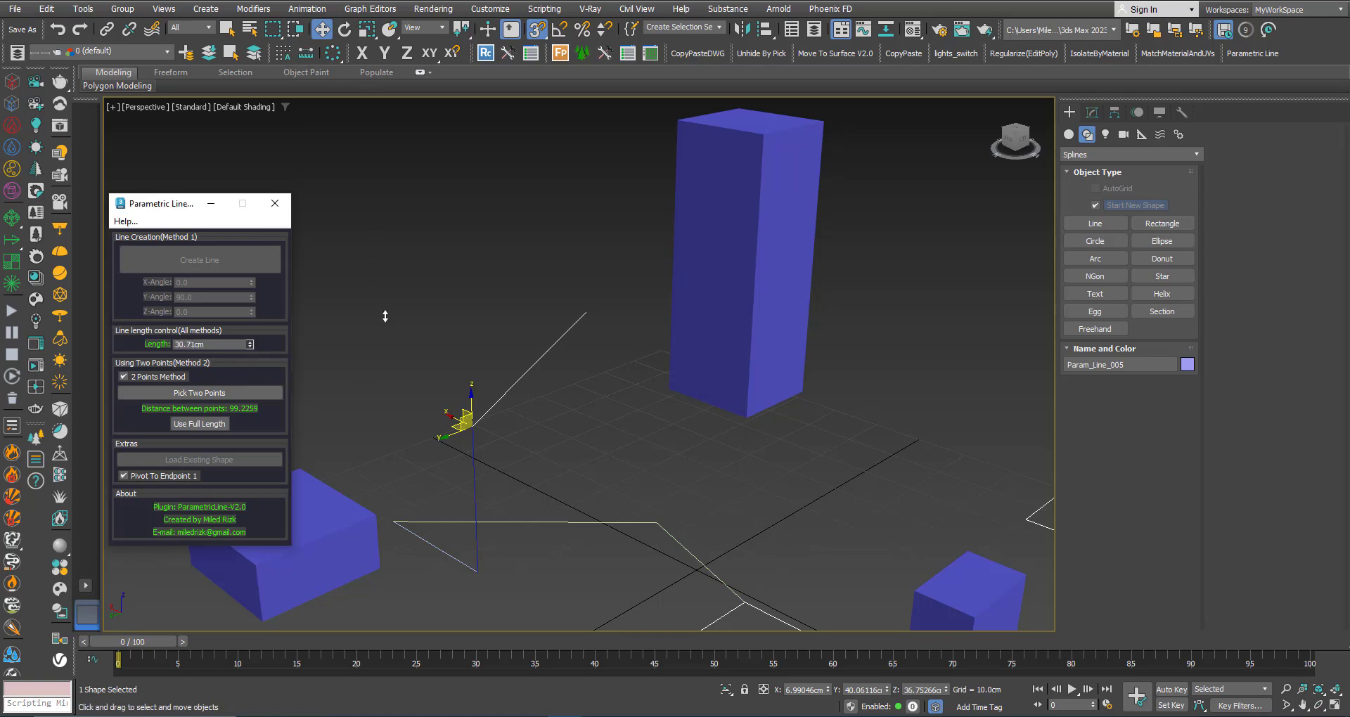
{"action": "mouse_move", "coordinate": [548, 401]}
{"action": "middle_mouse_down", "text": "alt"}
{"action": "mouse_move", "coordinate": [583, 394]}
{"action": "mouse_move", "coordinate": [563, 414]}
{"action": "middle_mouse_up", "text": "alt"}
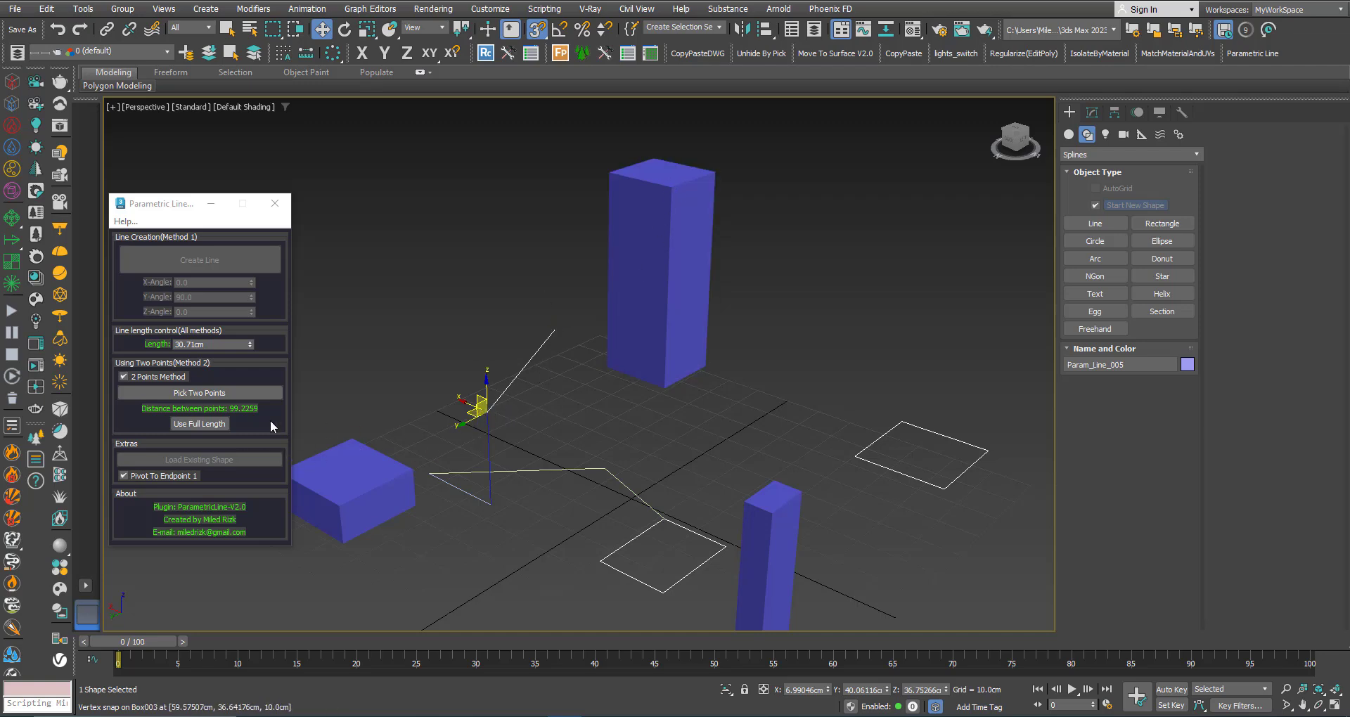
Extend the line to the full distance between its two picked points and inspect where it meets the box corner.
{"action": "left_click", "coordinate": [193, 425]}
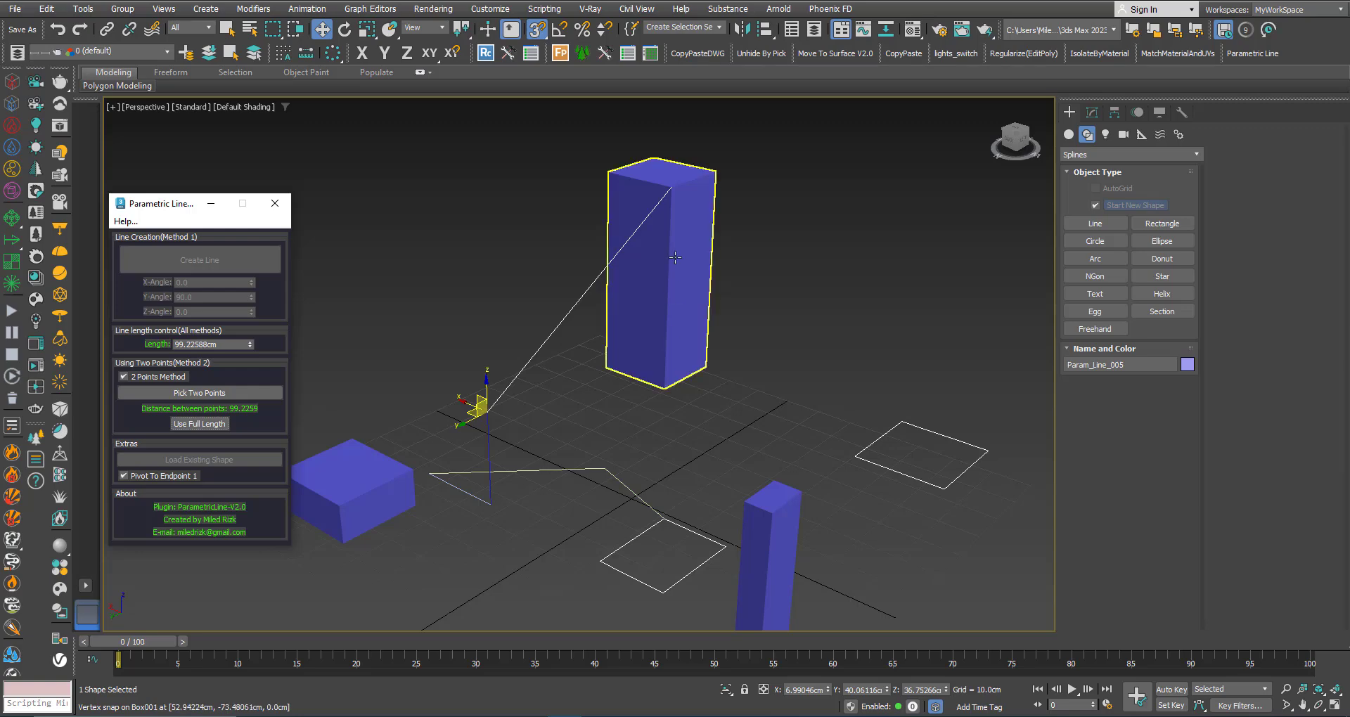
{"action": "middle_click_drag", "start_coordinate": [618, 276], "coordinate": [701, 313]}
{"action": "scroll", "coordinate": [648, 281], "scroll_direction": "up", "scroll_amount": 5}
{"action": "middle_click_drag", "start_coordinate": [618, 391], "coordinate": [686, 295], "text": "alt"}
{"action": "scroll", "coordinate": [686, 295], "scroll_direction": "down", "scroll_amount": 5}
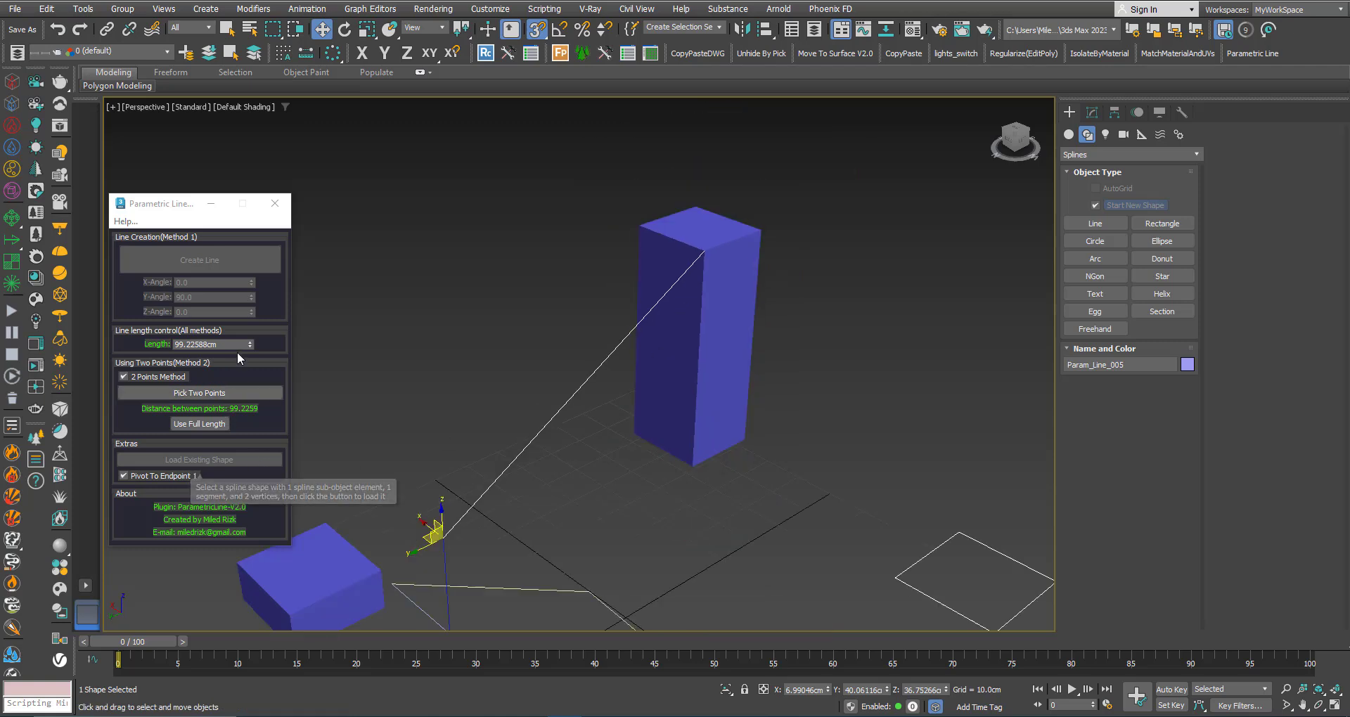
Shorten the line to about 80.26 cm and restore it to the full distance between its points.
{"action": "left_click_drag", "start_coordinate": [251, 348], "coordinate": [201, 175]}
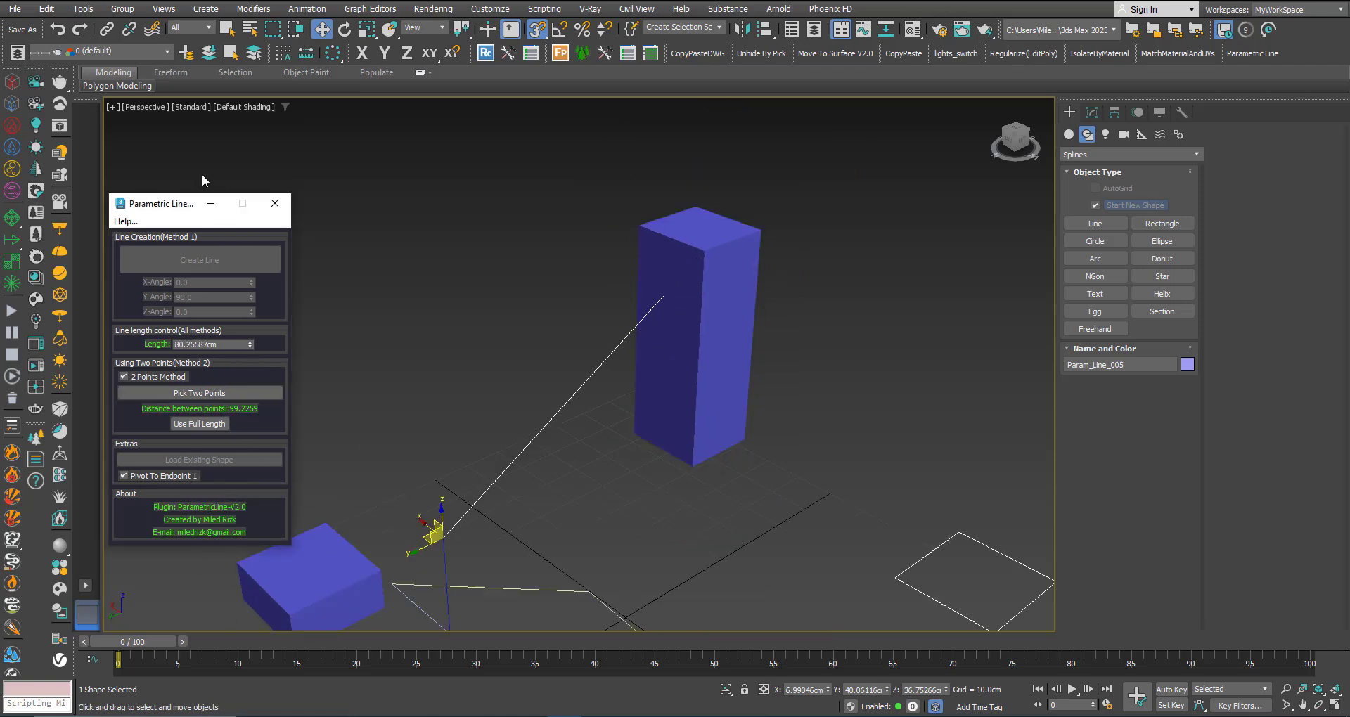
{"action": "left_click", "coordinate": [189, 426]}
{"action": "middle_click_drag", "start_coordinate": [587, 311], "coordinate": [604, 274]}
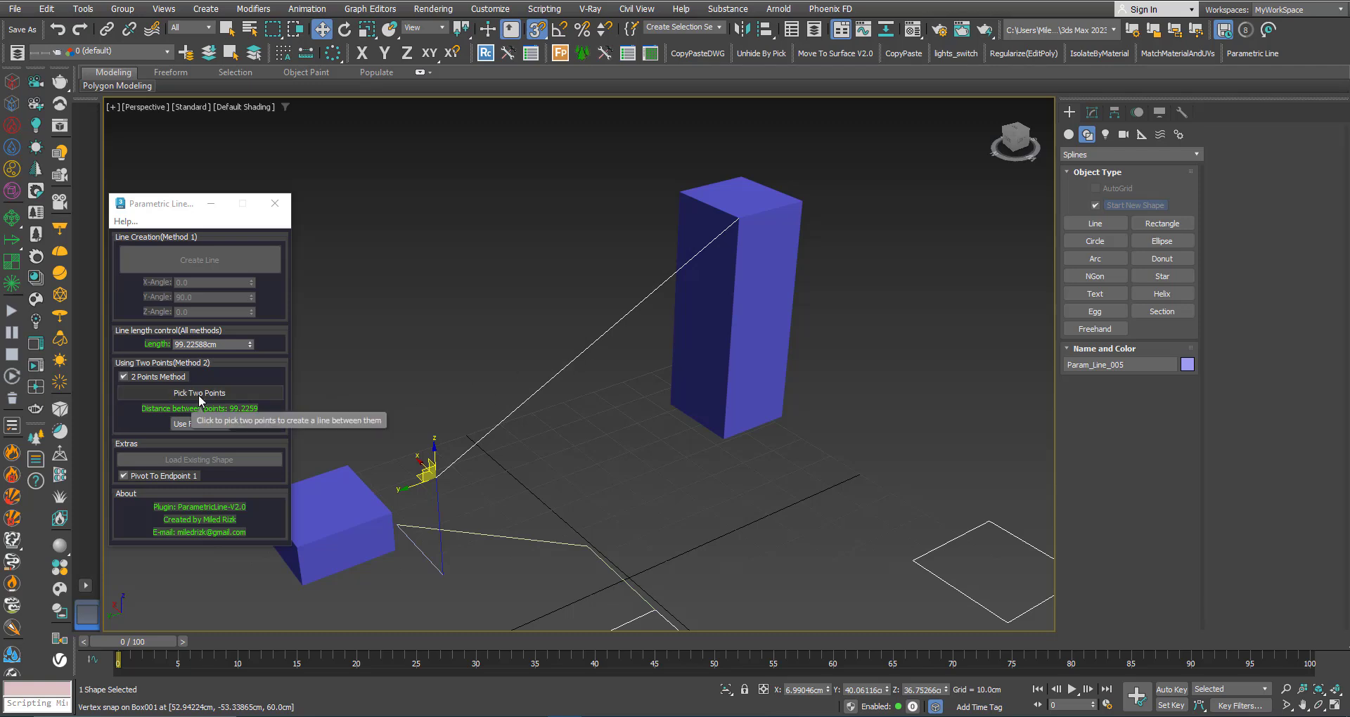
Halve the line's length to 49.6129 cm by dividing the copied length by 2 in the Numerical Expression Evaluator.
{"action": "left_click", "coordinate": [209, 345]}
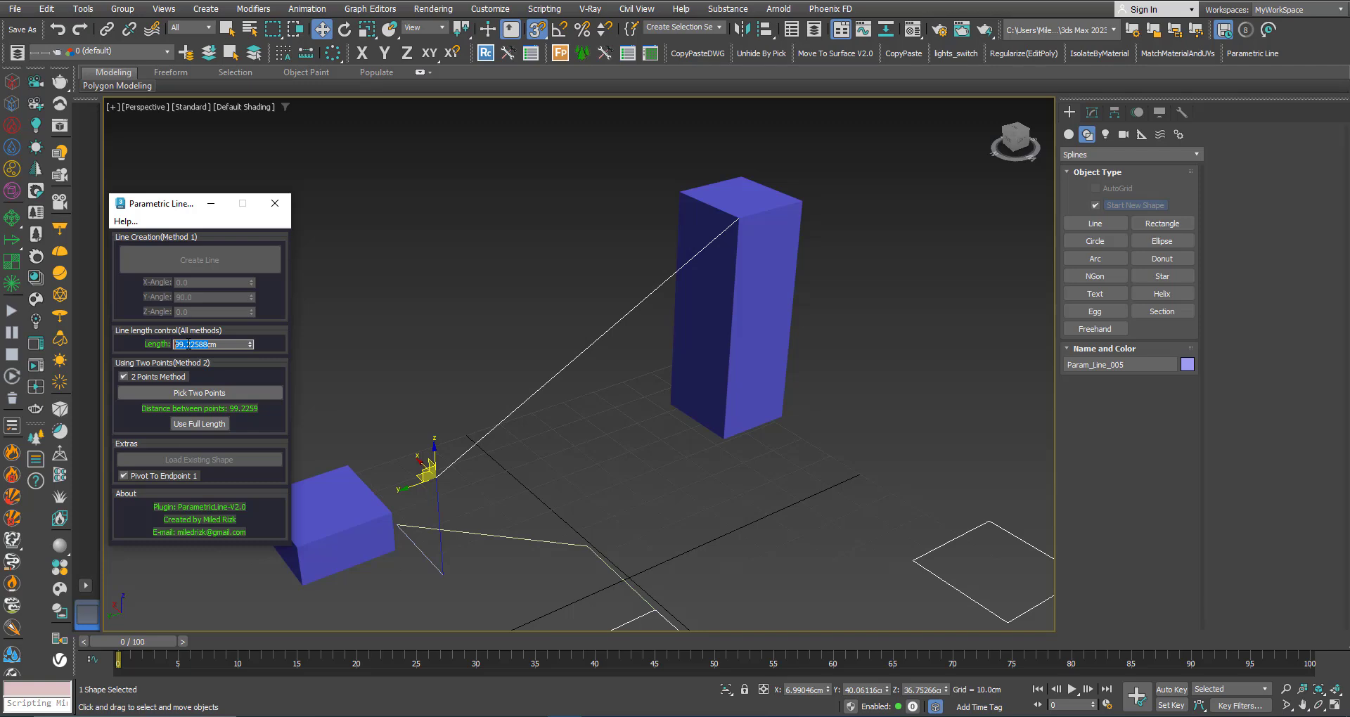
{"action": "right_click", "coordinate": [188, 344]}
{"action": "left_click", "coordinate": [225, 386]}
{"action": "key", "text": "ctrl+n"}
{"action": "left_click_drag", "start_coordinate": [635, 332], "coordinate": [431, 226]}
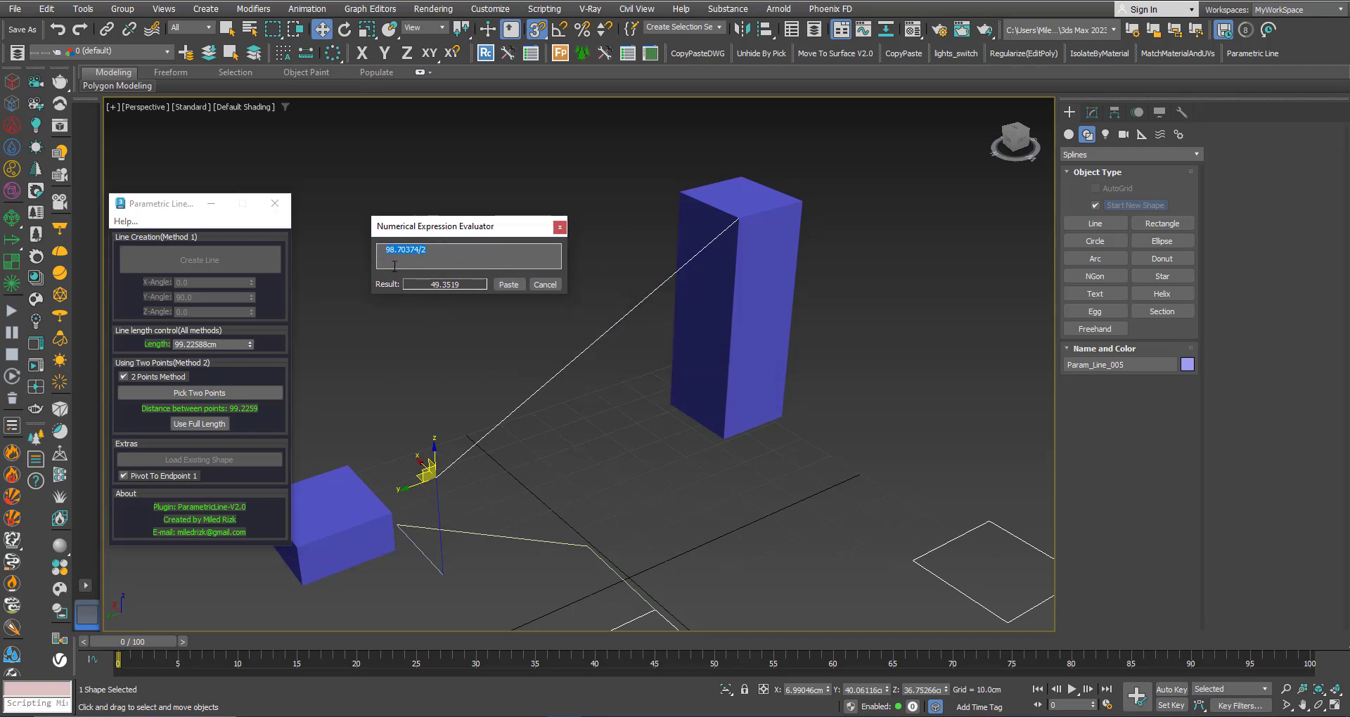
{"action": "key", "text": "ctrl+v"}
{"action": "type", "text": "/2"}
{"action": "left_click", "coordinate": [509, 284]}
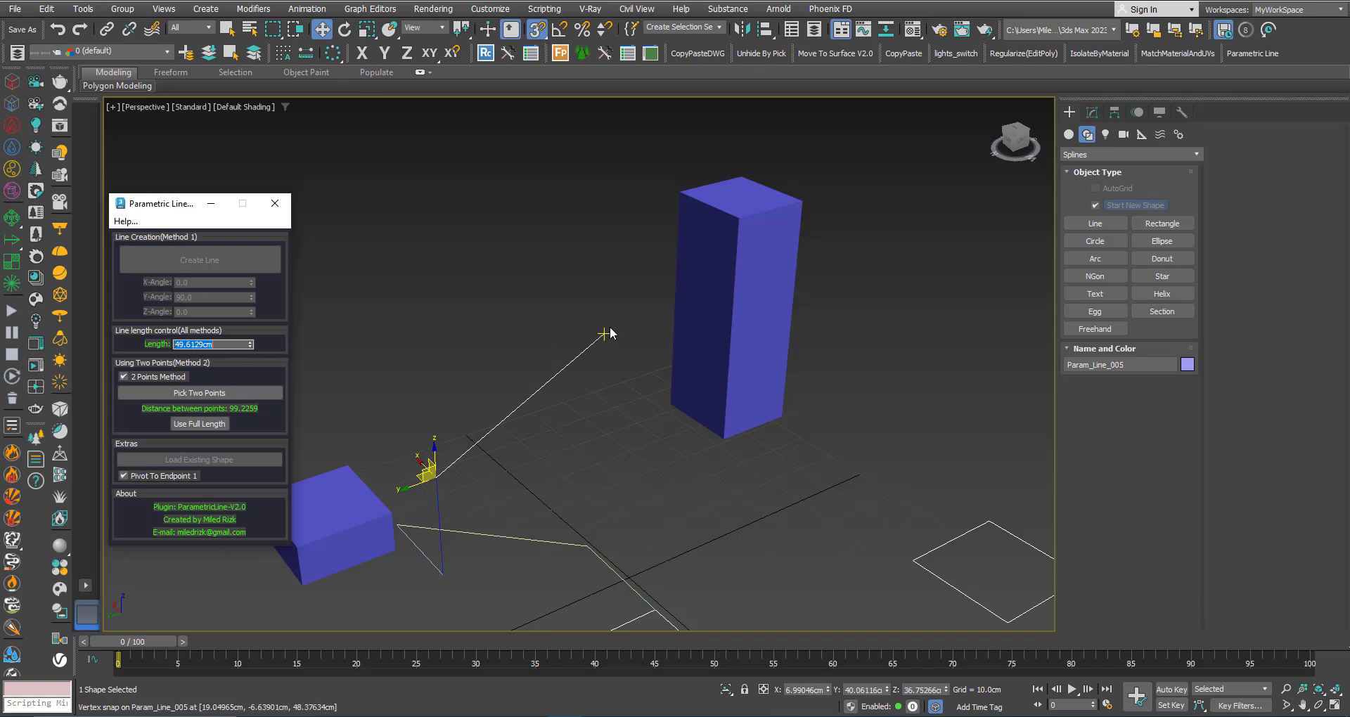
{"action": "middle_click_drag", "start_coordinate": [530, 470], "coordinate": [521, 425], "text": "alt"}
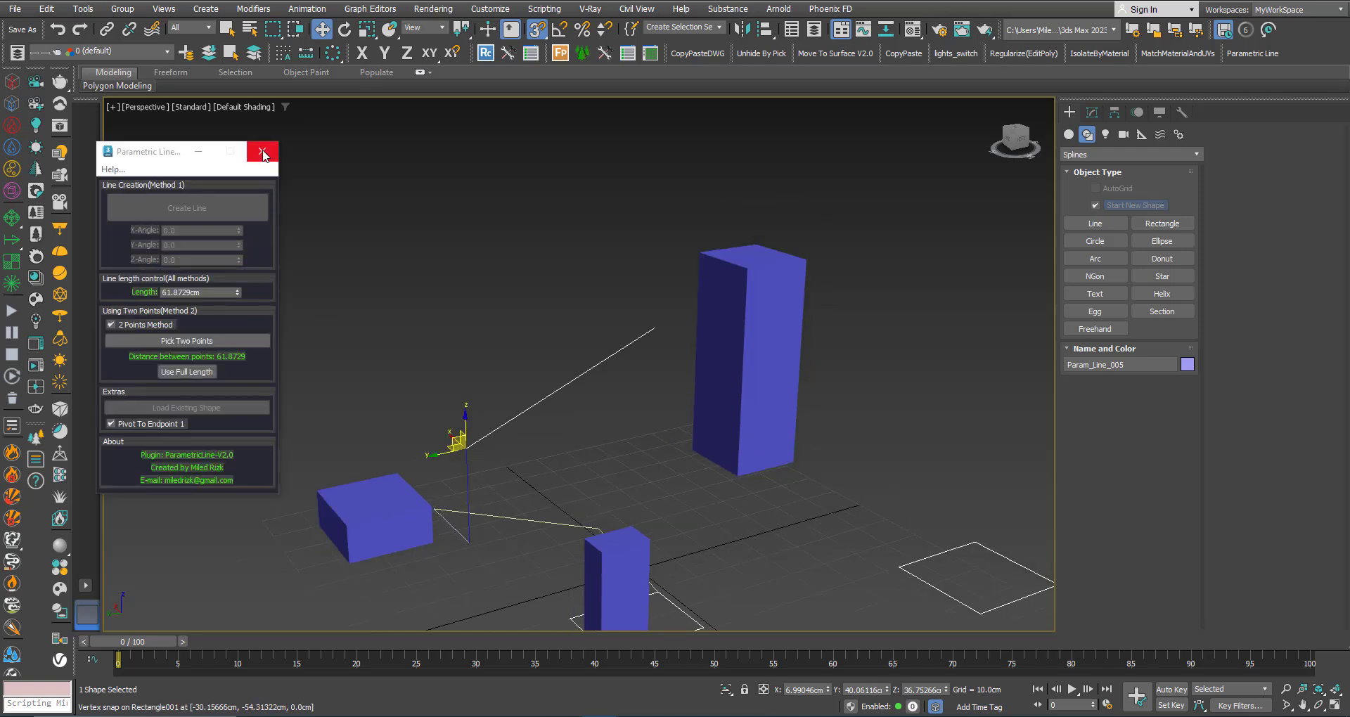
Close the Parametric Line plugin, deselect the line, and reopen the plugin clear of the boxes.
{"action": "left_click", "coordinate": [263, 152]}
{"action": "left_click", "coordinate": [325, 281]}
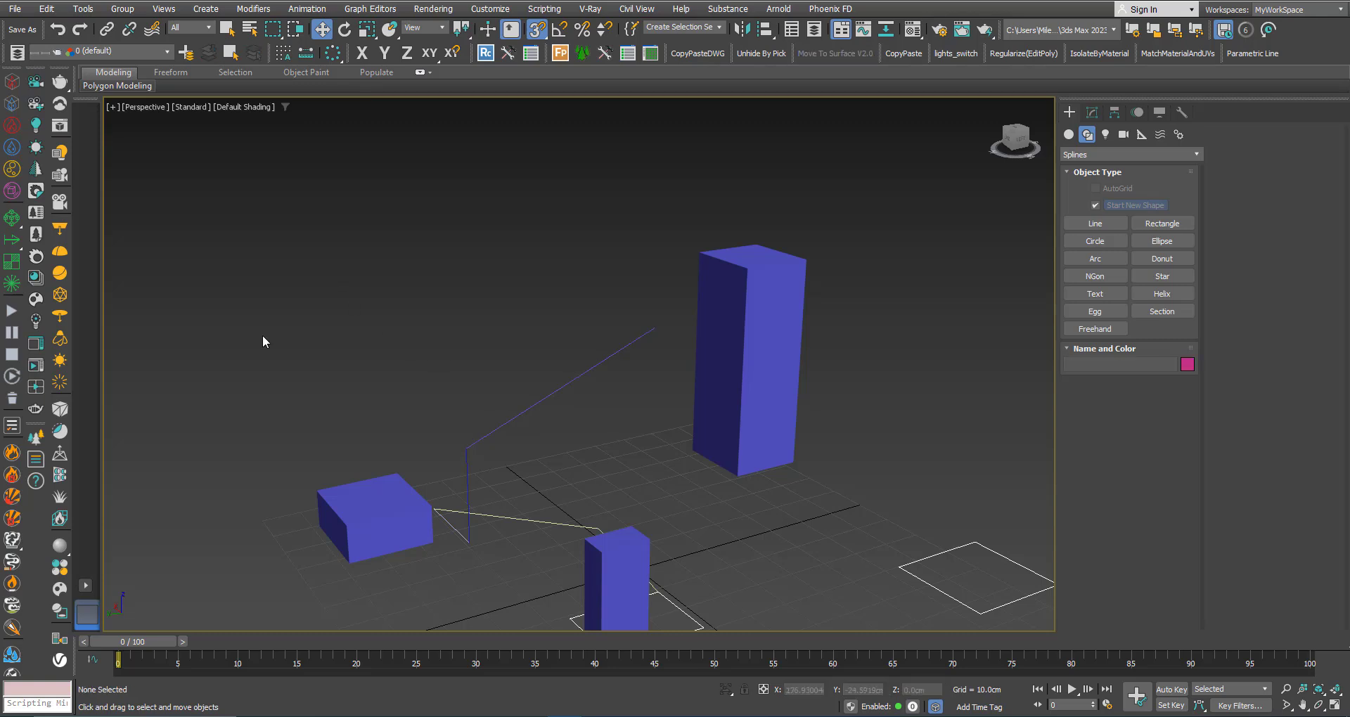
{"action": "left_click", "coordinate": [1245, 54]}
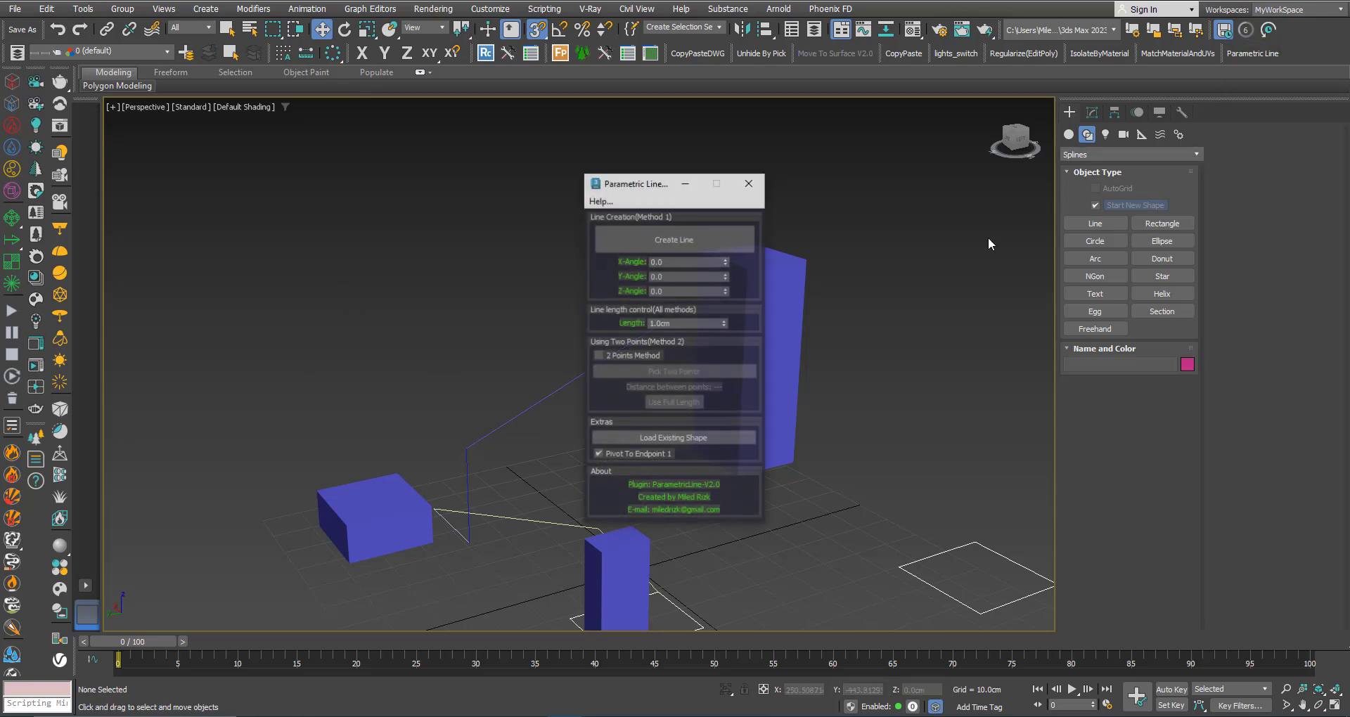
{"action": "left_click_drag", "start_coordinate": [643, 184], "coordinate": [173, 136]}
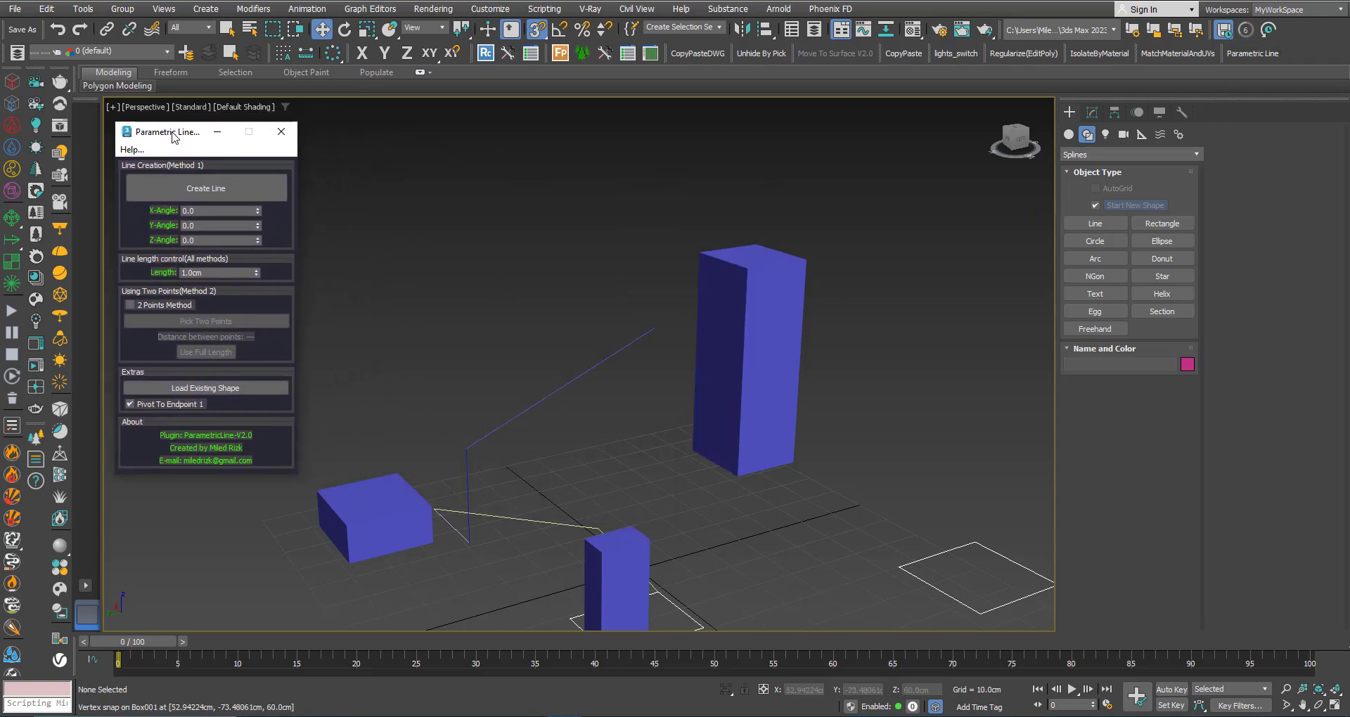
Load the existing vertical line, Param_Line_004, into the plugin.
{"action": "left_click", "coordinate": [519, 519]}
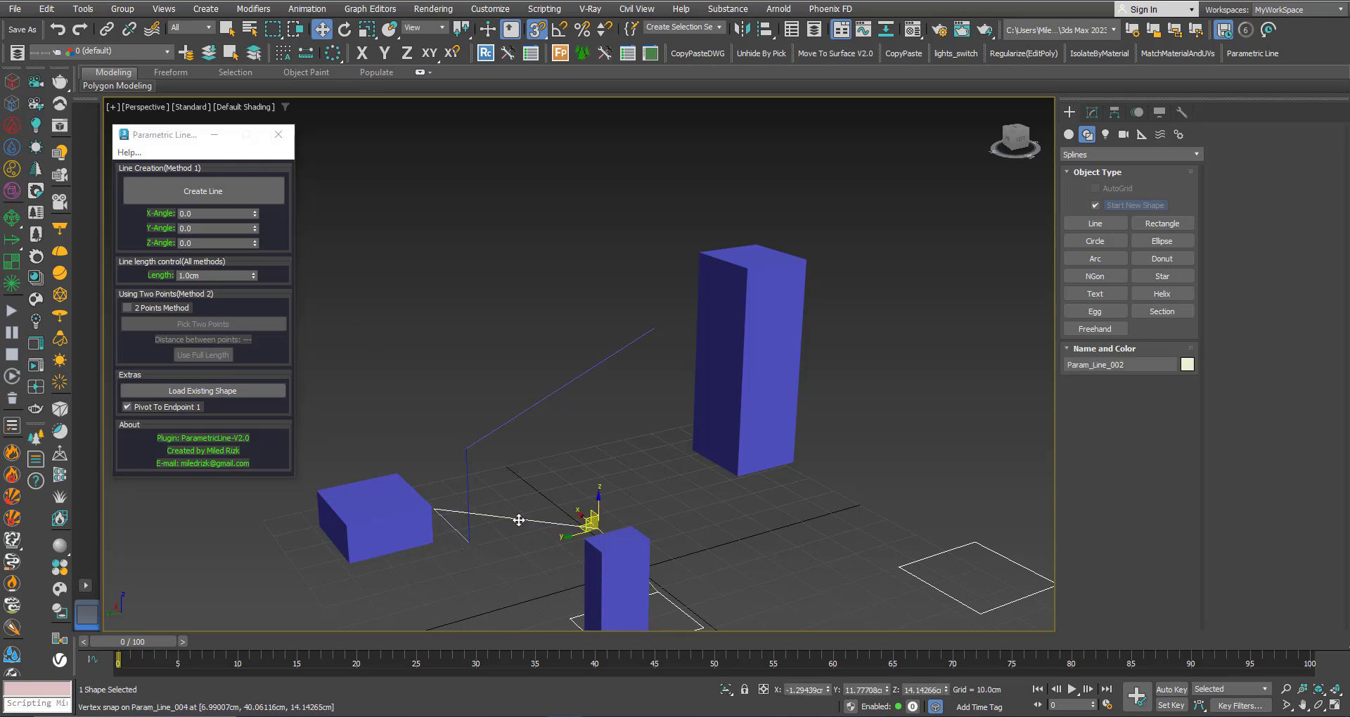
{"action": "left_click", "coordinate": [467, 483]}
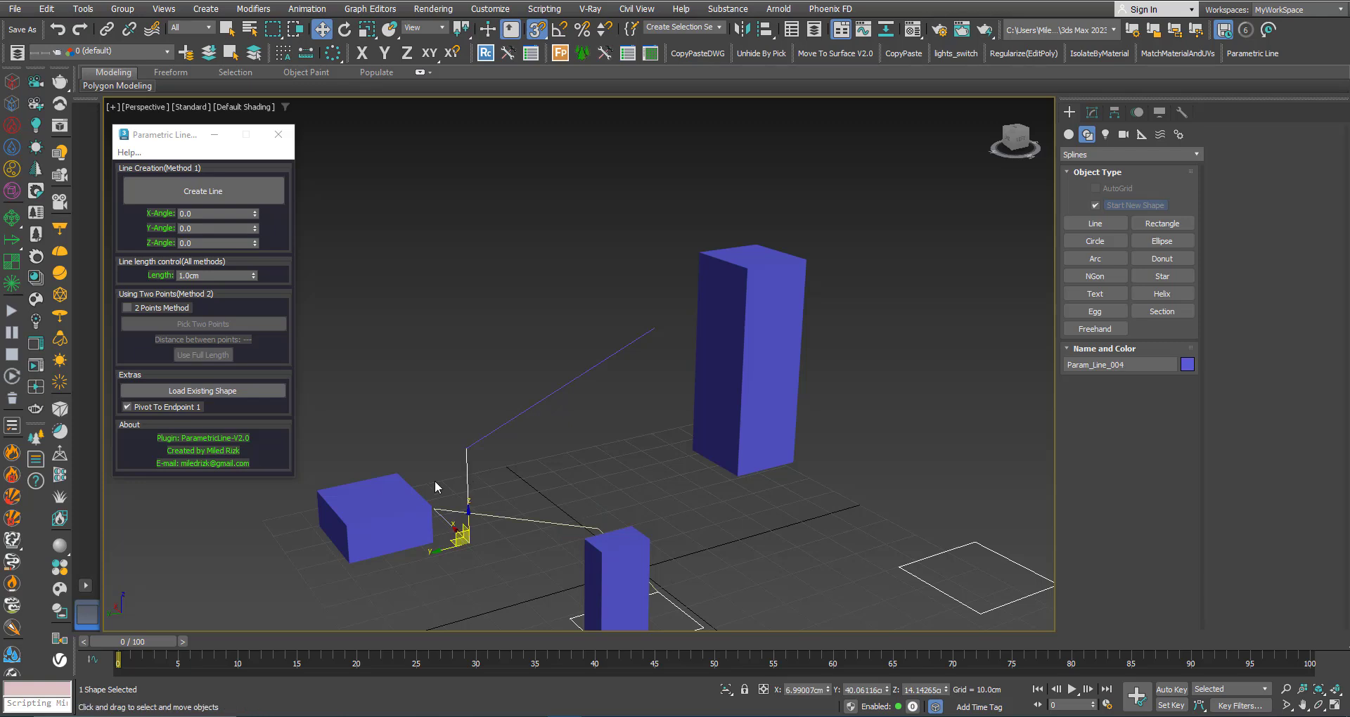
{"action": "left_click", "coordinate": [177, 394]}
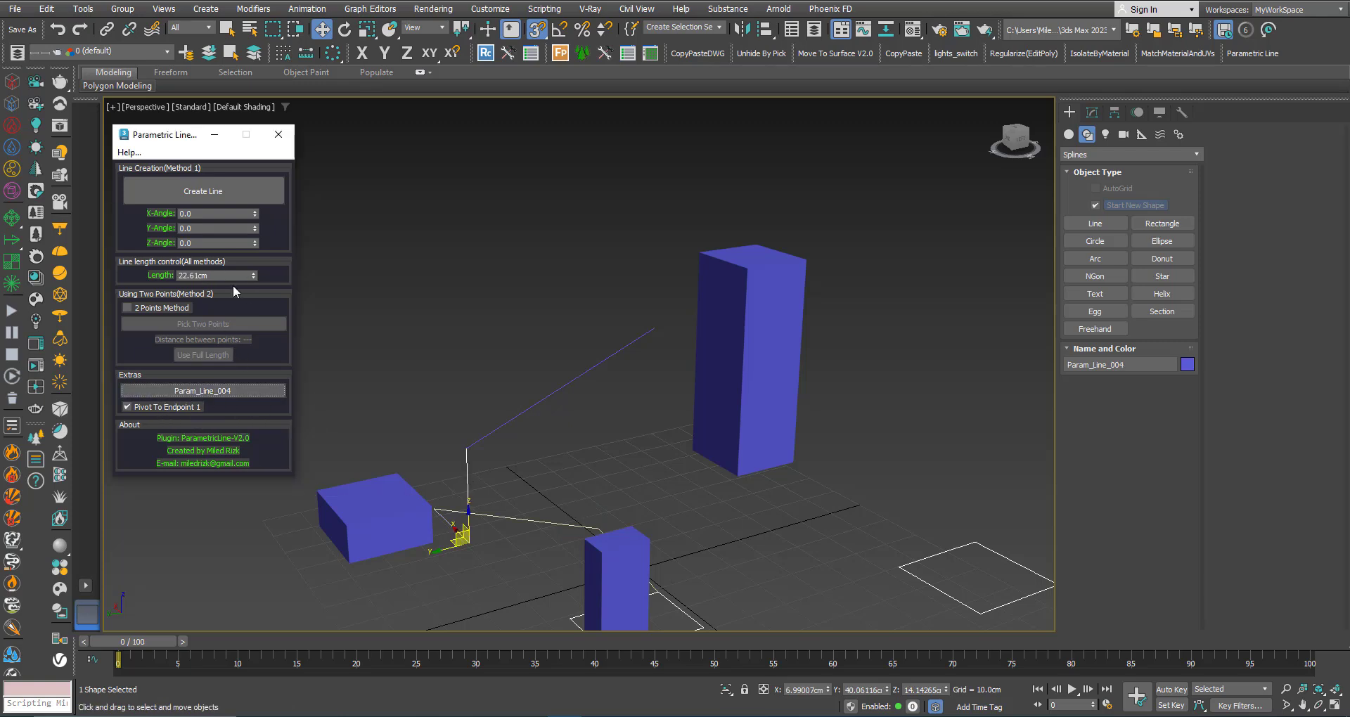
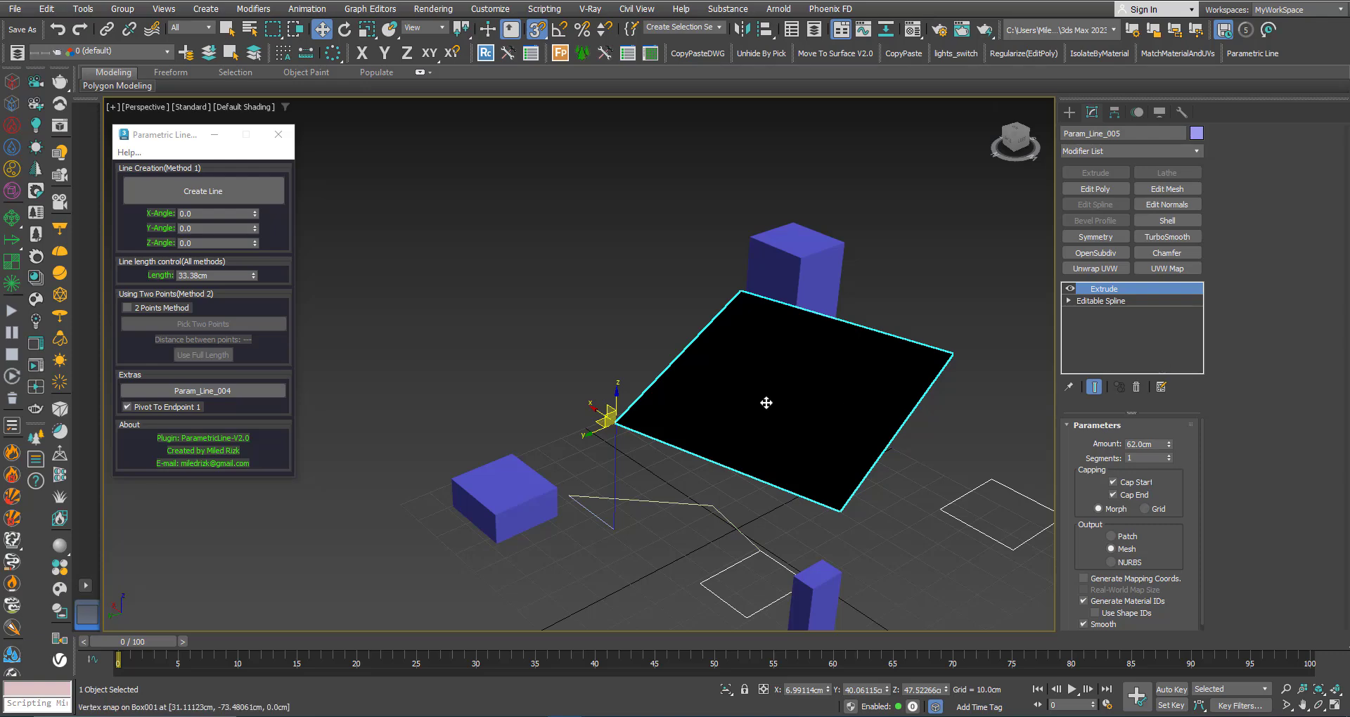
Set the Rotate tool's reference coordinate system to Local for the extruded plane.
{"action": "middle_click_drag", "start_coordinate": [765, 401], "coordinate": [668, 437], "text": "alt"}
{"action": "scroll", "coordinate": [642, 434], "scroll_direction": "up", "scroll_amount": 3}
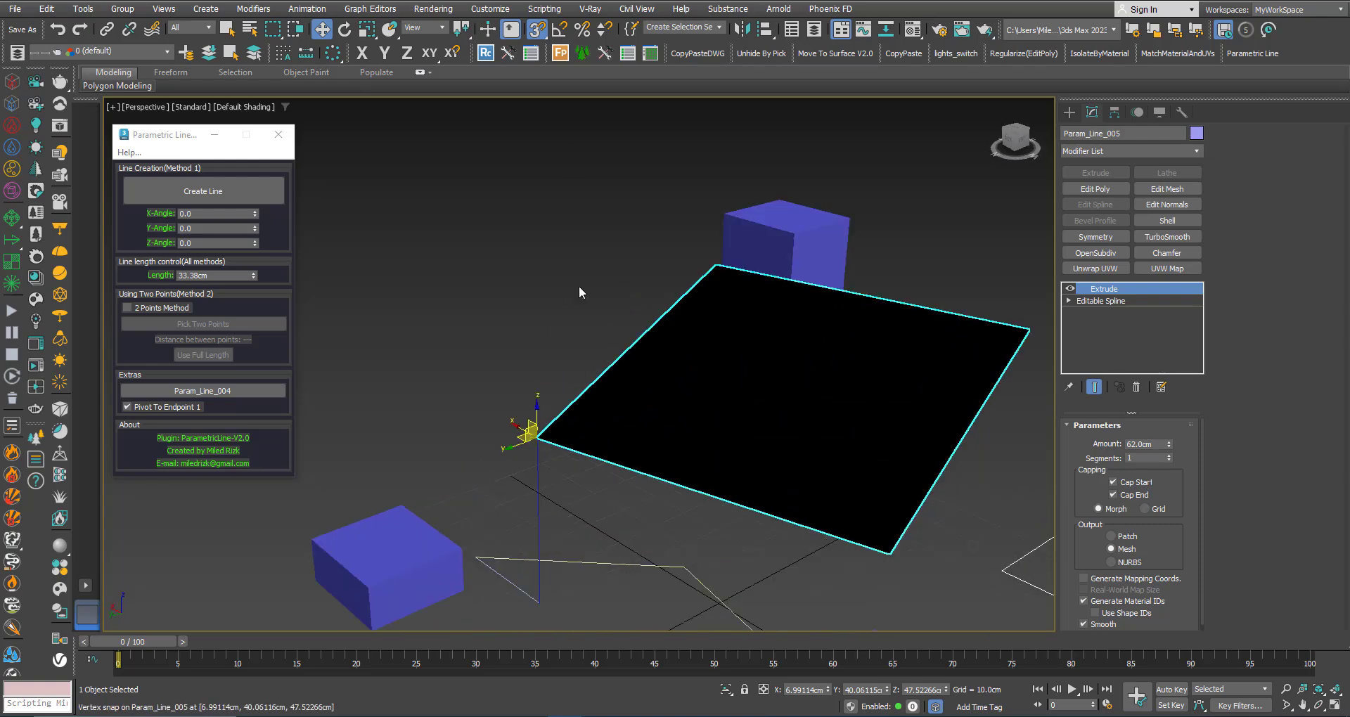
{"action": "left_click", "coordinate": [344, 30]}
{"action": "left_click", "coordinate": [425, 30]}
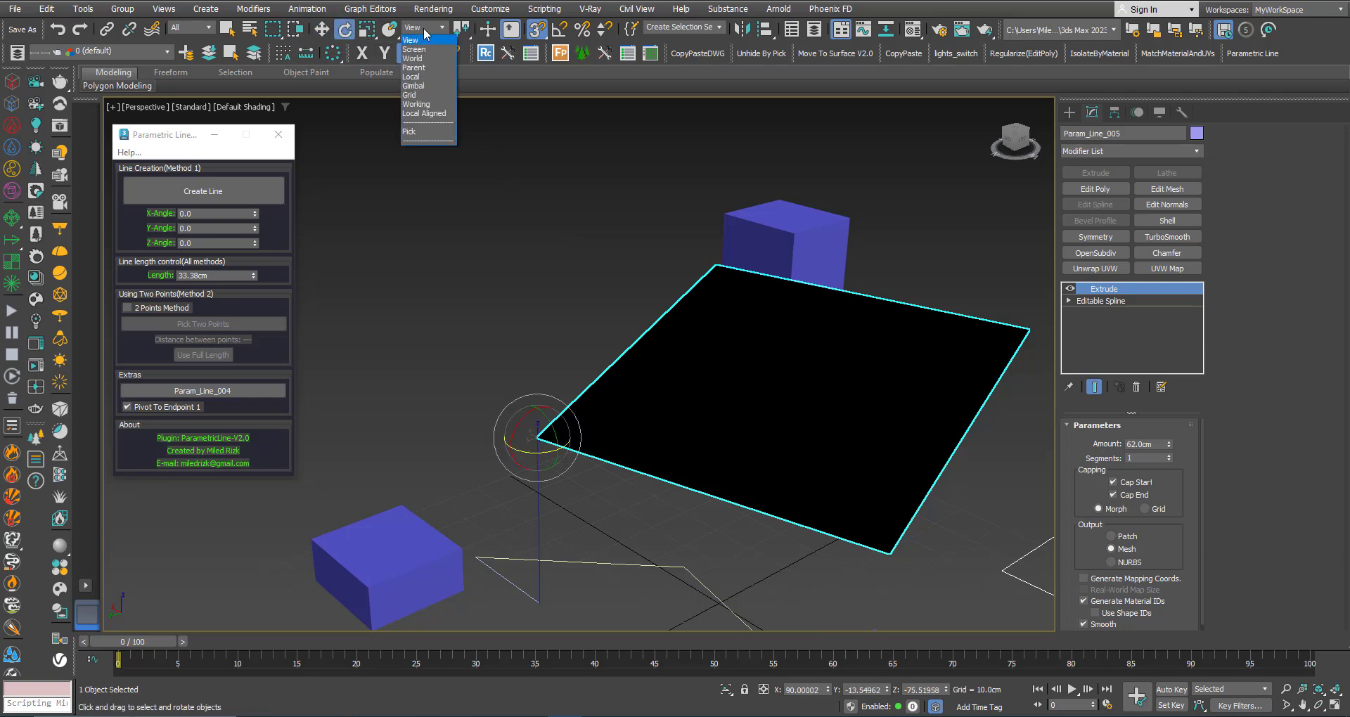
{"action": "left_click", "coordinate": [415, 76]}
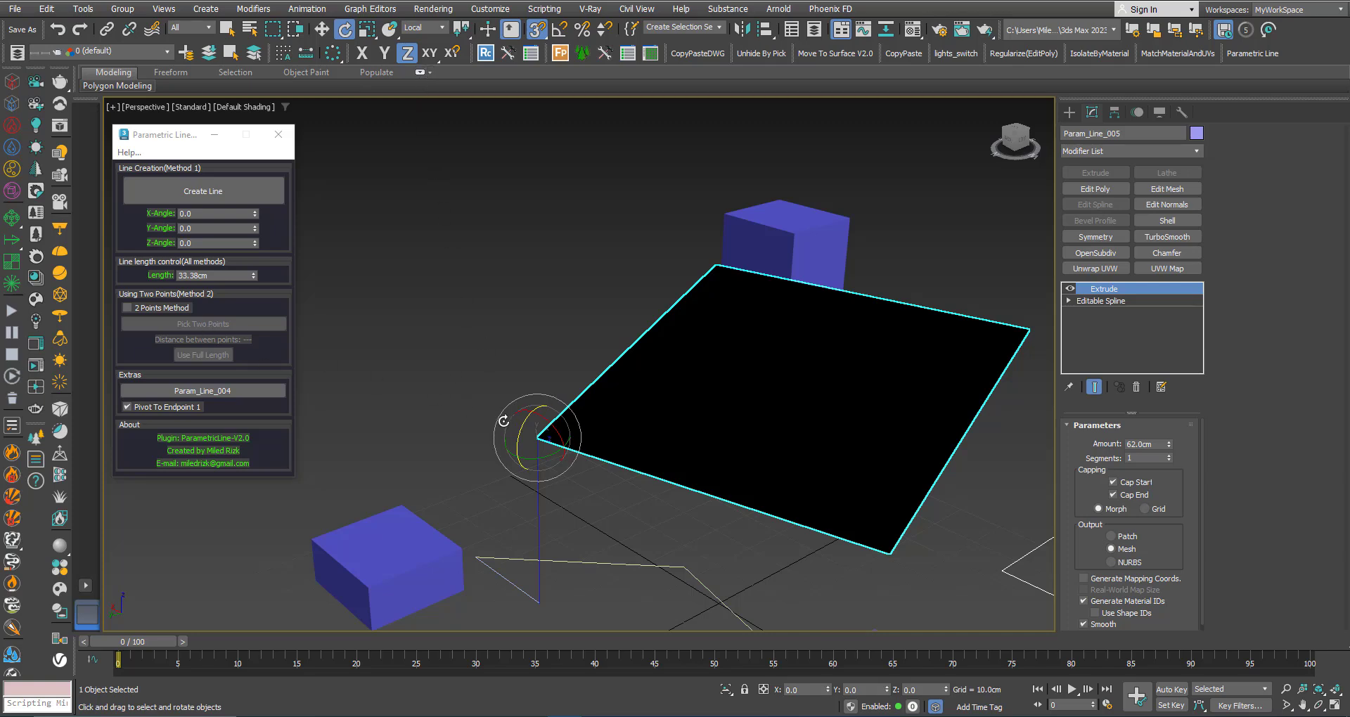
Set the Move tool's reference coordinate system to Local and examine the extruded plane's pivot axes.
{"action": "key", "text": "w"}
{"action": "left_click", "coordinate": [432, 27]}
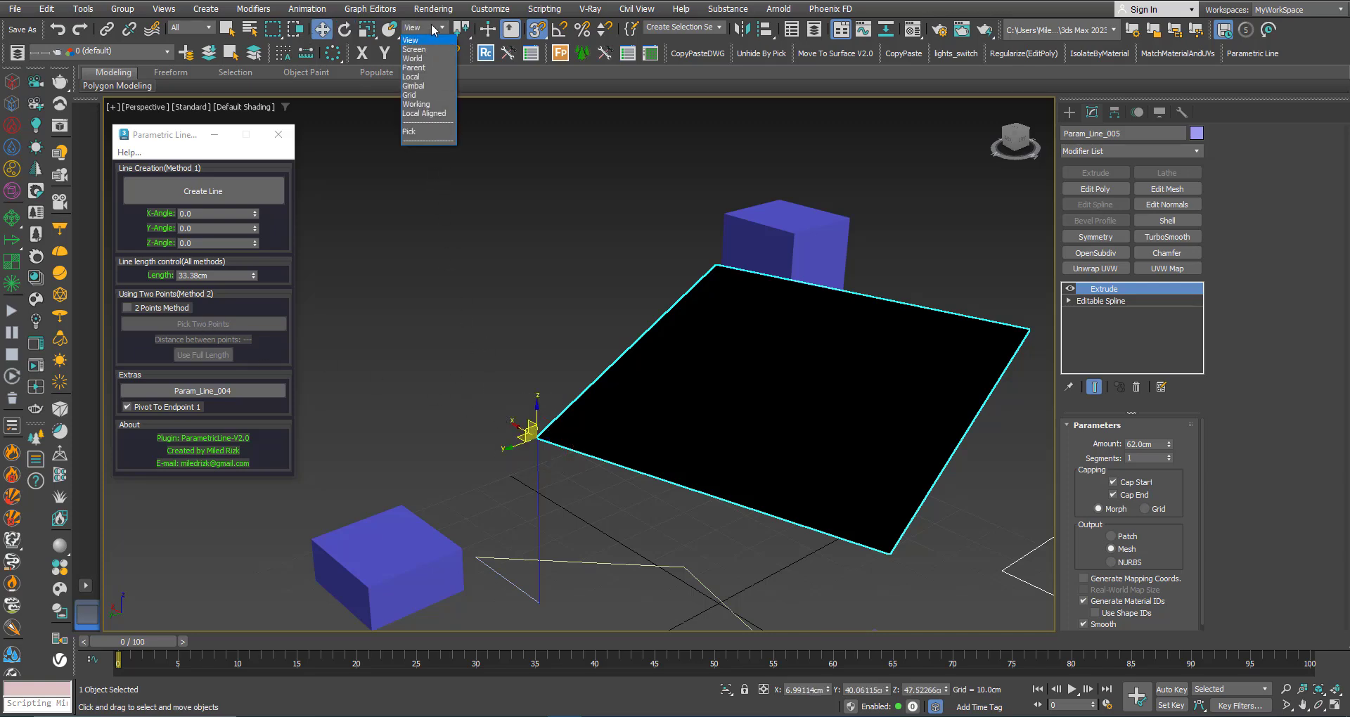
{"action": "left_click", "coordinate": [411, 77]}
{"action": "scroll", "coordinate": [537, 403], "scroll_direction": "up", "scroll_amount": 2}
{"action": "middle_click_drag", "start_coordinate": [587, 462], "coordinate": [701, 385], "text": "alt"}
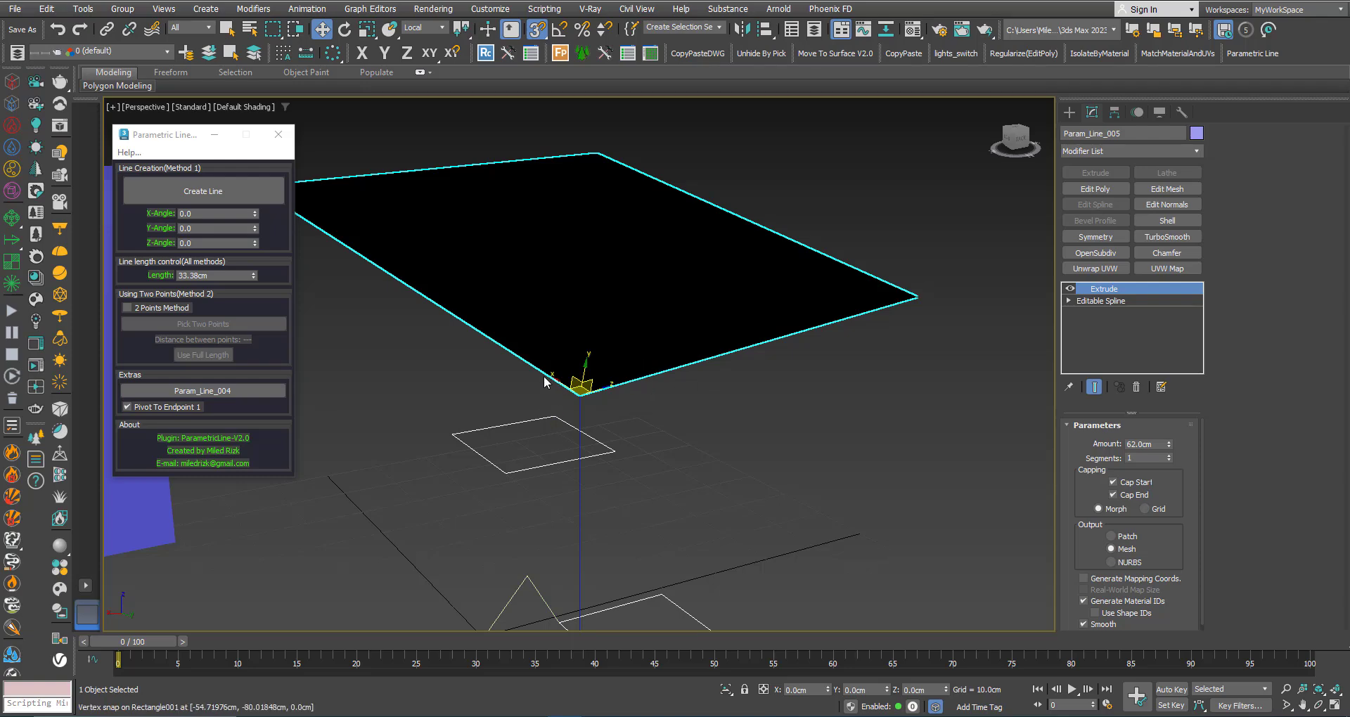
{"action": "scroll", "coordinate": [545, 382], "scroll_direction": "down", "scroll_amount": 2}
{"action": "middle_click_drag", "start_coordinate": [569, 377], "coordinate": [758, 420], "text": "alt"}
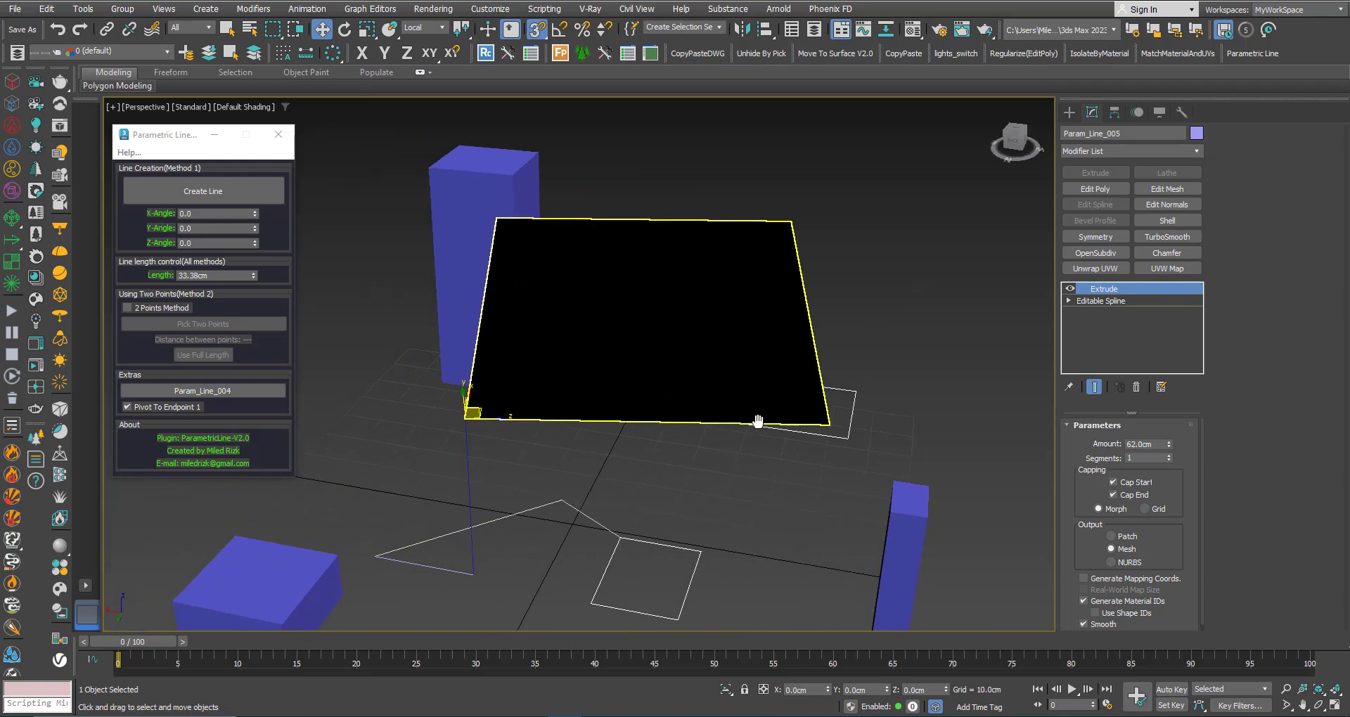
Rotate the extruded plane about its local X axis around its corner pivot, with angle snapping enabled.
{"action": "left_click", "coordinate": [344, 29]}
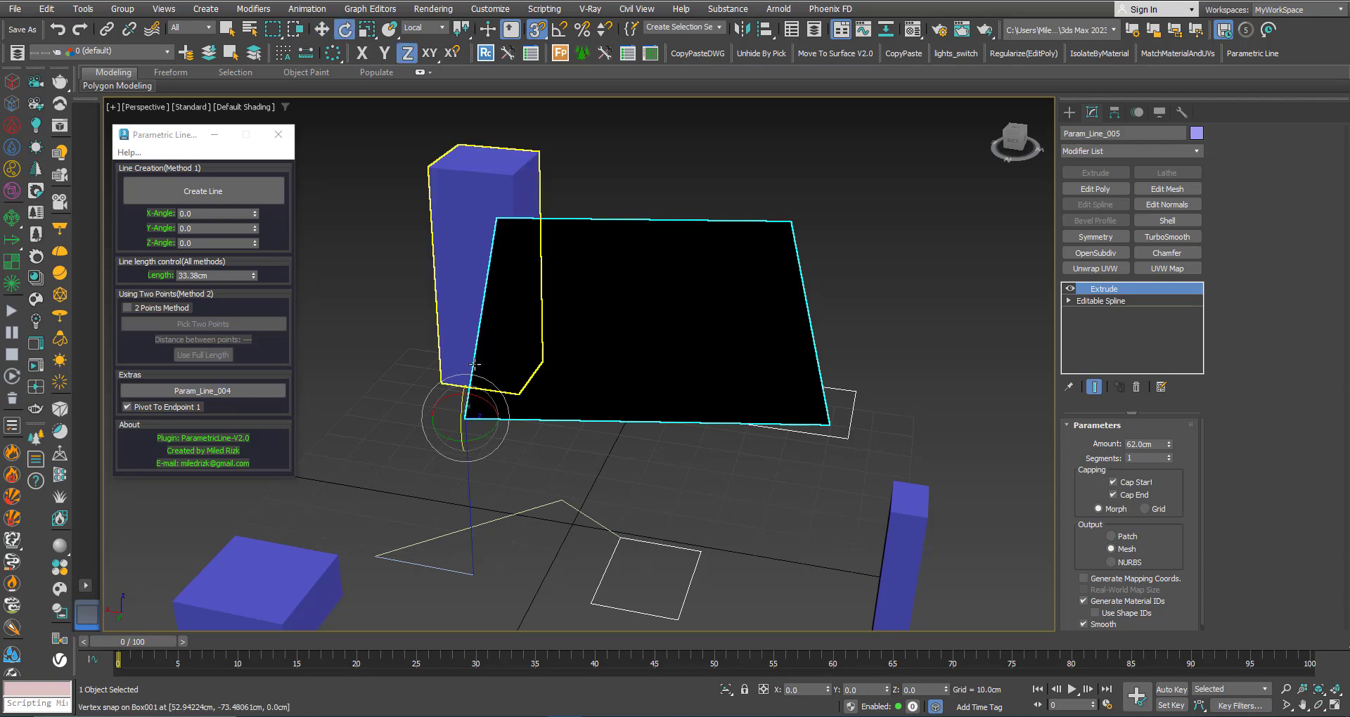
{"action": "scroll", "coordinate": [464, 415], "scroll_direction": "up", "scroll_amount": 2}
{"action": "middle_click_drag", "start_coordinate": [464, 415], "coordinate": [503, 352], "text": "alt"}
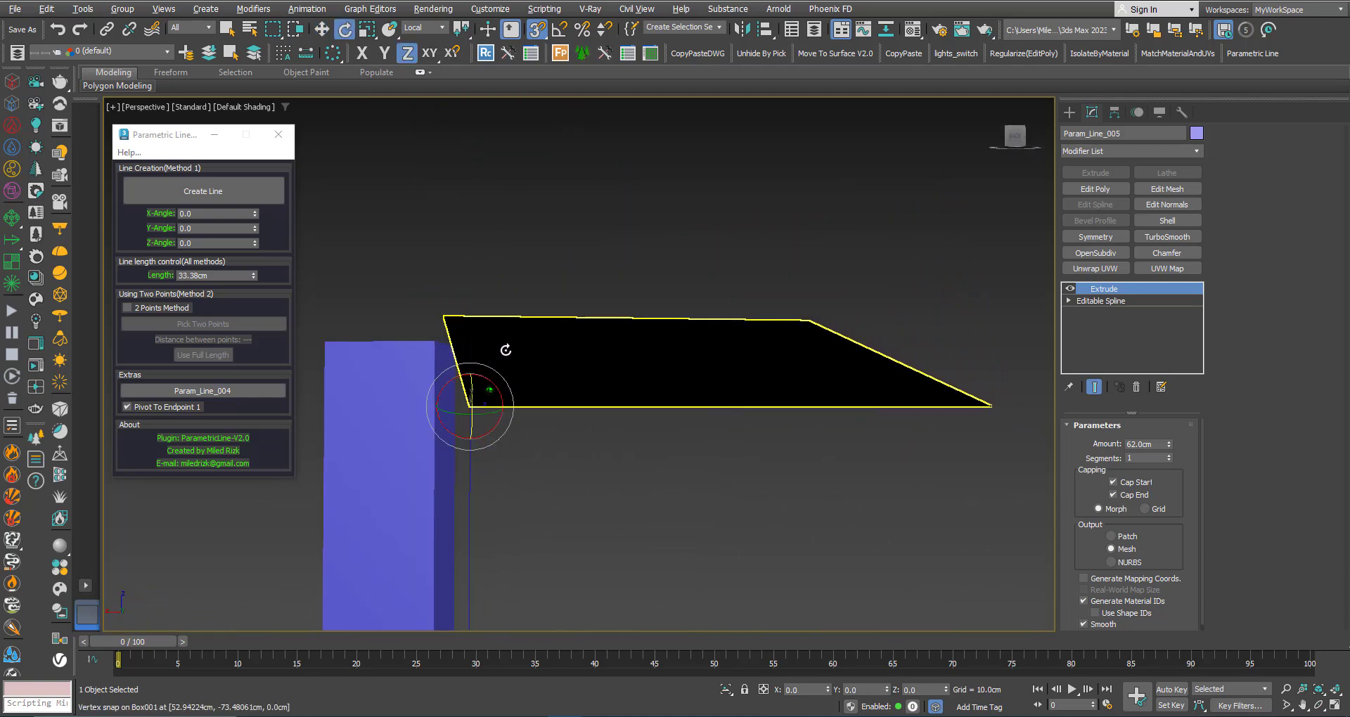
{"action": "middle_click_drag", "start_coordinate": [515, 305], "coordinate": [510, 307], "text": "alt"}
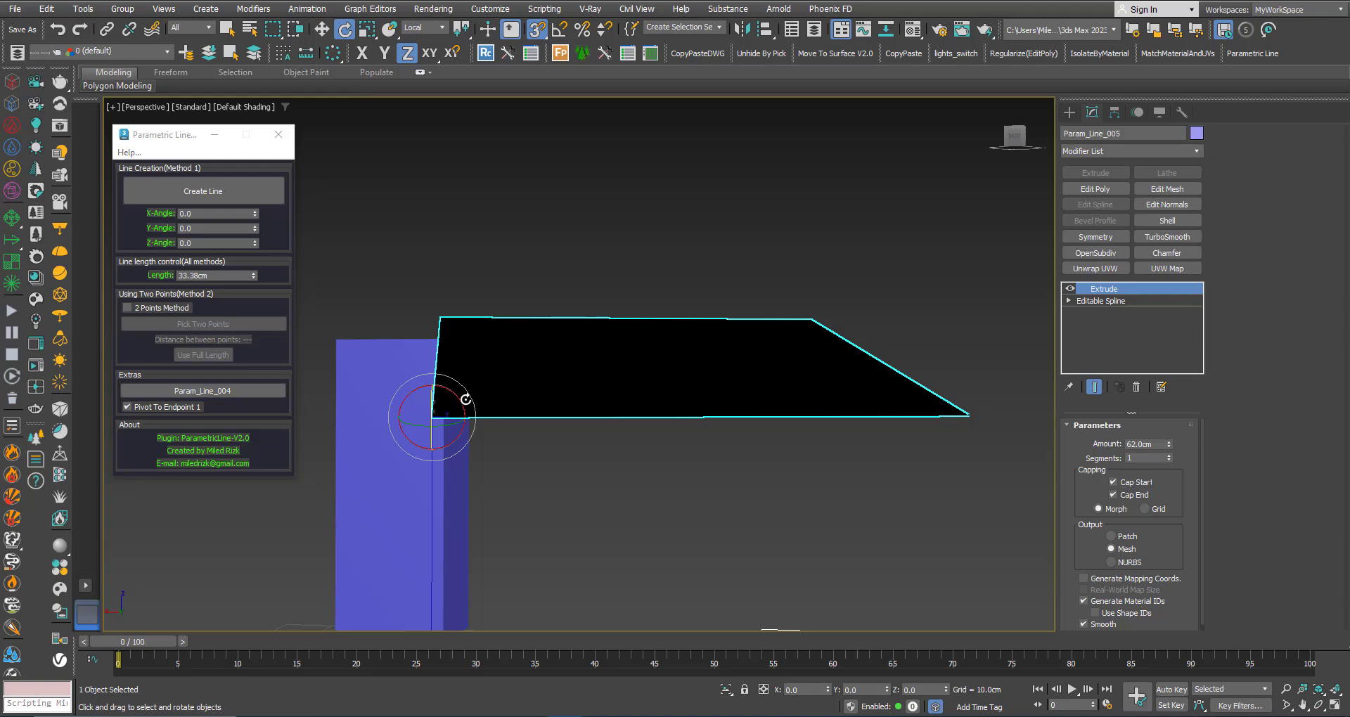
{"action": "middle_click_drag", "start_coordinate": [457, 410], "coordinate": [521, 452], "text": "alt"}
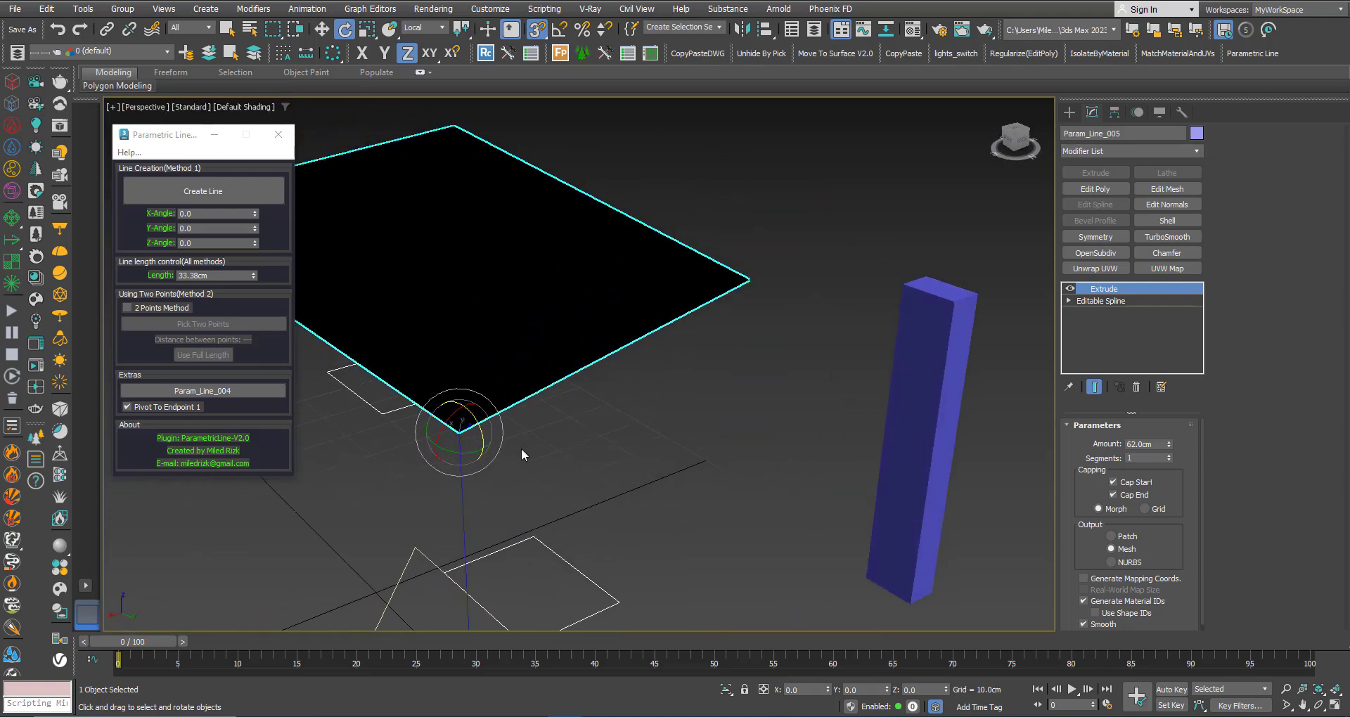
{"action": "key", "text": "F5"}
{"action": "left_click_drag", "start_coordinate": [446, 423], "coordinate": [434, 461]}
{"action": "right_click", "coordinate": [435, 461]}
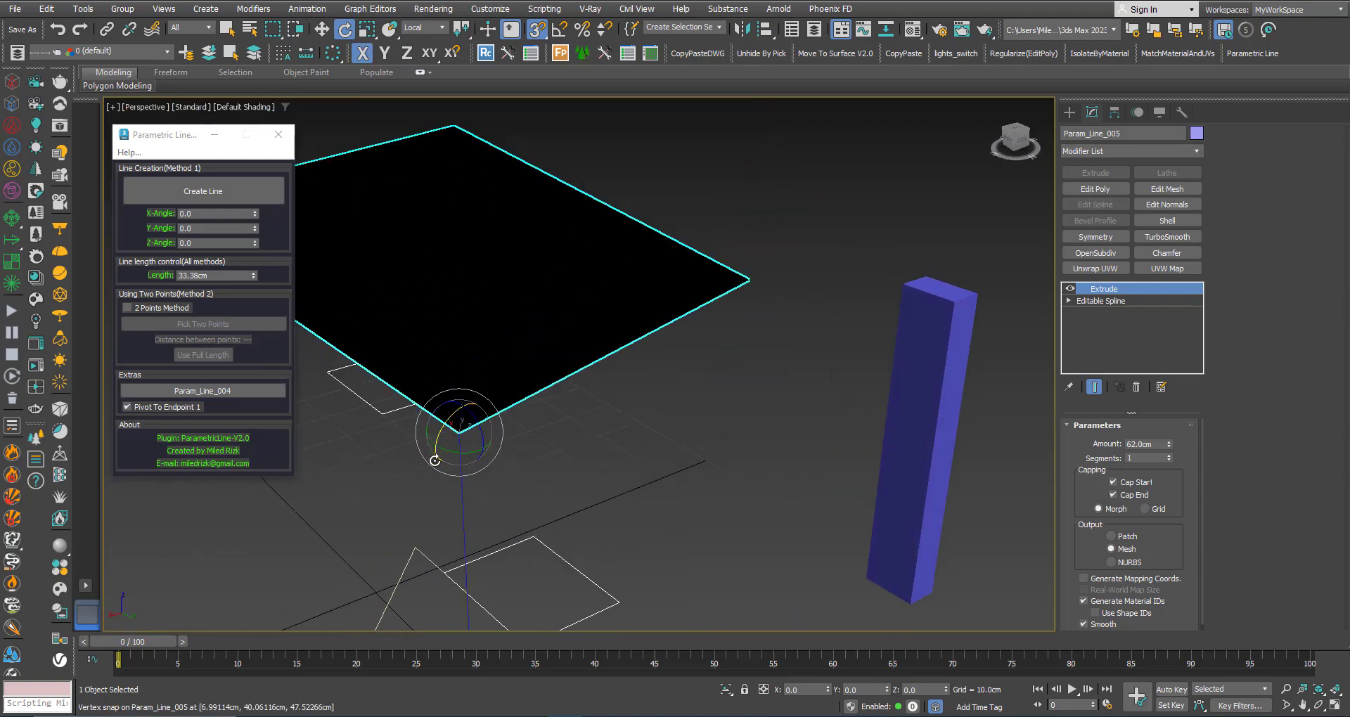
{"action": "left_click", "coordinate": [560, 30]}
{"action": "left_click_drag", "start_coordinate": [445, 411], "coordinate": [418, 476]}
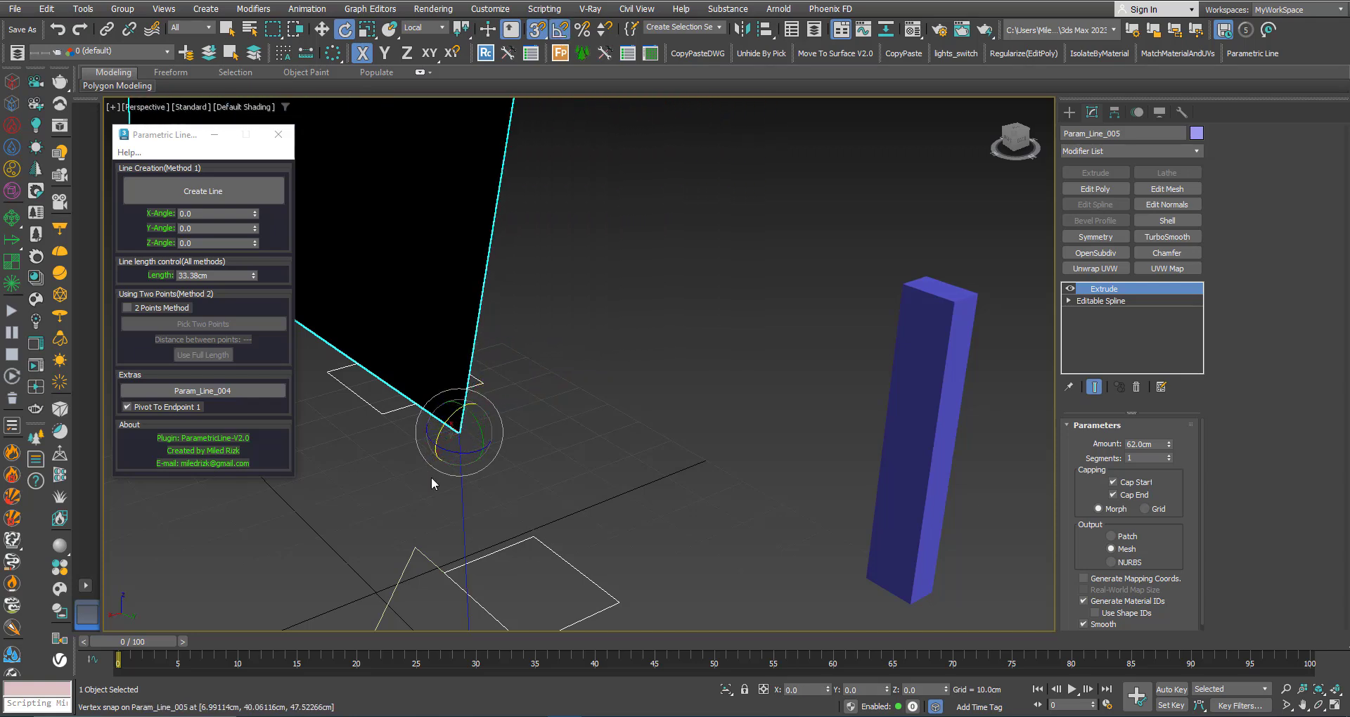
Set the extruded plane's Extrude amount to 15.5 cm and the loaded Param_Line_004's length to 36.73 cm.
{"action": "middle_click_drag", "start_coordinate": [432, 477], "coordinate": [590, 552]}
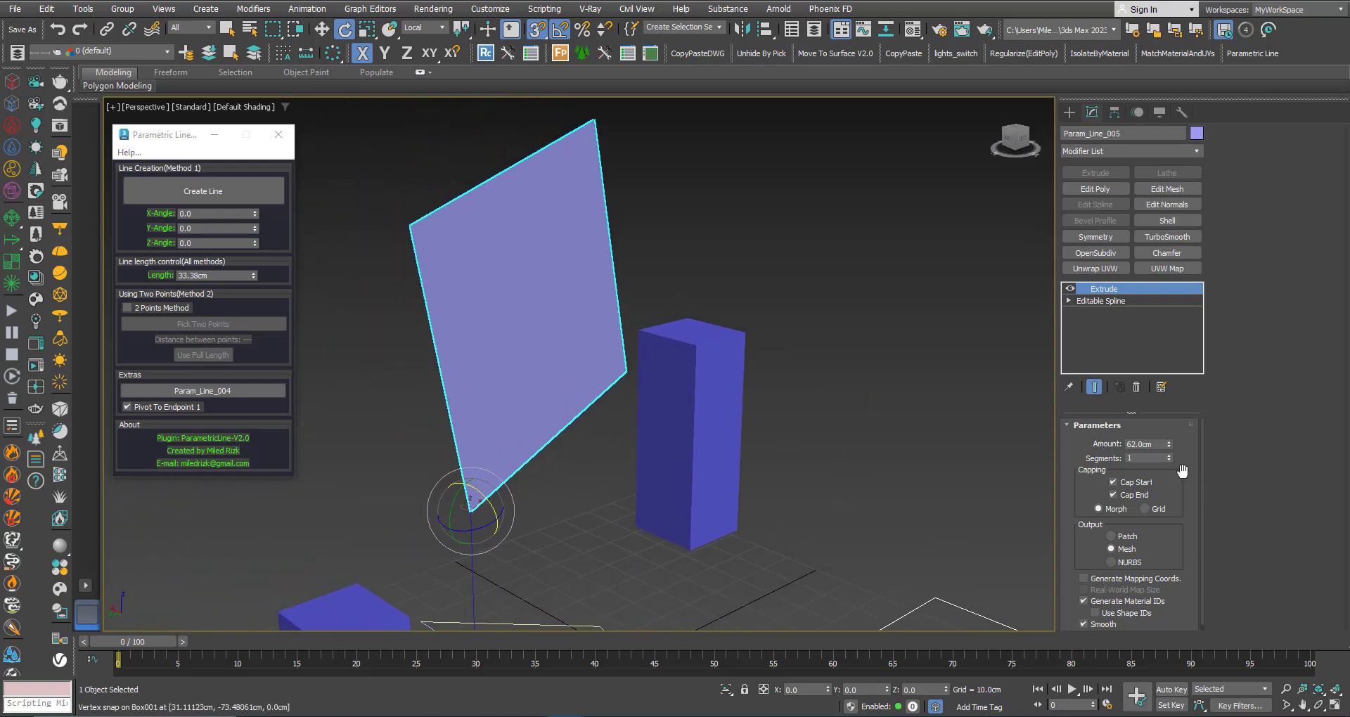
{"action": "left_click_drag", "start_coordinate": [1171, 445], "coordinate": [1157, 517]}
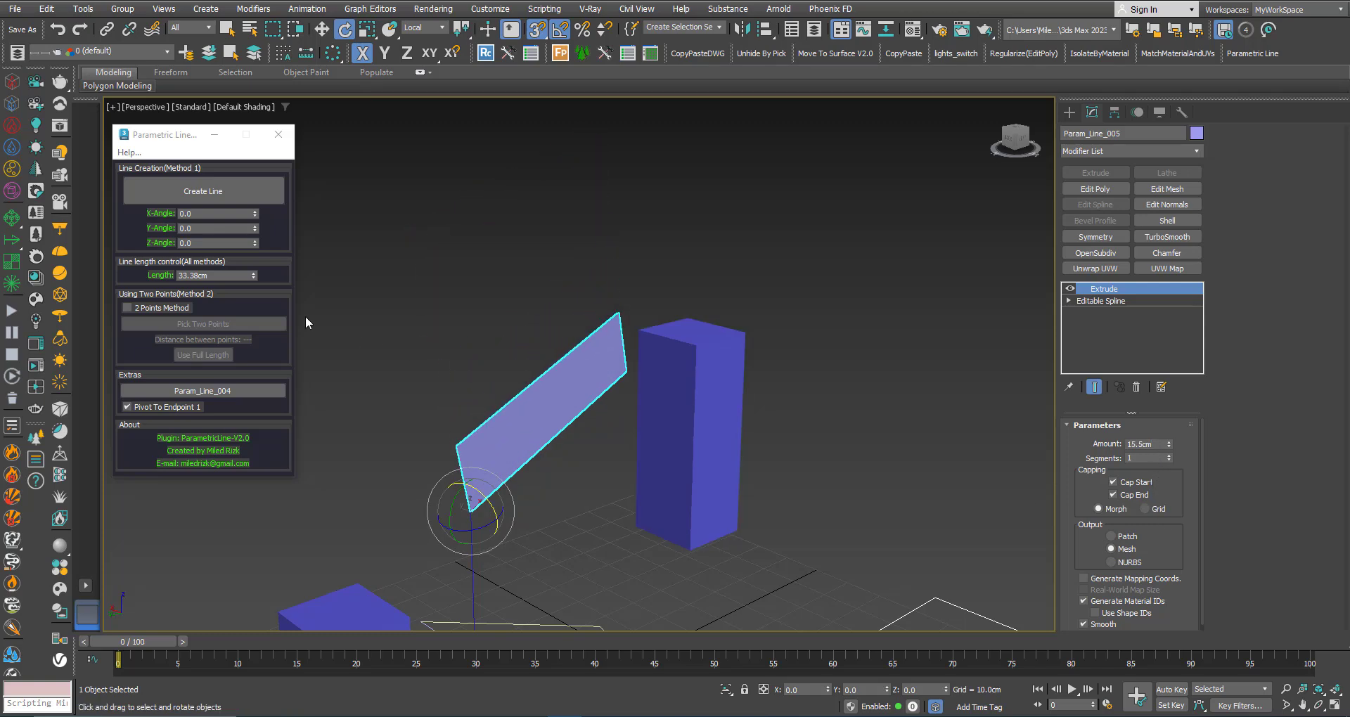
{"action": "left_click", "coordinate": [253, 274]}
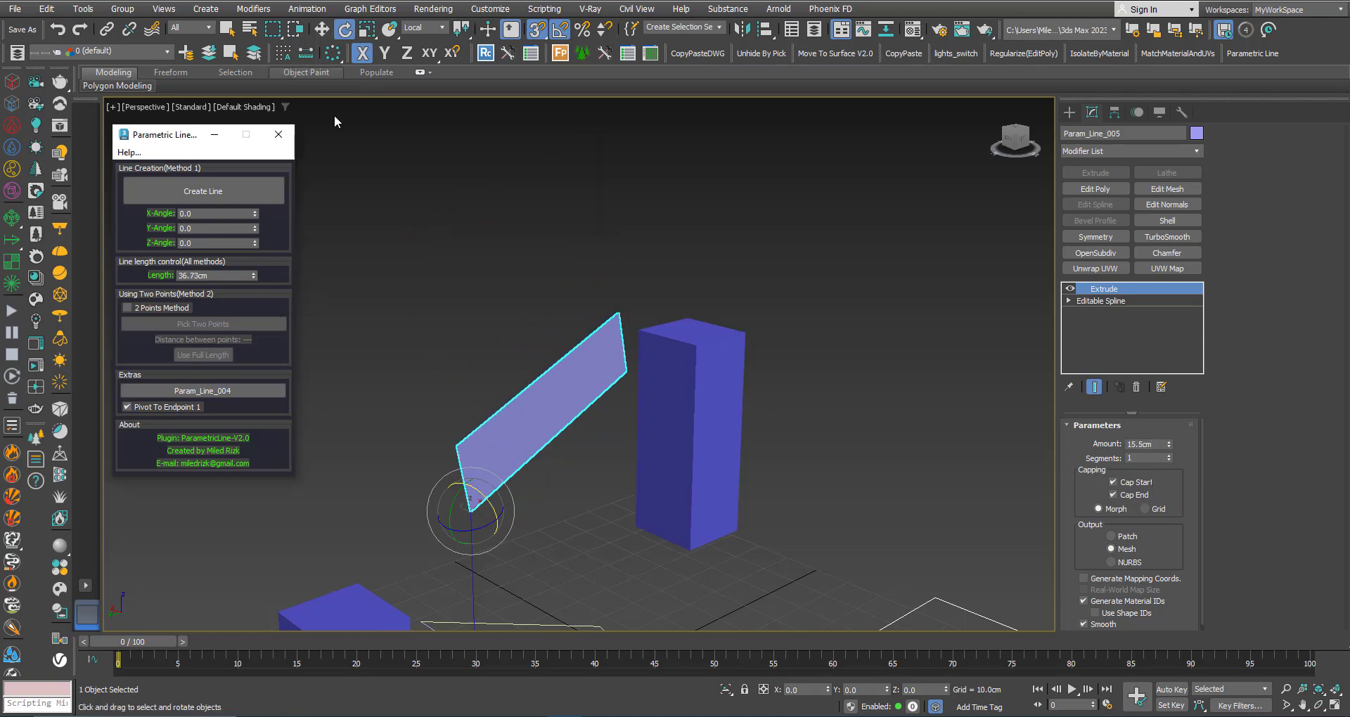
Load the extruded plane, Param_Line_005, into the plugin and set its length to about 65.54 cm.
{"action": "middle_click_drag", "start_coordinate": [470, 363], "coordinate": [597, 364], "text": "alt"}
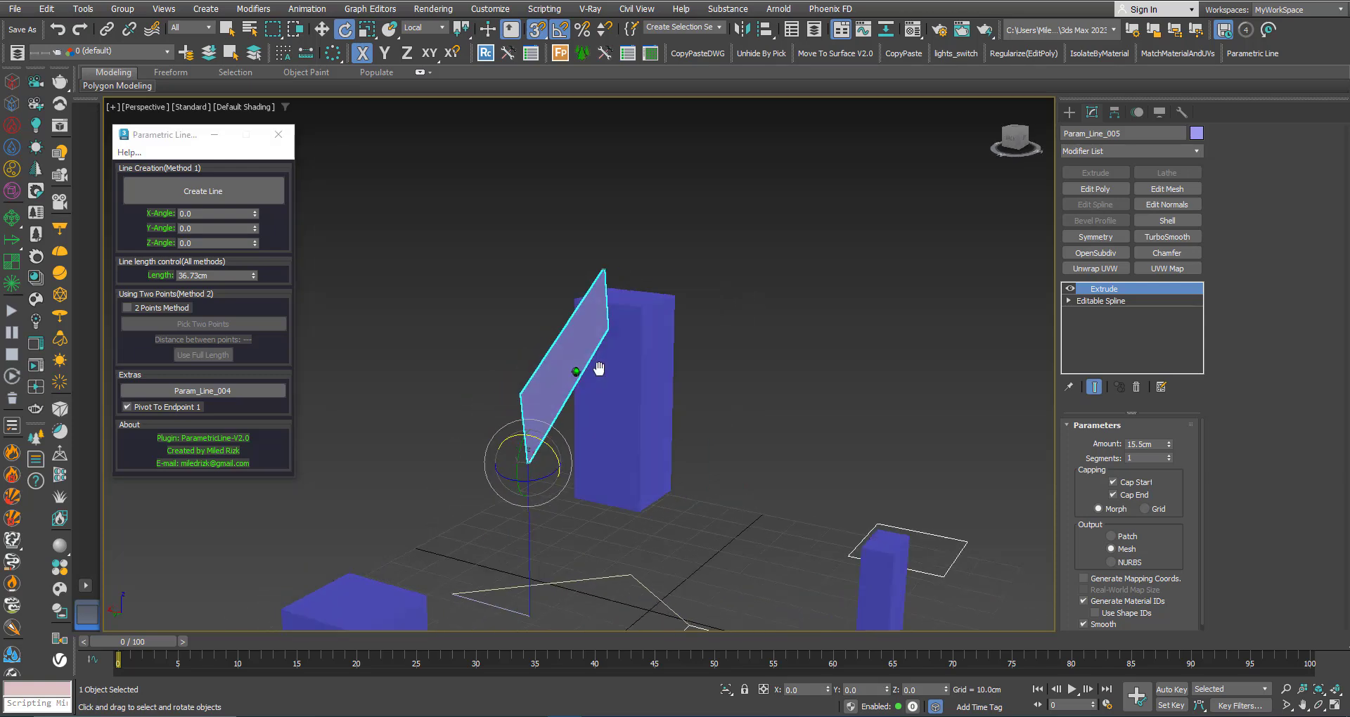
{"action": "left_click", "coordinate": [648, 527]}
{"action": "left_click", "coordinate": [541, 397]}
{"action": "middle_click_drag", "start_coordinate": [561, 420], "coordinate": [513, 366], "text": "alt"}
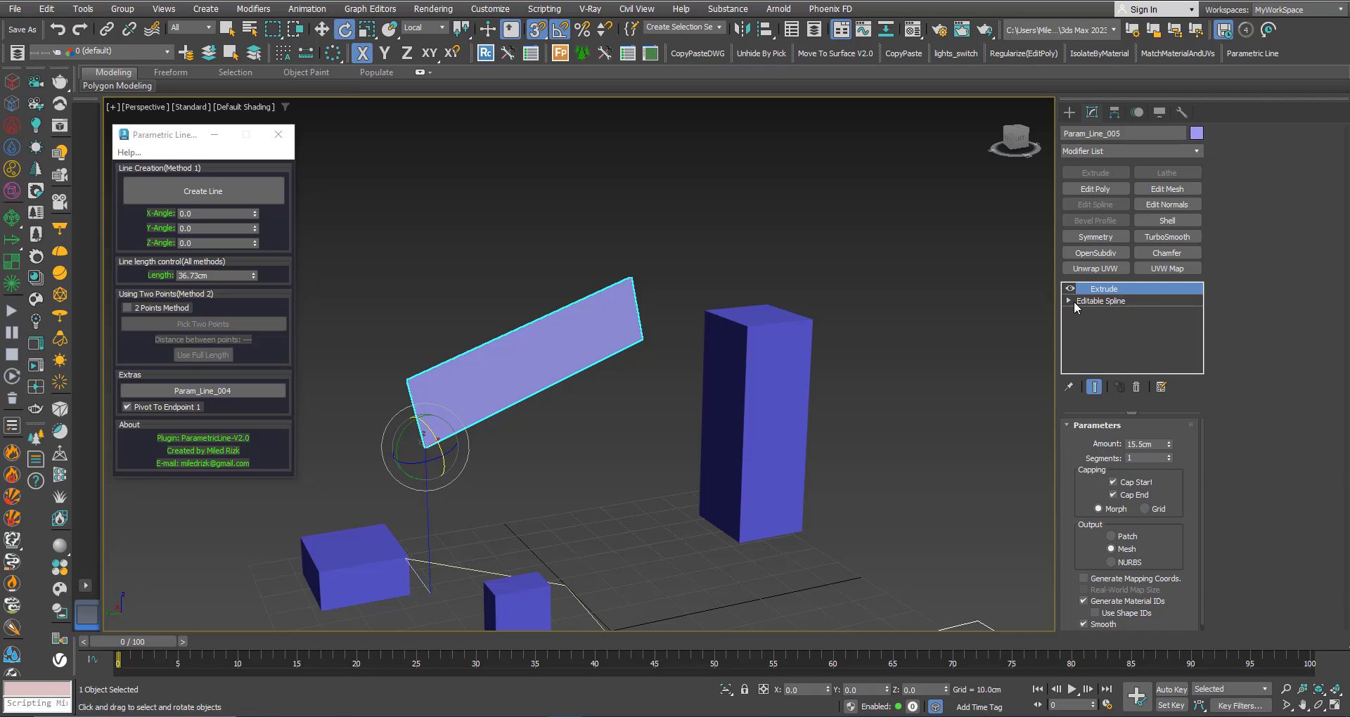
{"action": "left_click", "coordinate": [185, 389]}
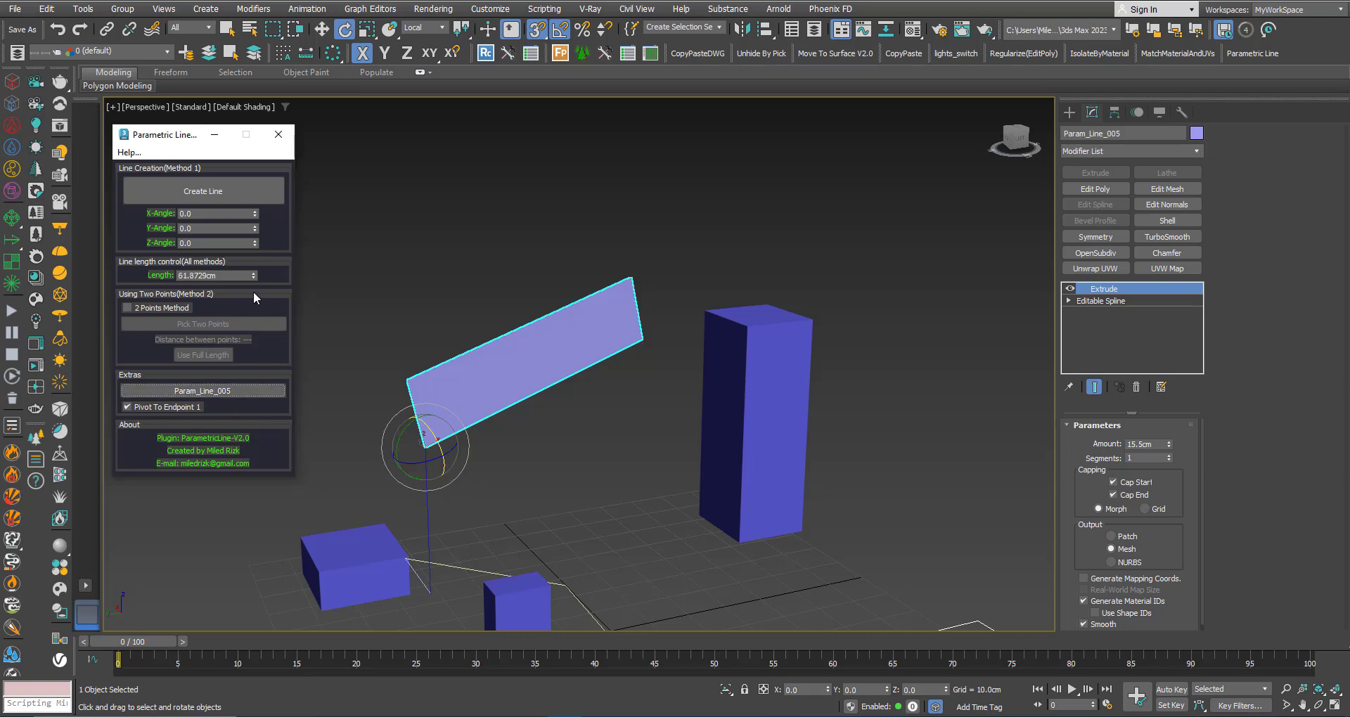
{"action": "left_click_drag", "start_coordinate": [253, 275], "coordinate": [191, 62]}
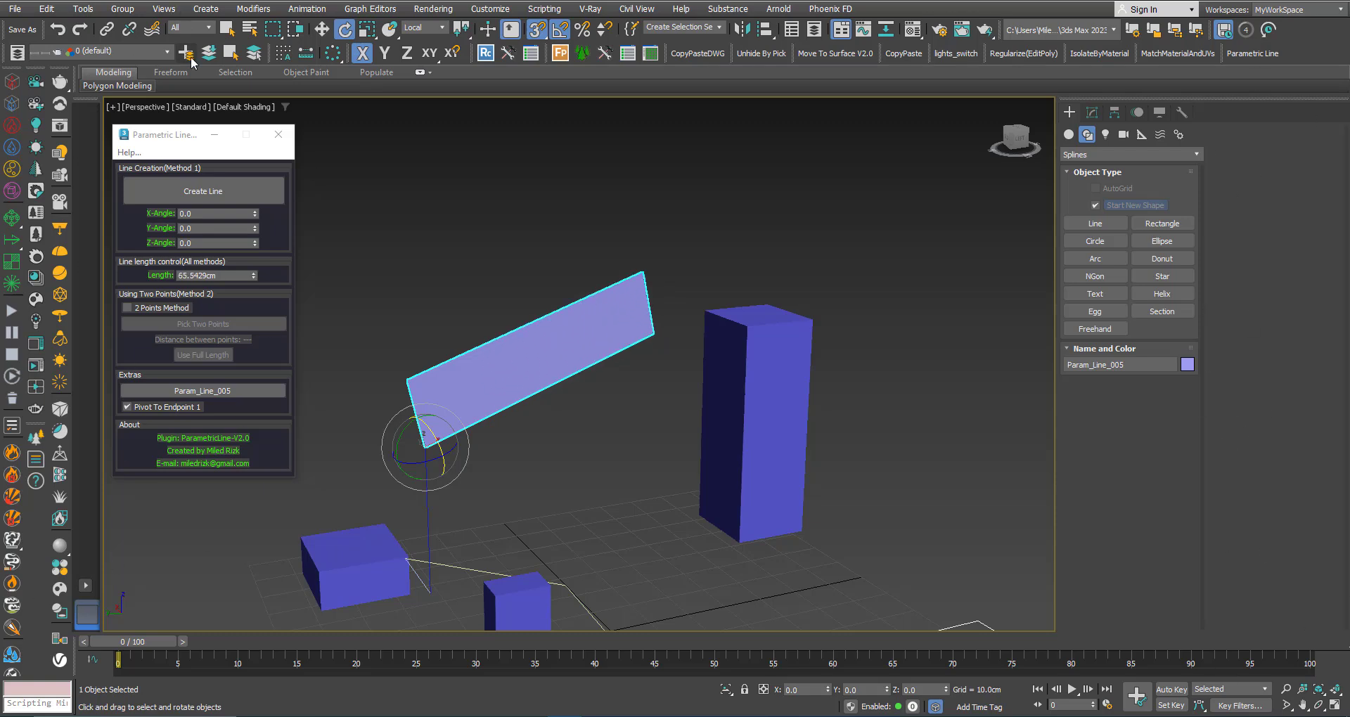
Add a Shell modifier to the extruded plane and insert an Edit Poly modifier between Extrude and Shell.
{"action": "left_click", "coordinate": [1092, 114]}
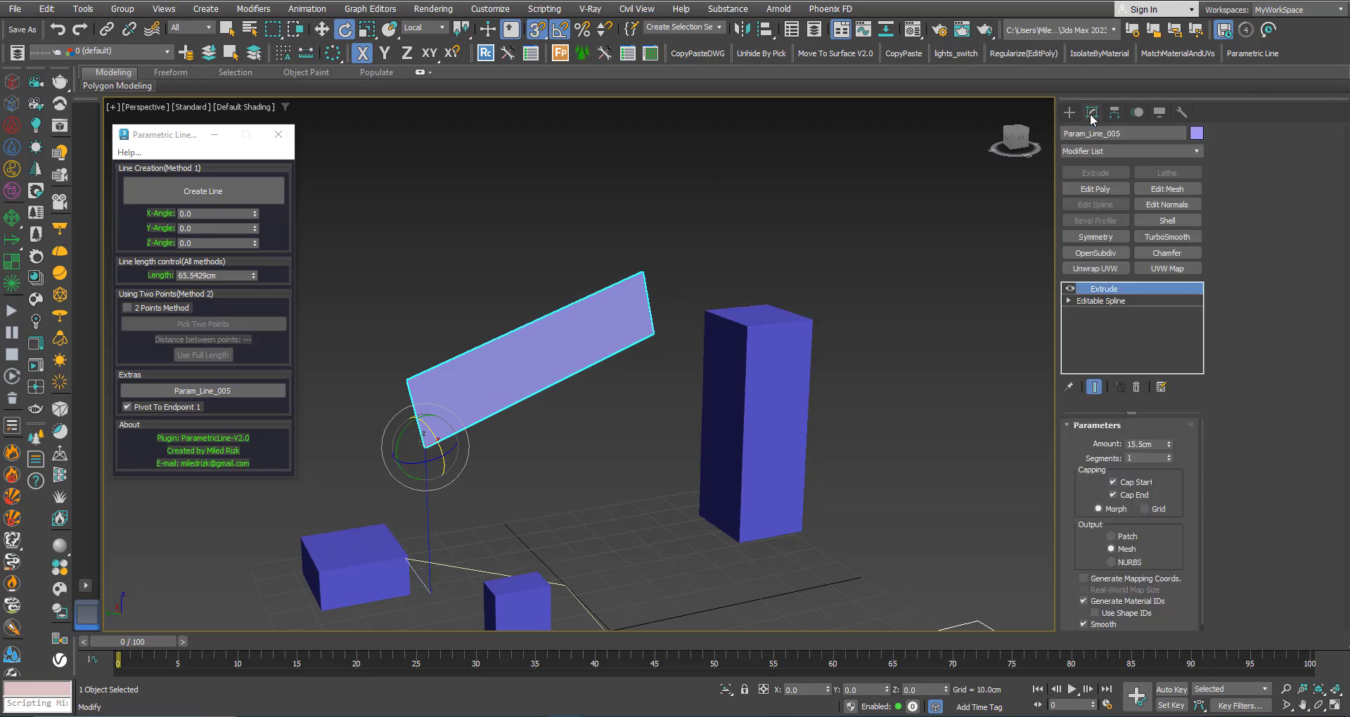
{"action": "left_click", "coordinate": [1162, 221]}
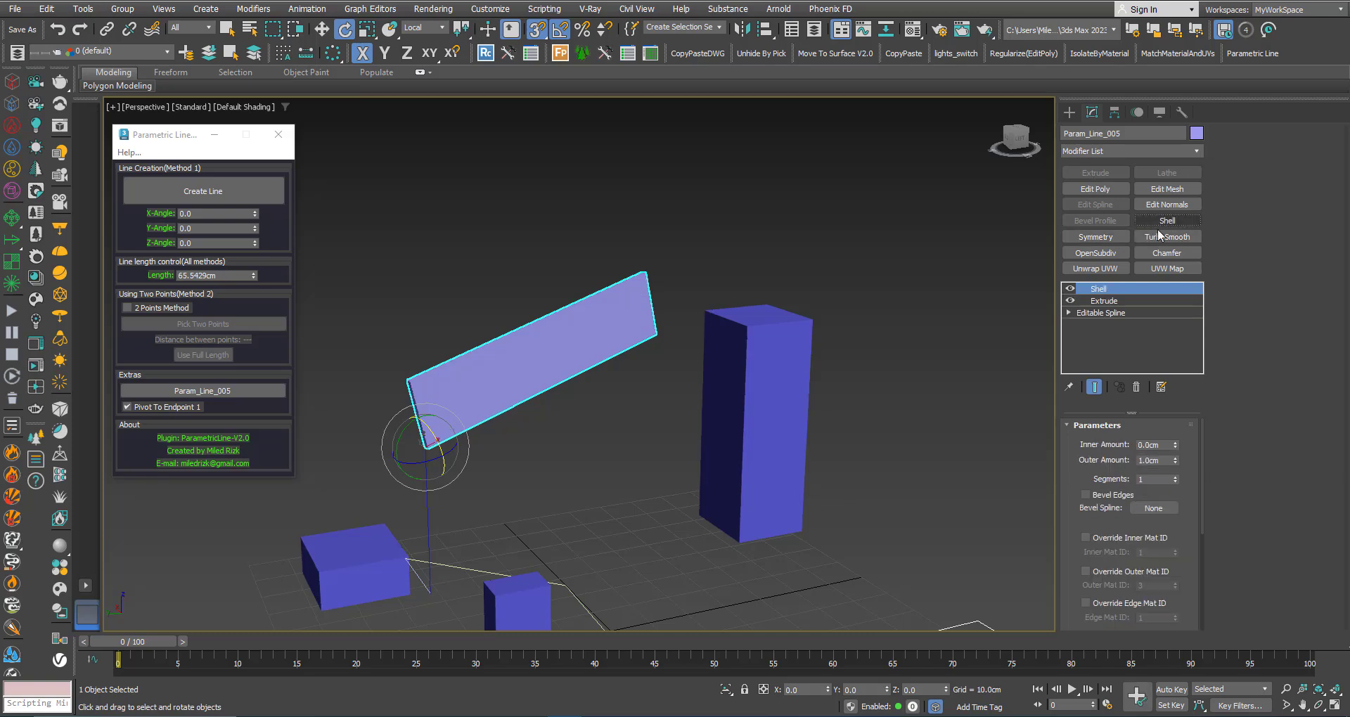
{"action": "left_click", "coordinate": [1103, 301]}
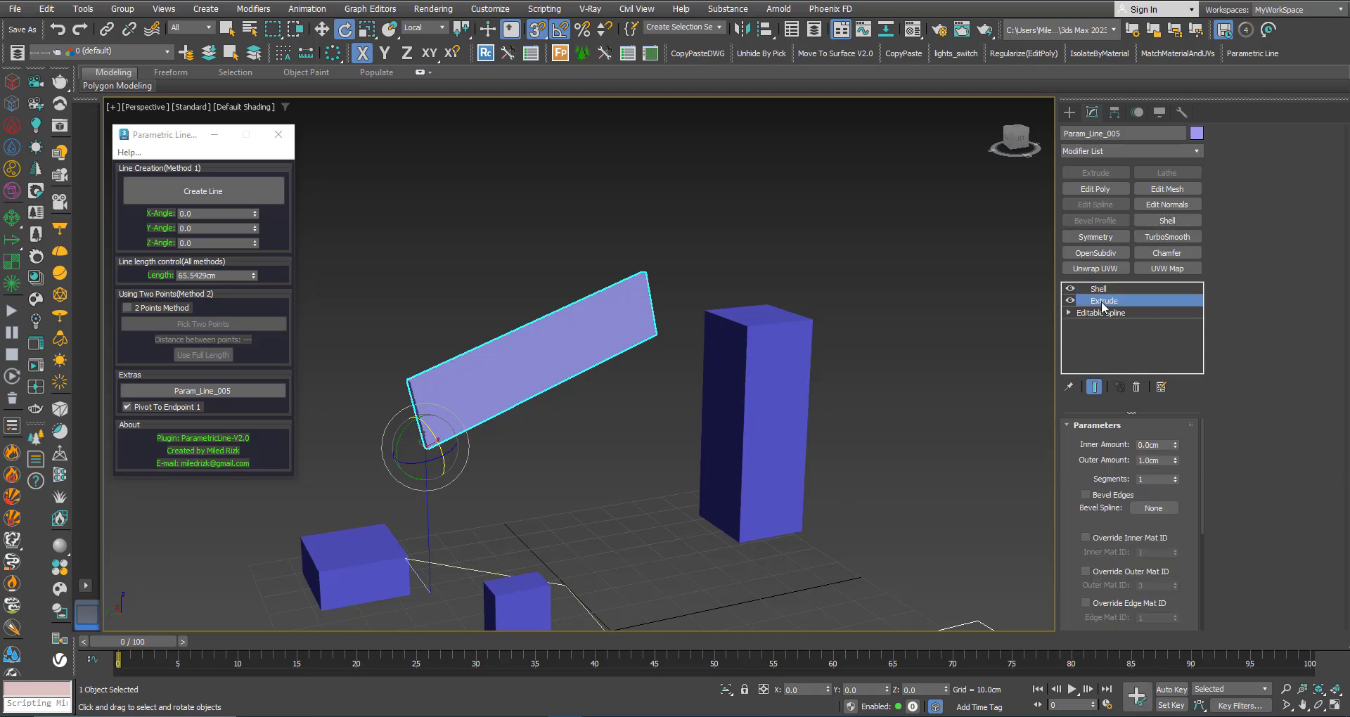
{"action": "left_click", "coordinate": [1091, 188]}
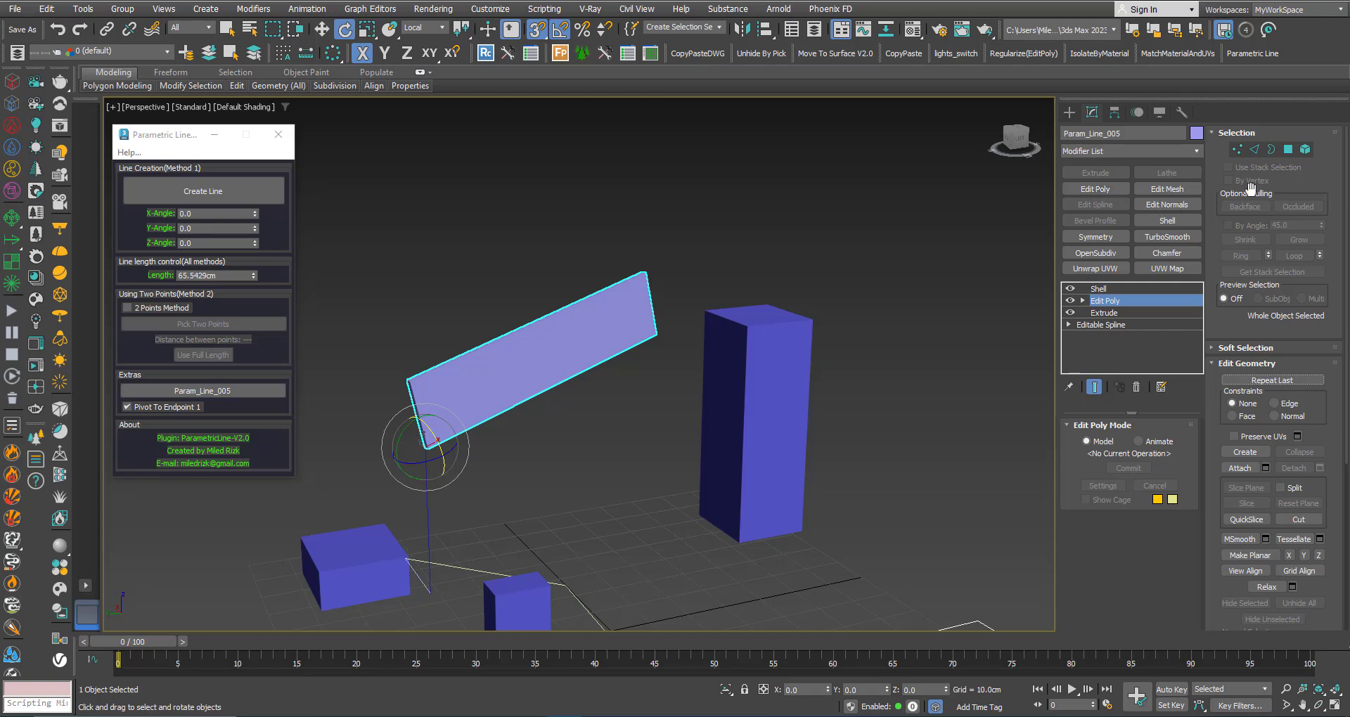
Hide the end result, select the plane's polygon in Edit Poly and inset it by about 2.7 cm.
{"action": "left_click", "coordinate": [1095, 386]}
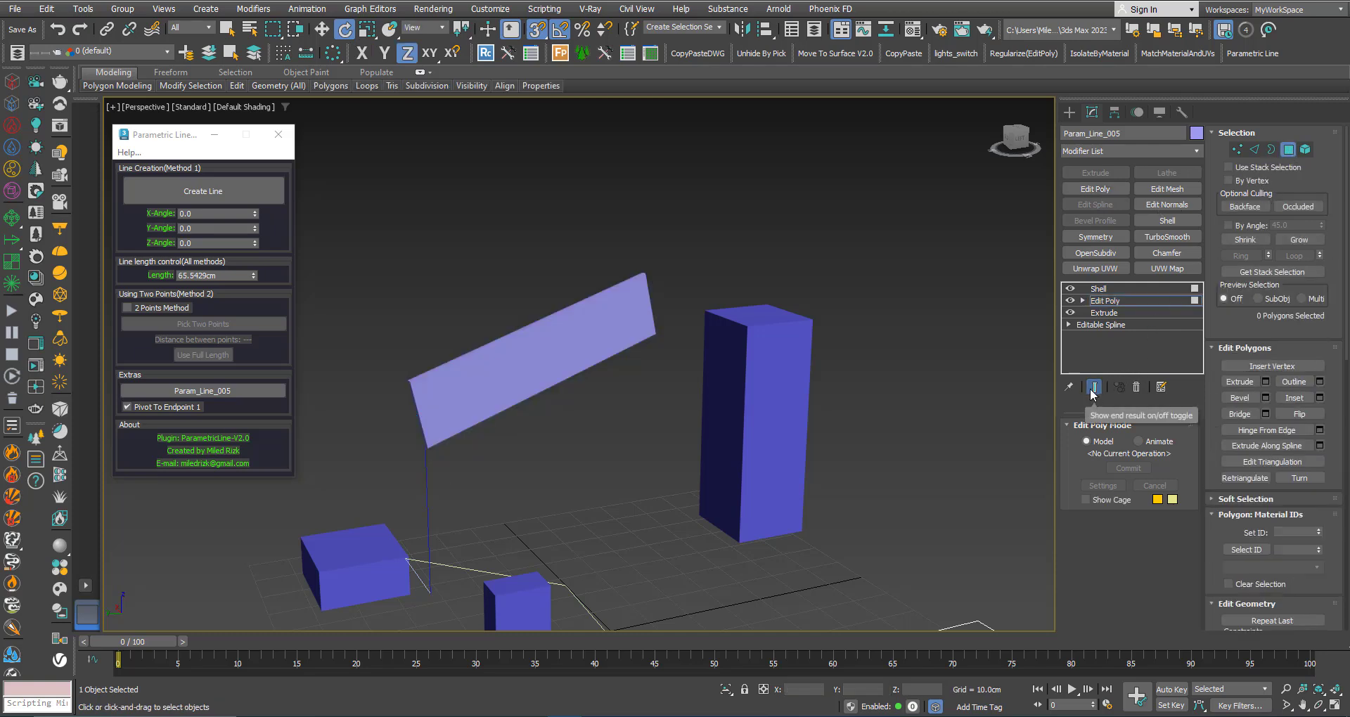
{"action": "left_click", "coordinate": [559, 360]}
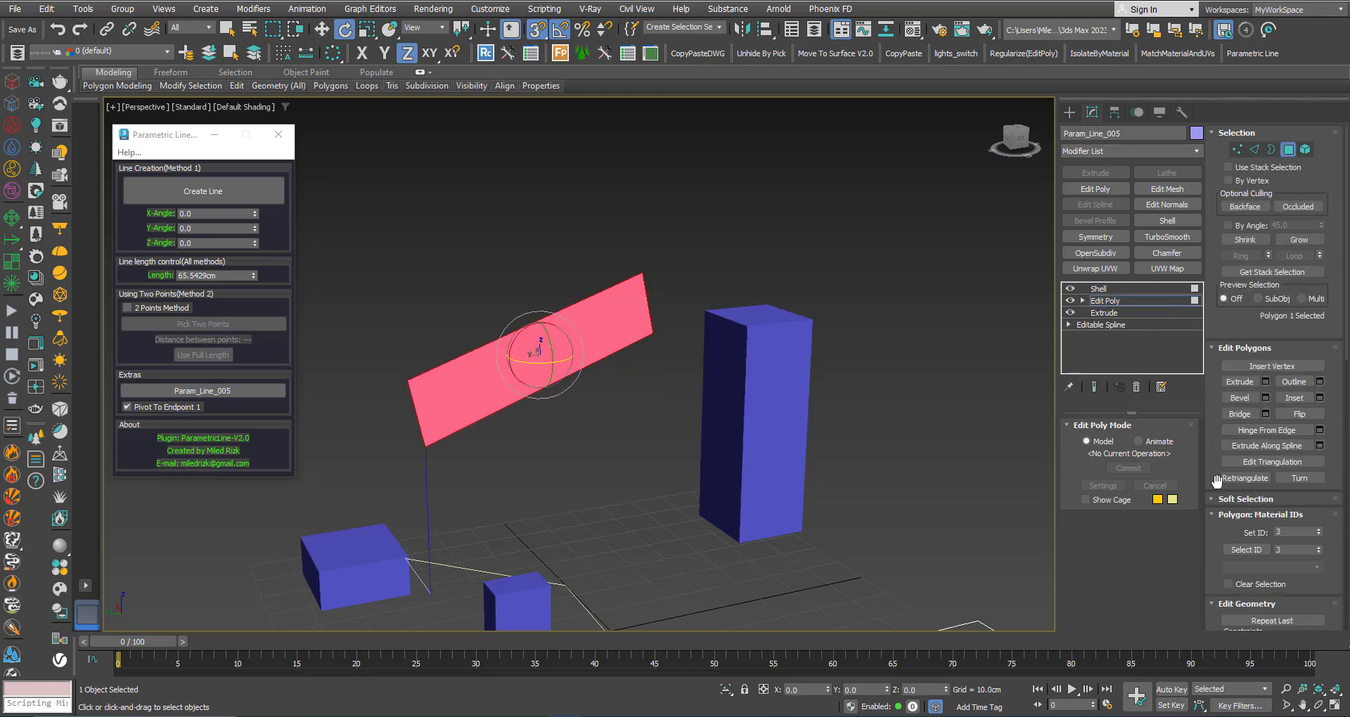
{"action": "left_click", "coordinate": [1318, 398]}
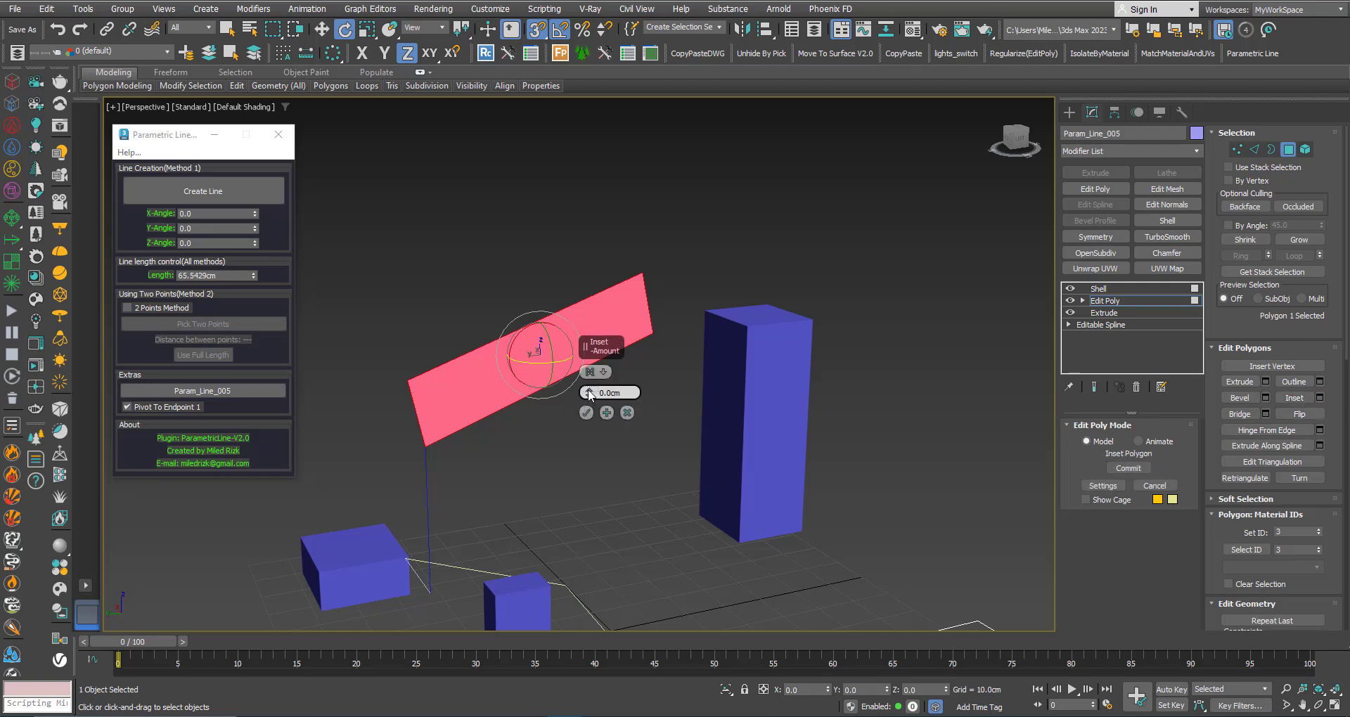
{"action": "left_click_drag", "start_coordinate": [590, 393], "coordinate": [589, 372]}
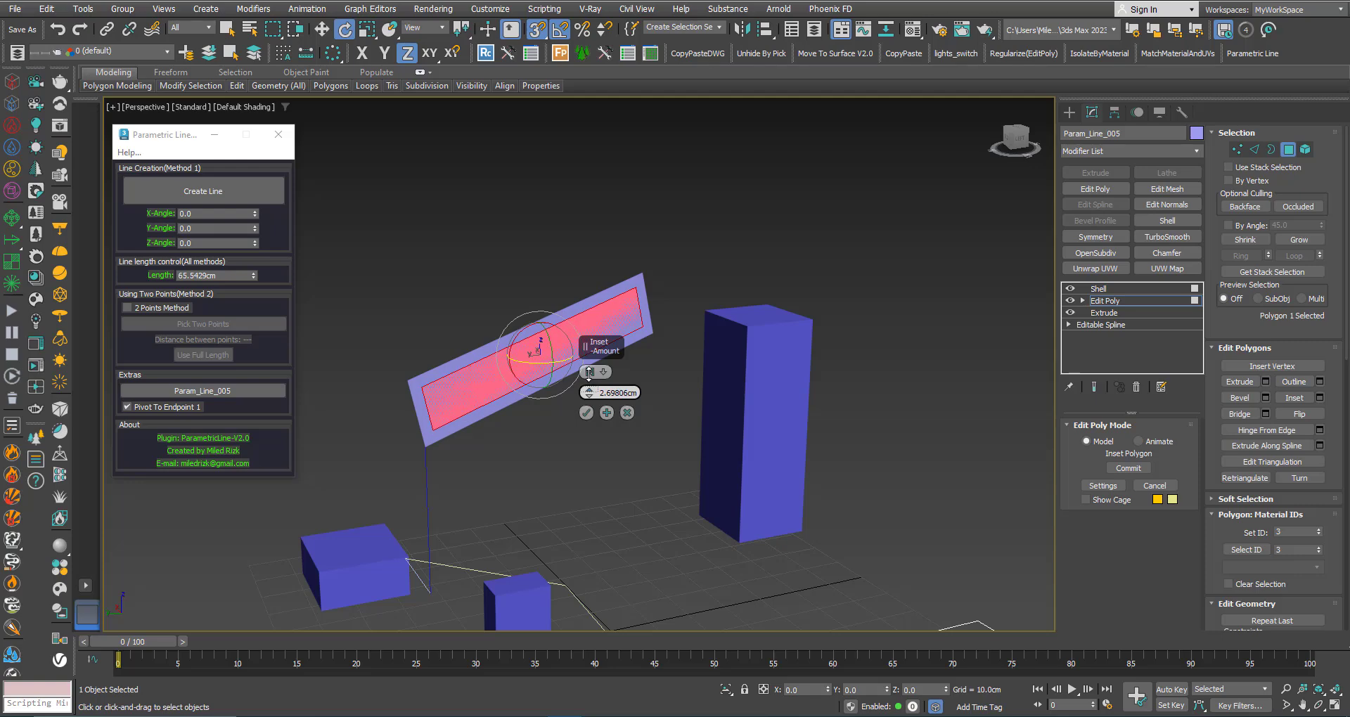
{"action": "left_click", "coordinate": [586, 414]}
{"action": "middle_click_drag", "start_coordinate": [562, 404], "coordinate": [576, 423]}
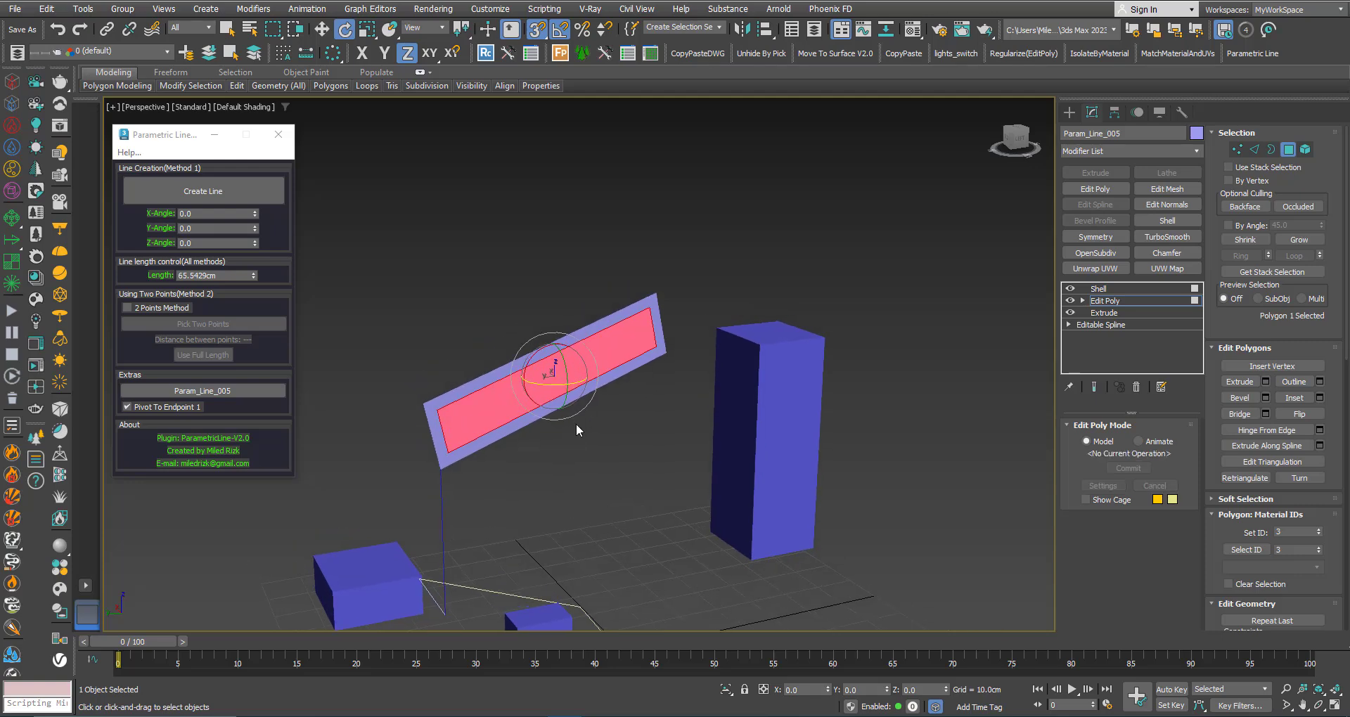
Delete the inset polygon to leave an open frame and return to the Shell modifier.
{"action": "key", "text": "Delete"}
{"action": "left_click", "coordinate": [1087, 291]}
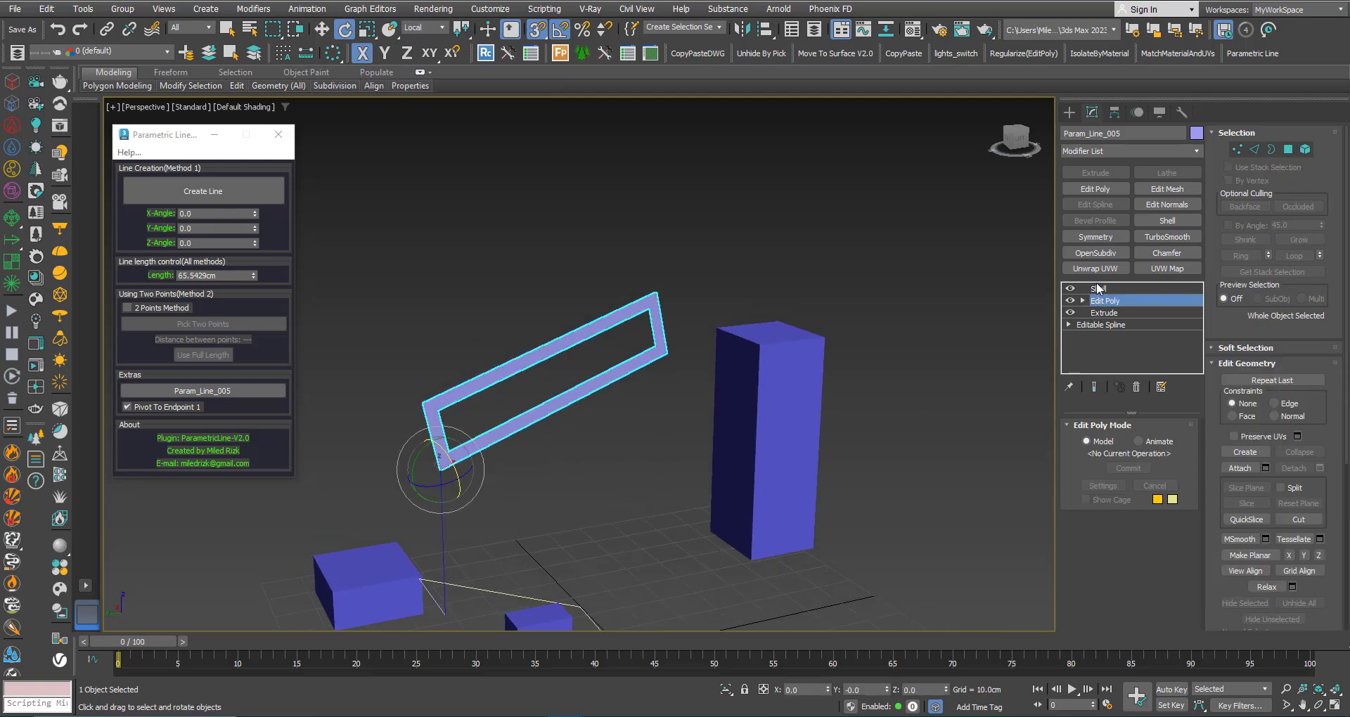
{"action": "mouse_move", "coordinate": [568, 376]}
{"action": "middle_mouse_down"}
{"action": "mouse_move", "coordinate": [627, 359]}
{"action": "mouse_move", "coordinate": [581, 368]}
{"action": "middle_mouse_up"}
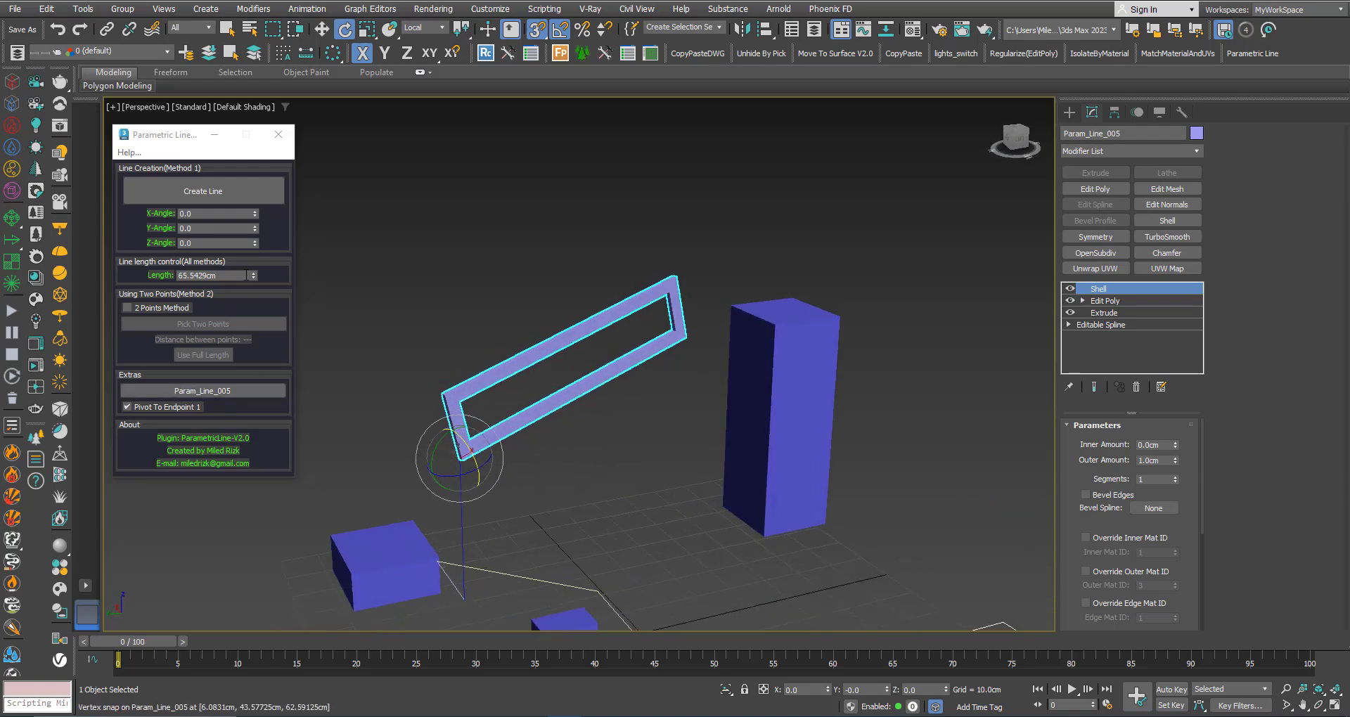
Set the shelled frame's parametric length to about 67.77 cm.
{"action": "left_click_drag", "start_coordinate": [254, 275], "coordinate": [739, 82]}
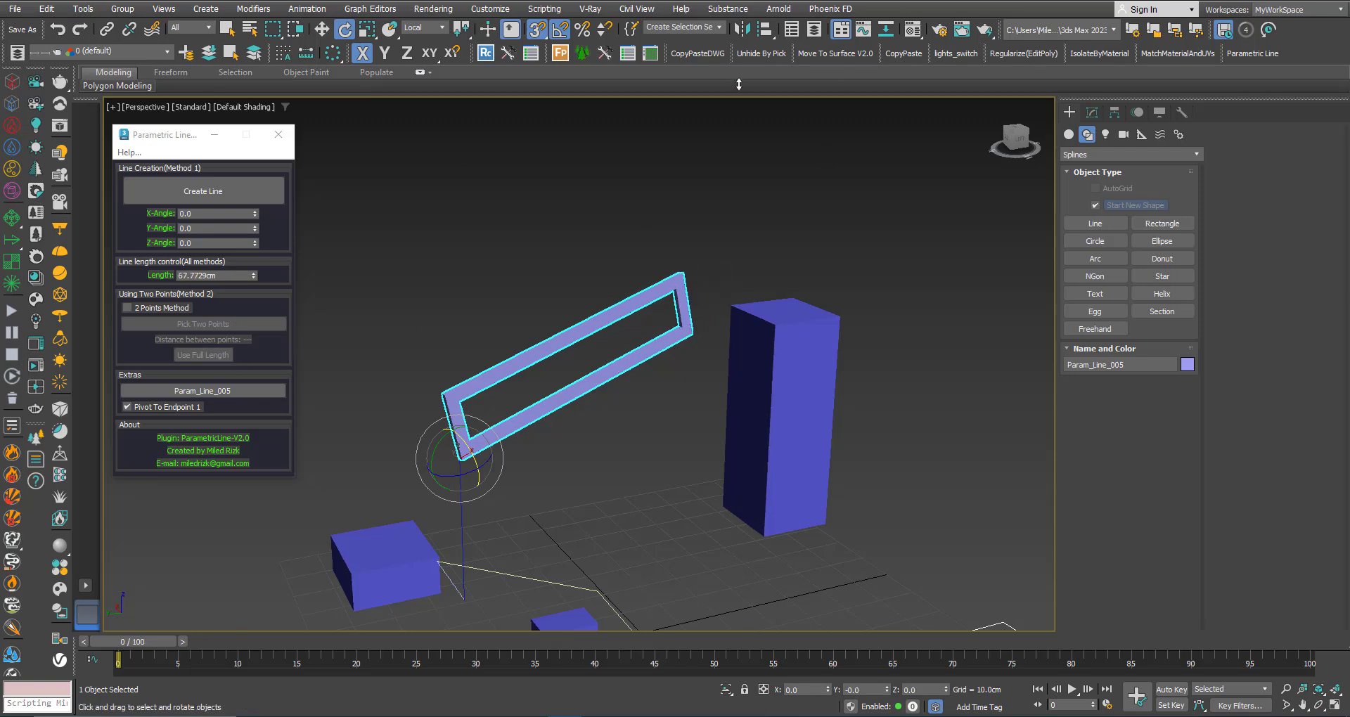
{"action": "middle_click_drag", "start_coordinate": [636, 484], "coordinate": [759, 450]}
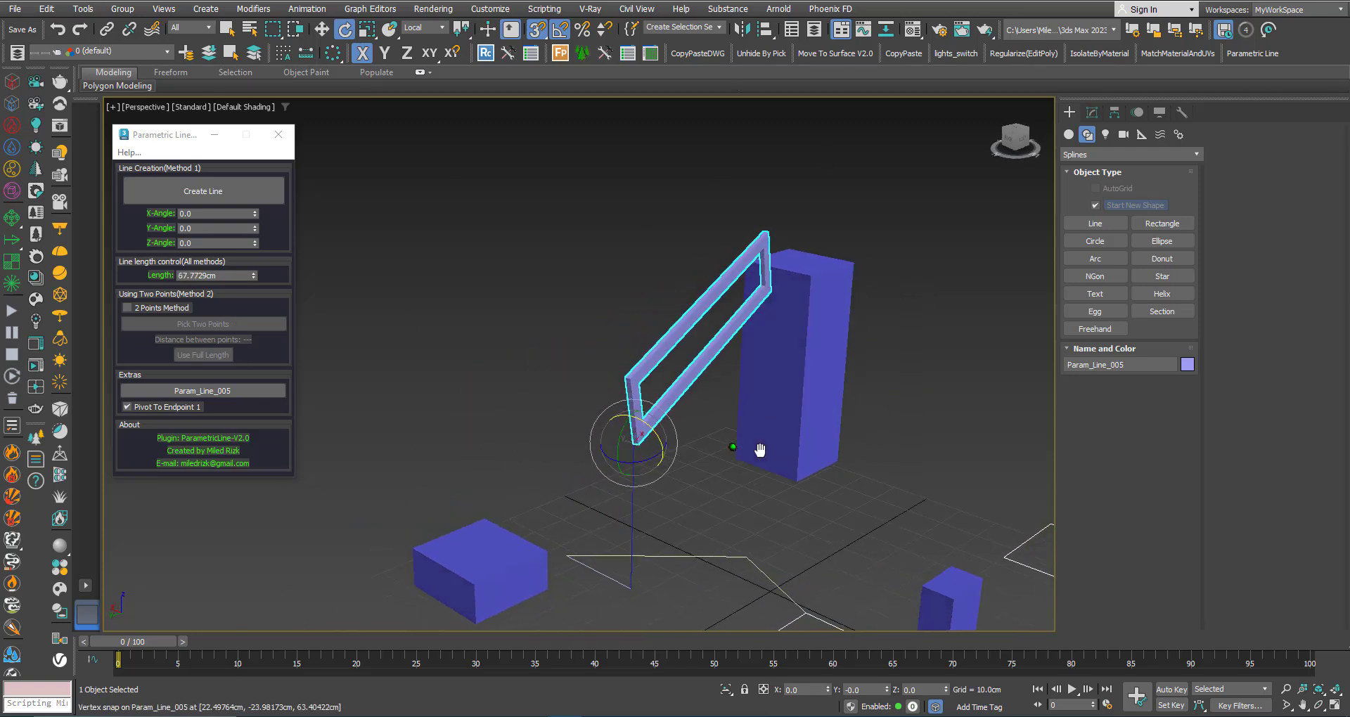
Turn off 3D snapping and clone the frame along its local Y axis as three instances.
{"action": "key", "text": "w"}
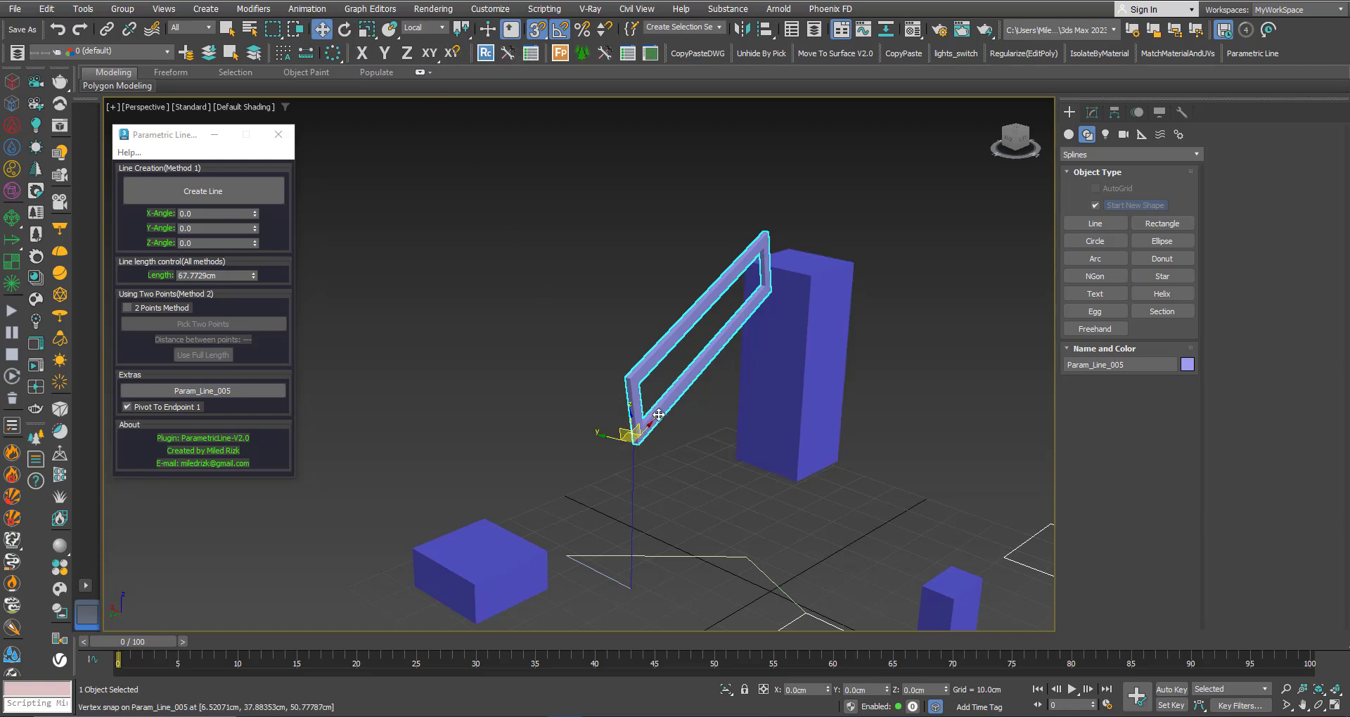
{"action": "middle_click_drag", "start_coordinate": [642, 427], "coordinate": [684, 356], "text": "alt"}
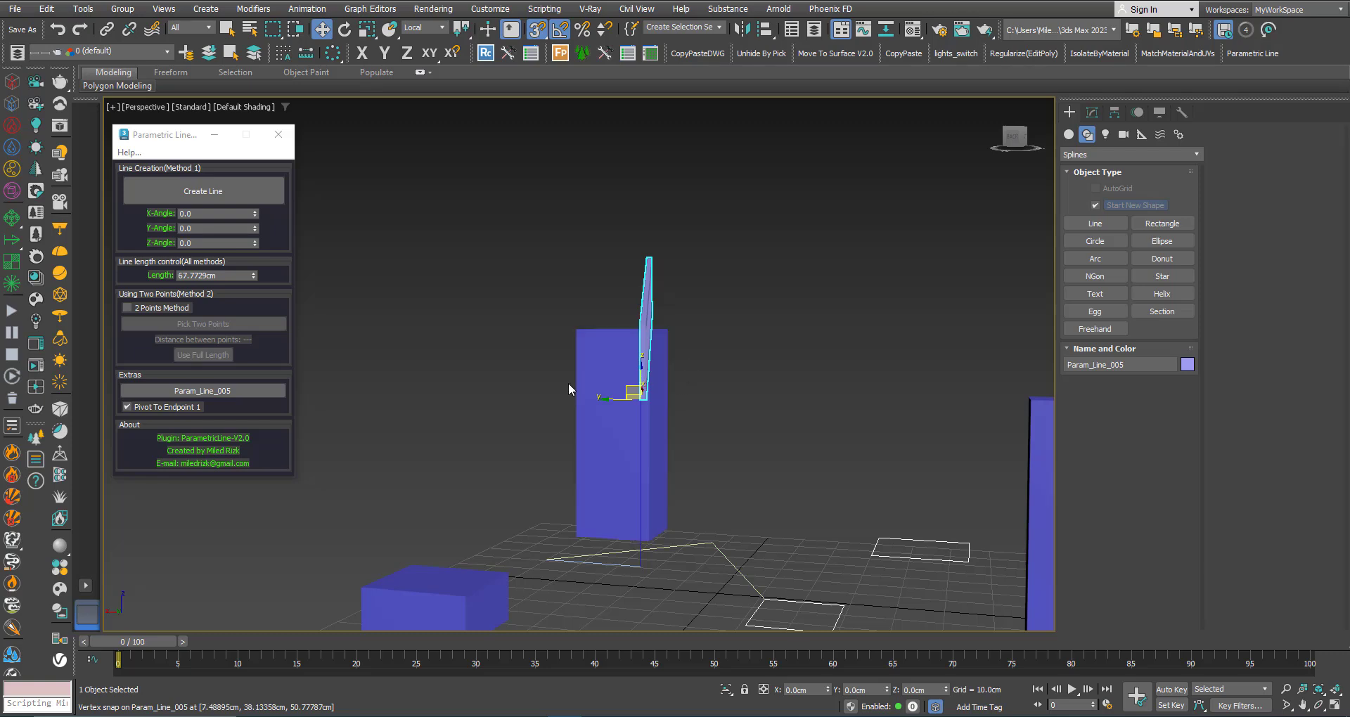
{"action": "middle_click_drag", "start_coordinate": [568, 388], "coordinate": [677, 411], "text": "alt"}
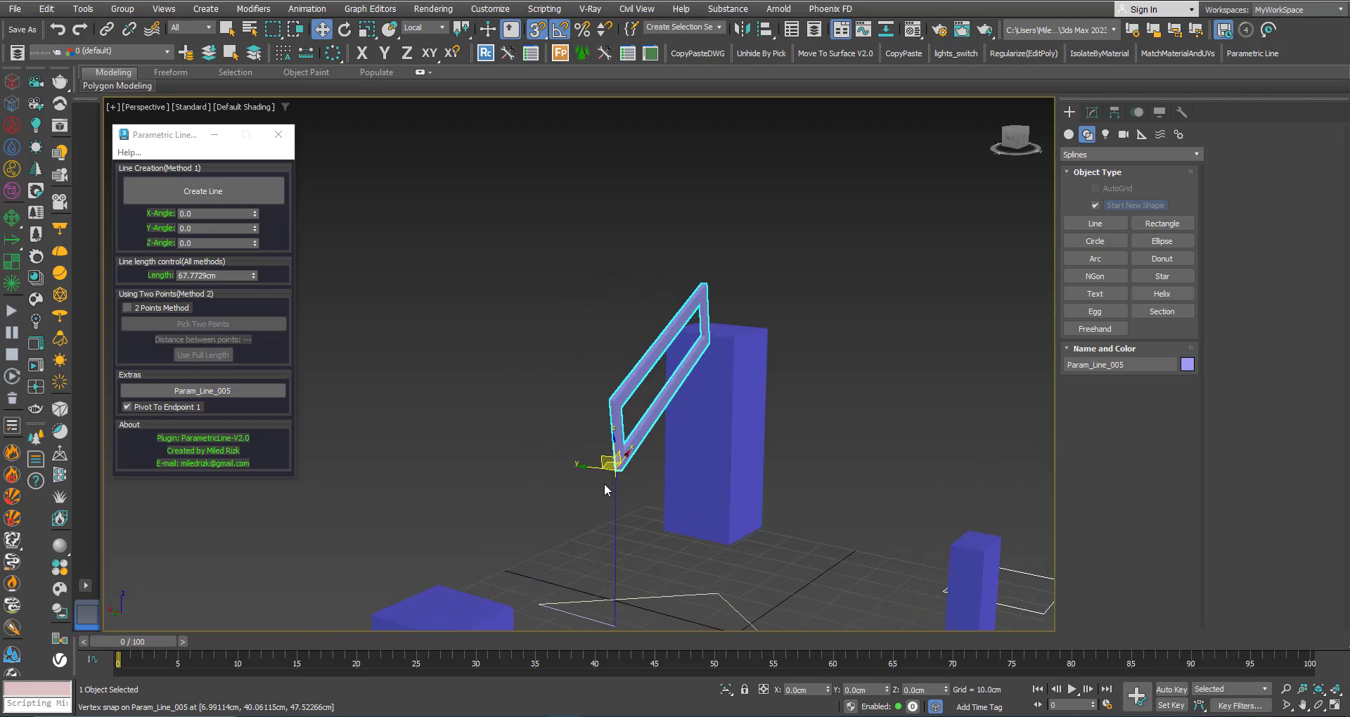
{"action": "left_click", "coordinate": [537, 28]}
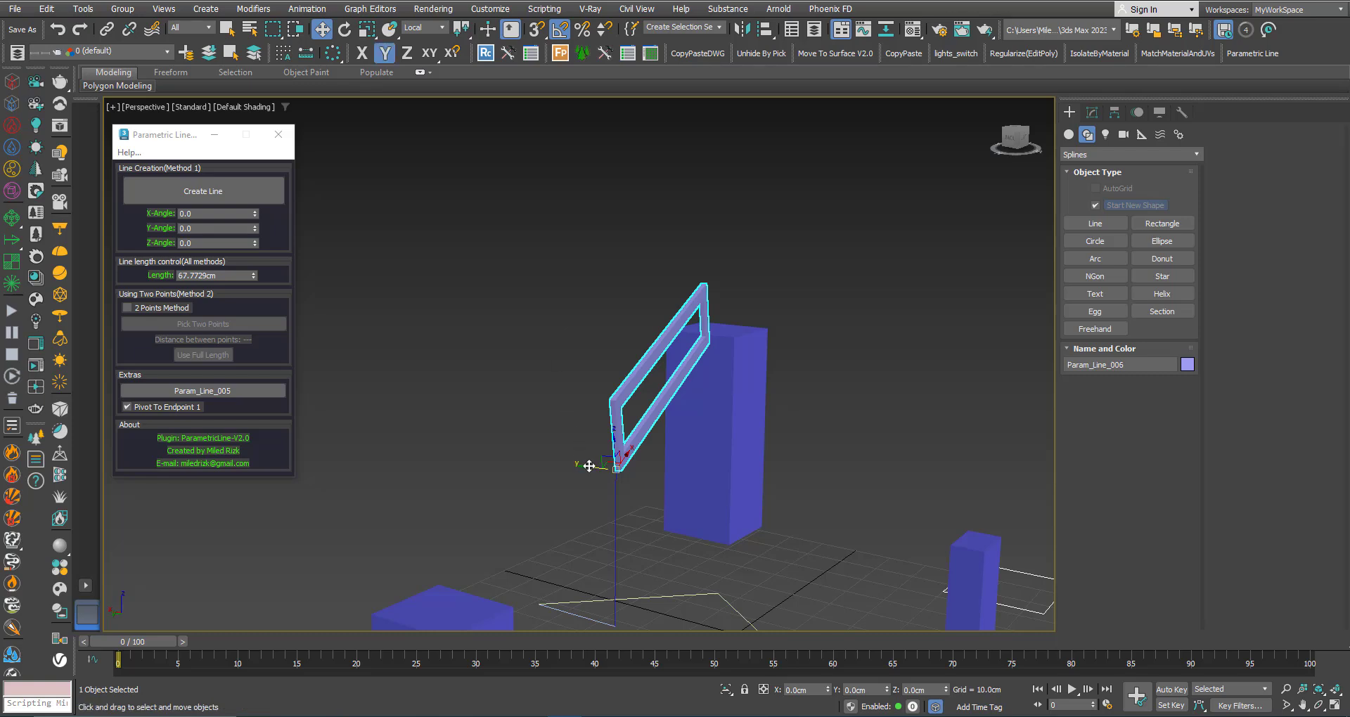
{"action": "left_click_drag", "start_coordinate": [589, 466], "coordinate": [510, 452], "text": "shift"}
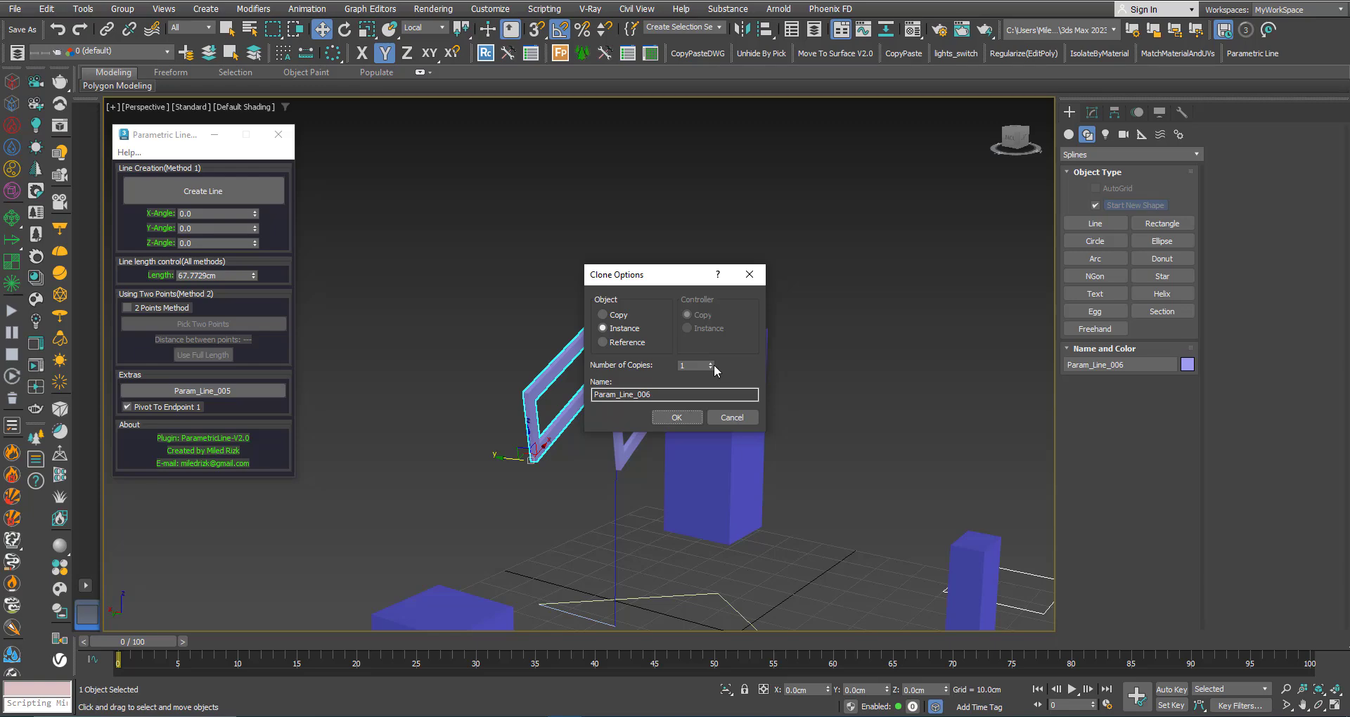
{"action": "left_click", "coordinate": [694, 416]}
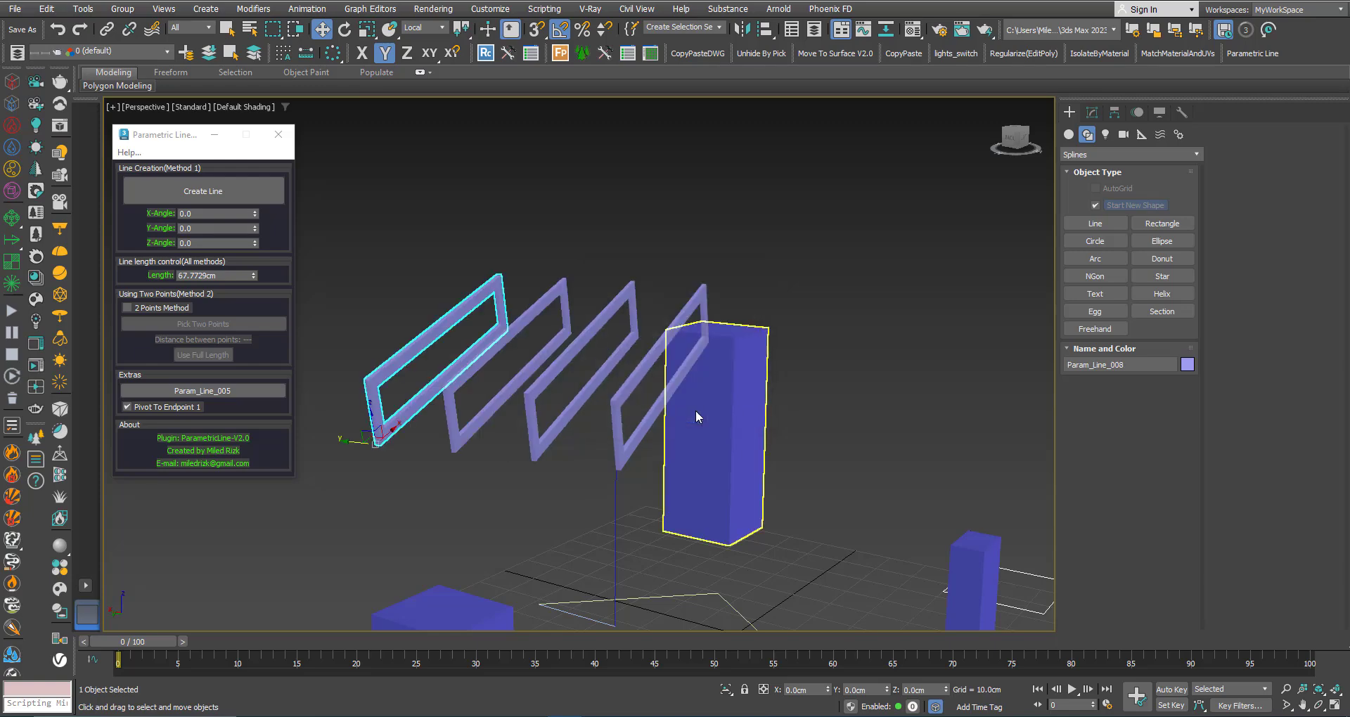
Clone the original frame, Param_Line_005, upward along its local Z axis as three instances.
{"action": "middle_click_drag", "start_coordinate": [607, 422], "coordinate": [525, 435], "text": "alt"}
{"action": "left_click", "coordinate": [615, 426]}
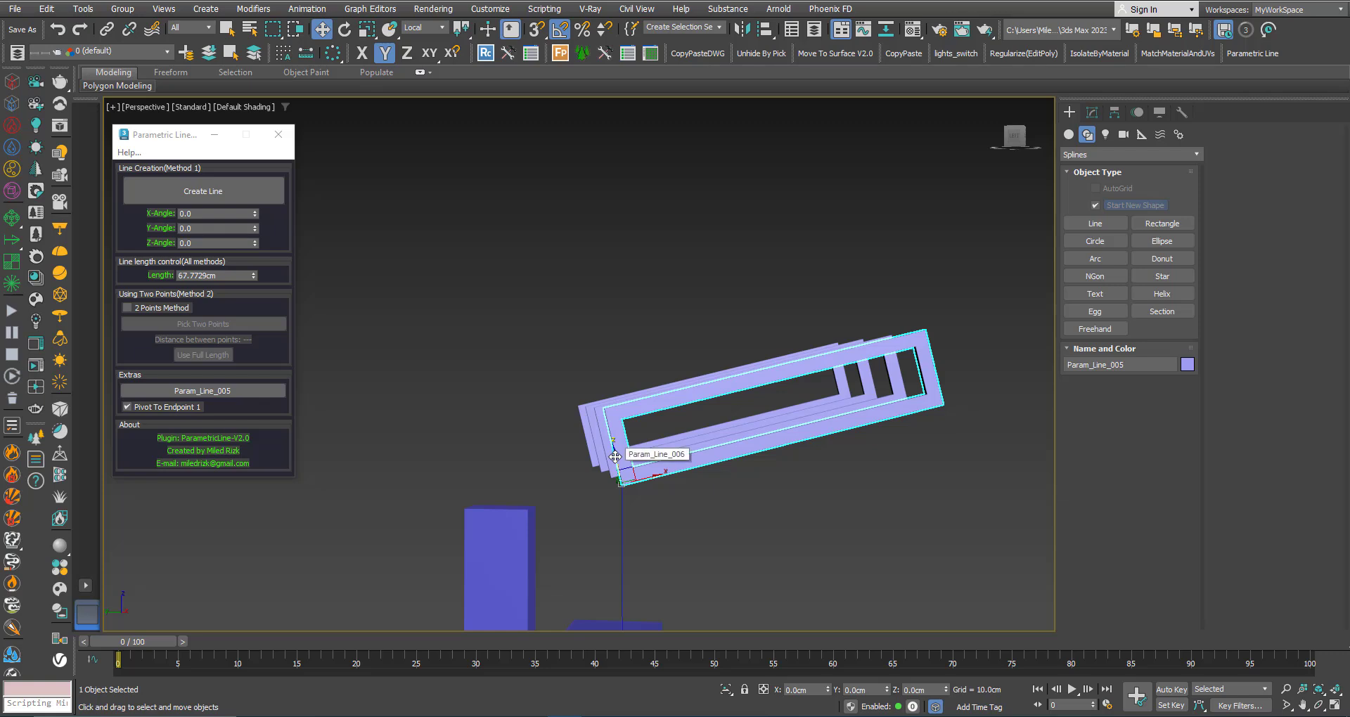
{"action": "left_click_drag", "start_coordinate": [615, 457], "coordinate": [581, 351], "text": "shift"}
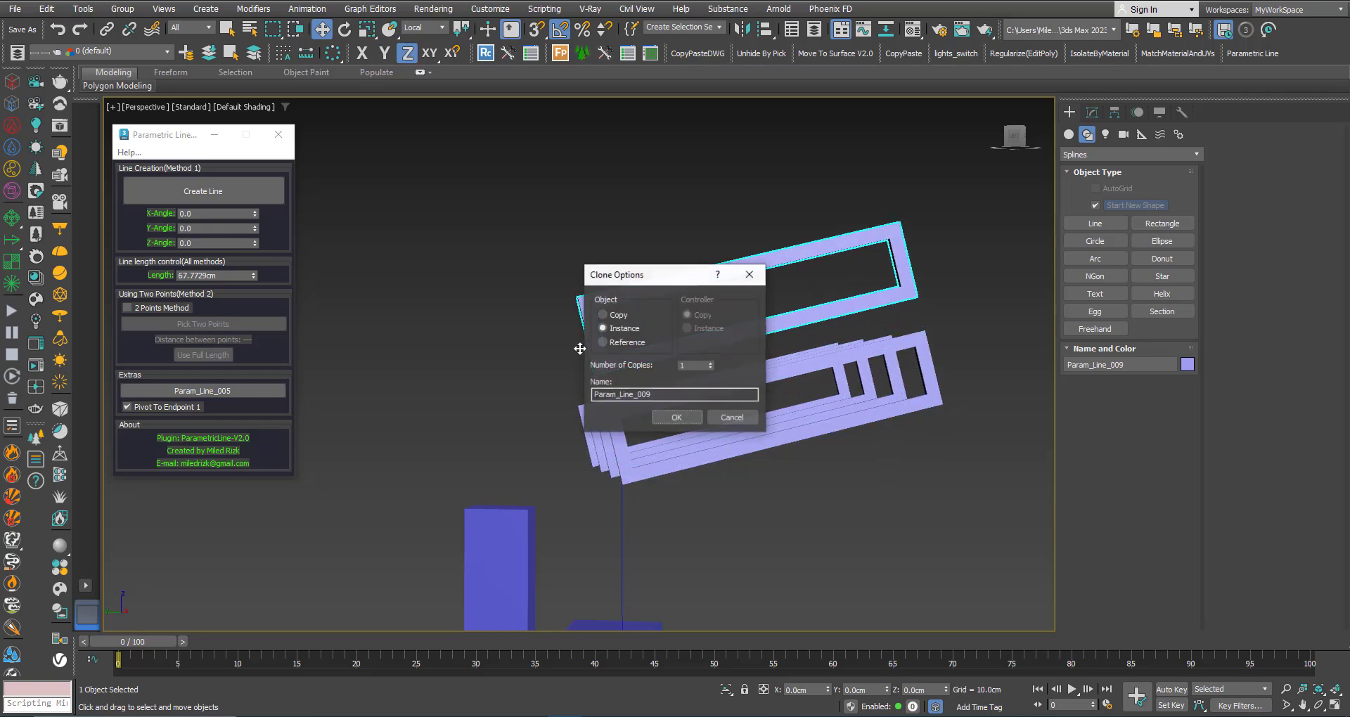
{"action": "left_click", "coordinate": [712, 363]}
{"action": "left_click", "coordinate": [677, 417]}
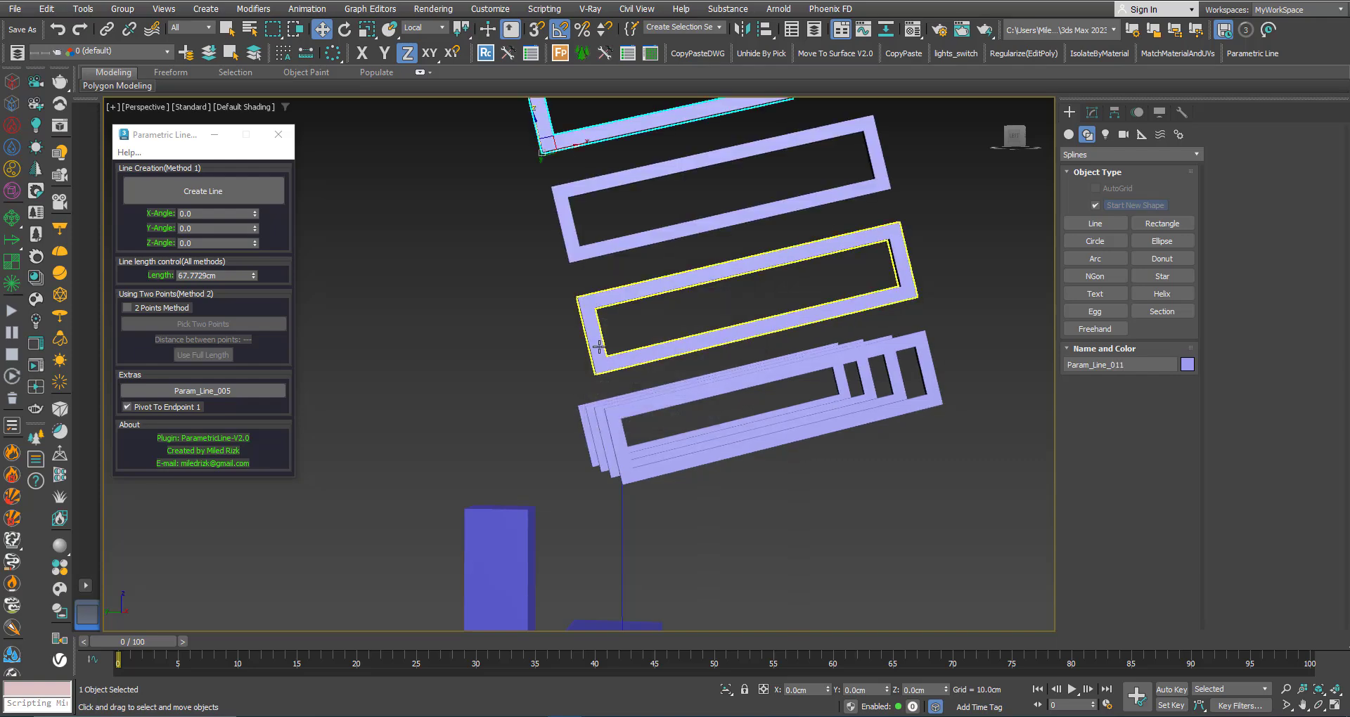
Select the original frame, Param_Line_005, and shorten its parametric length to about 34.74 cm.
{"action": "scroll", "coordinate": [618, 384], "scroll_direction": "down", "scroll_amount": 3}
{"action": "middle_click_drag", "start_coordinate": [618, 384], "coordinate": [692, 457], "text": "alt"}
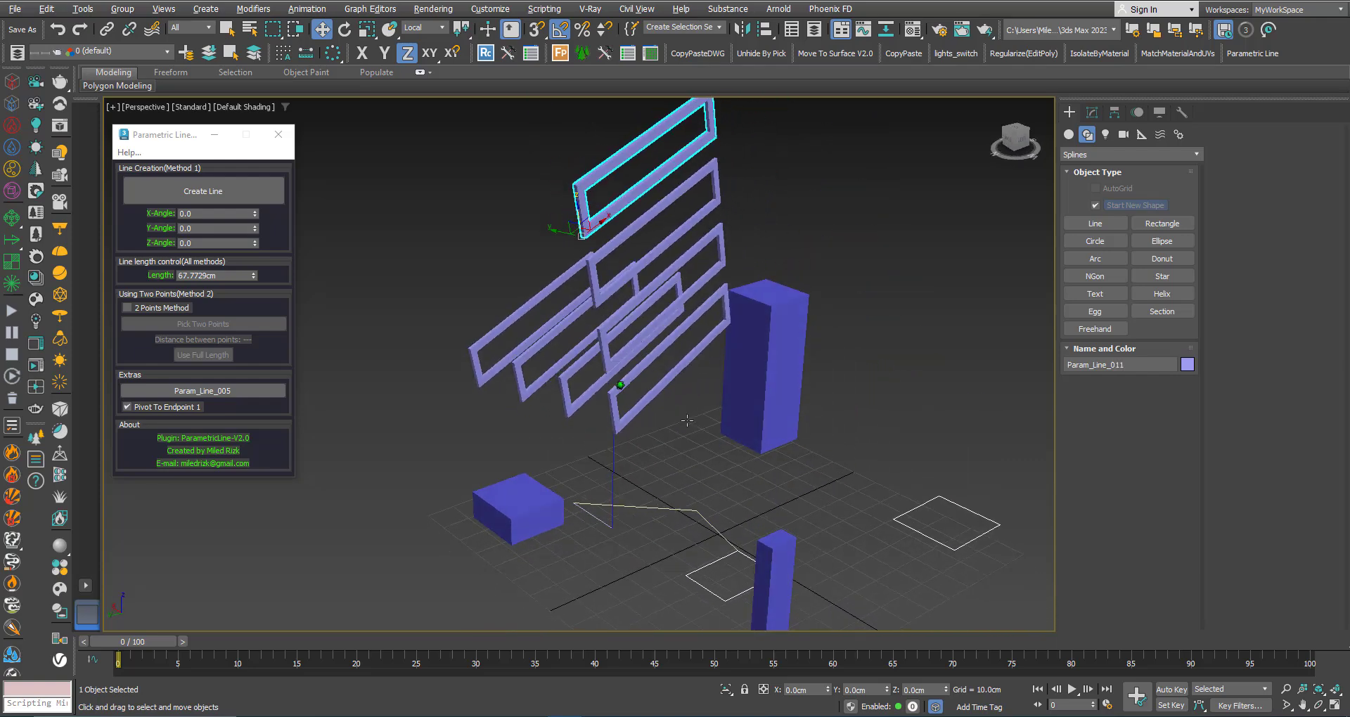
{"action": "left_click", "coordinate": [698, 461]}
{"action": "left_click", "coordinate": [656, 395]}
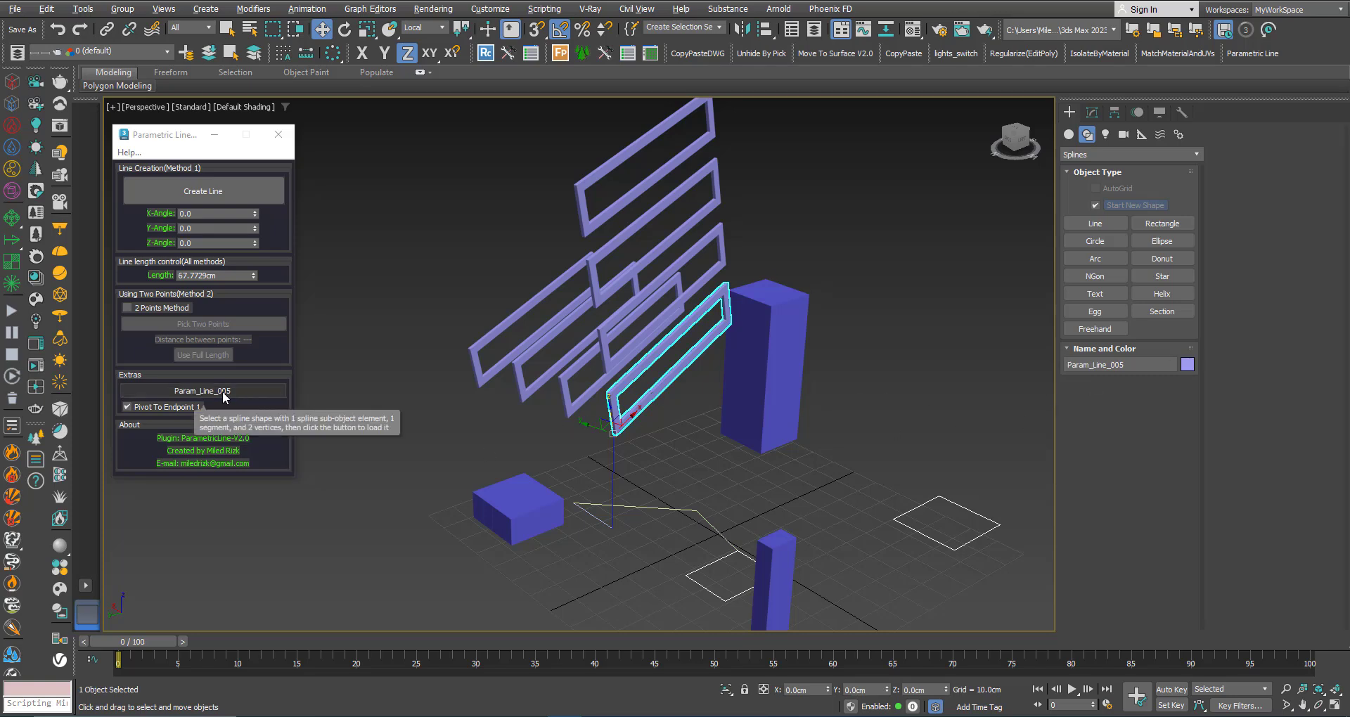
{"action": "left_click_drag", "start_coordinate": [255, 277], "coordinate": [268, 626]}
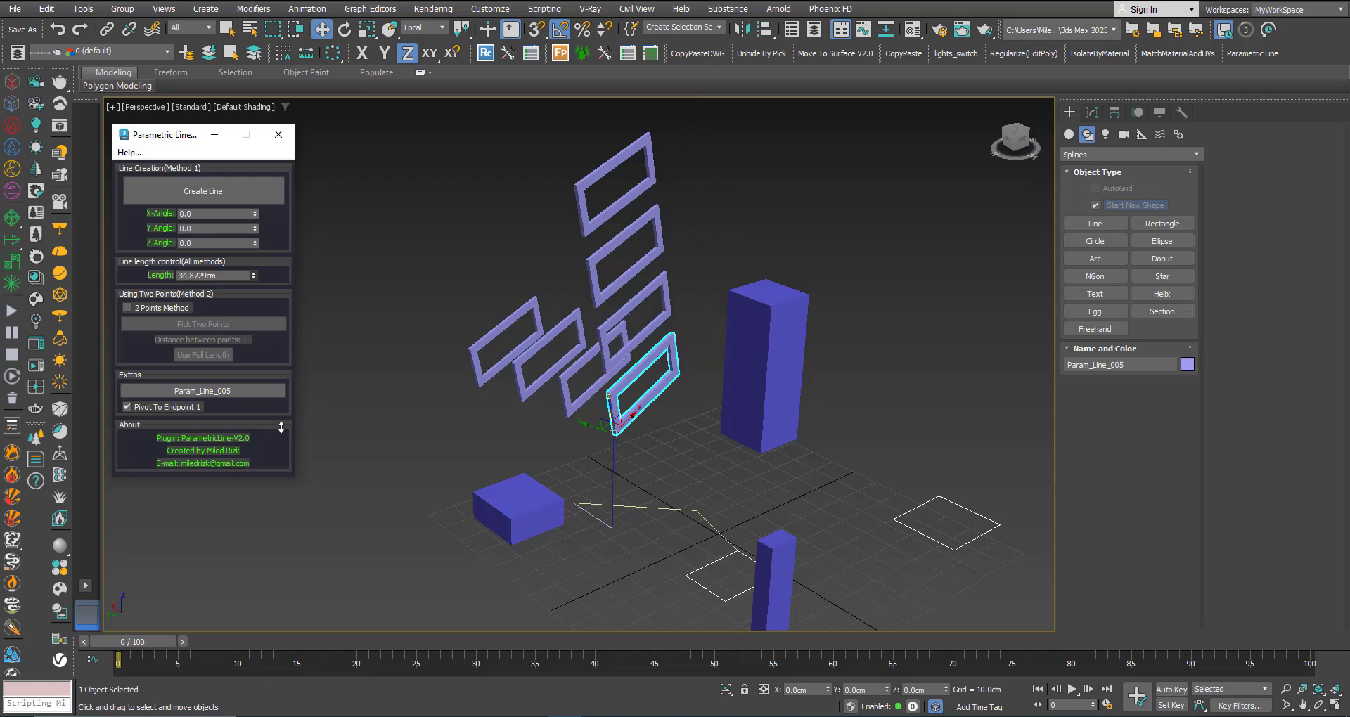
{"action": "mouse_move", "coordinate": [643, 327]}
{"action": "middle_mouse_down", "text": "alt"}
{"action": "mouse_move", "coordinate": [738, 324]}
{"action": "mouse_move", "coordinate": [625, 318]}
{"action": "middle_mouse_up", "text": "alt"}
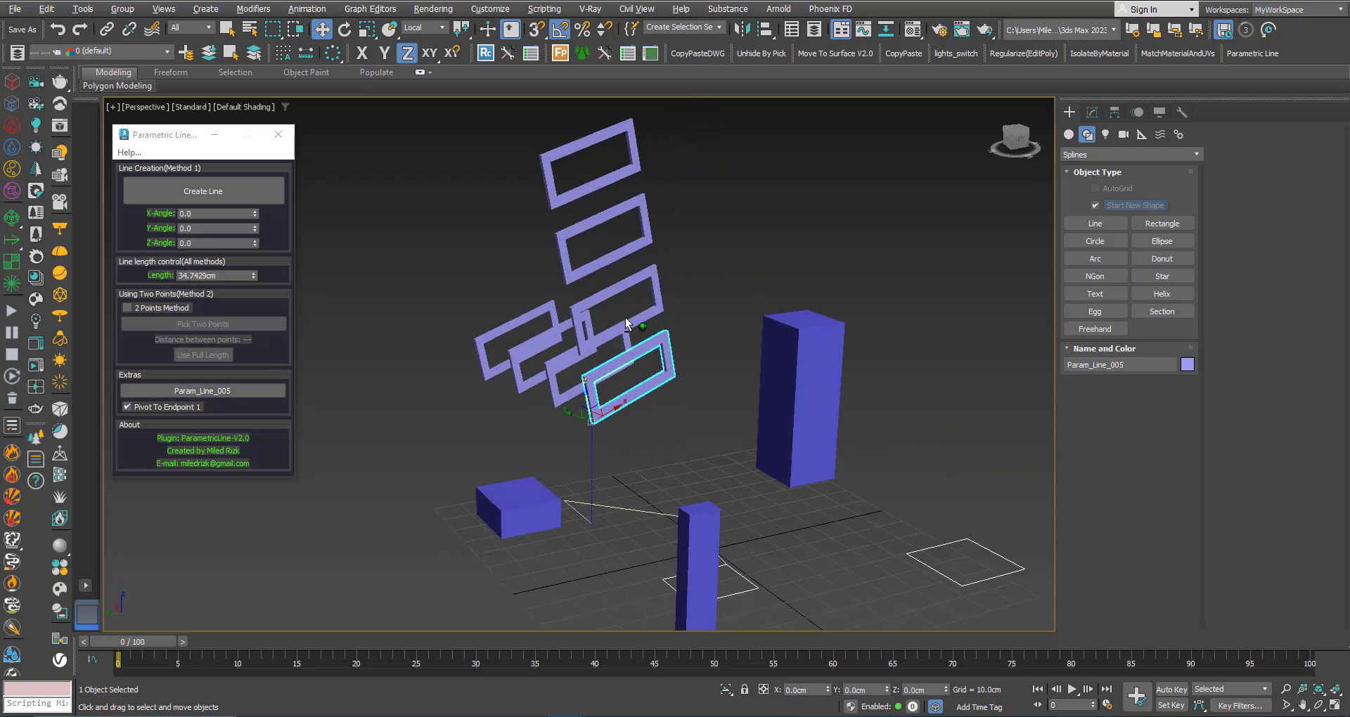
Set Param_Line_005's length to exactly 60 cm and examine the instanced frames.
{"action": "left_click", "coordinate": [227, 276]}
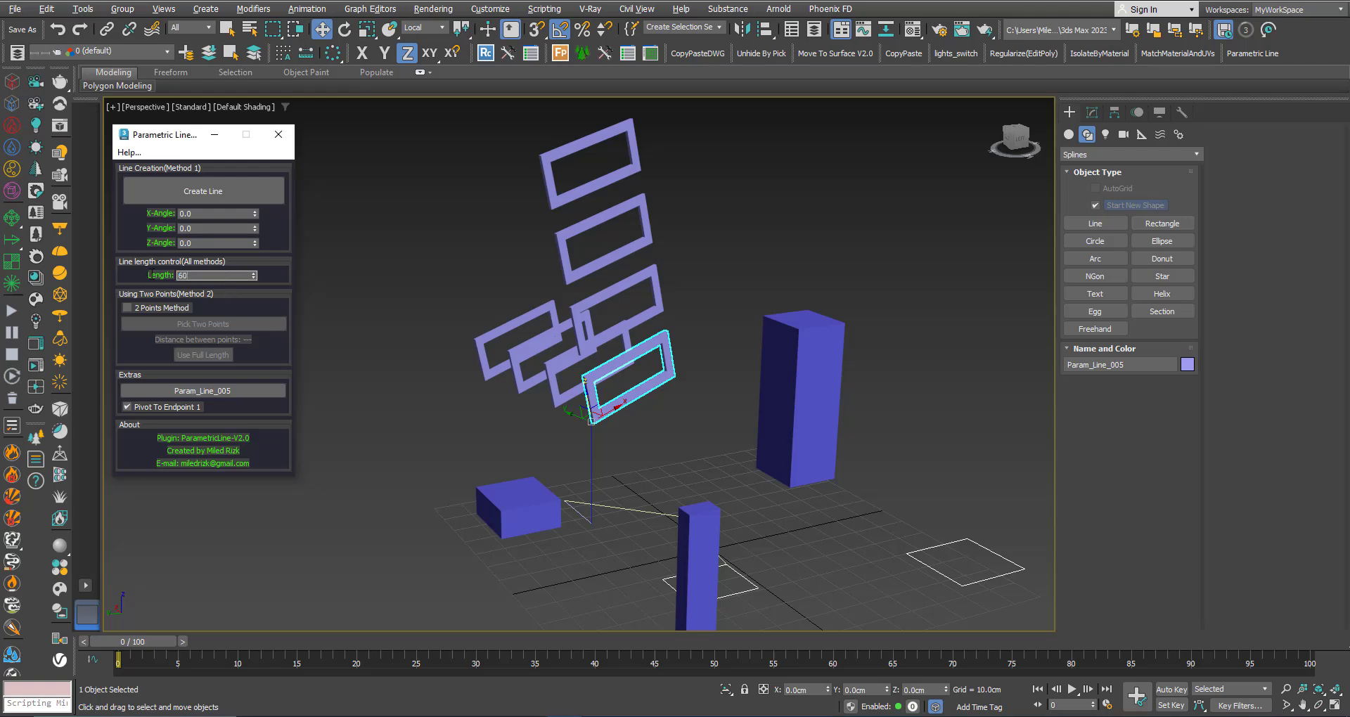
{"action": "type", "text": "60"}
{"action": "key", "text": "Return"}
{"action": "middle_click_drag", "start_coordinate": [608, 326], "coordinate": [653, 339], "text": "alt"}
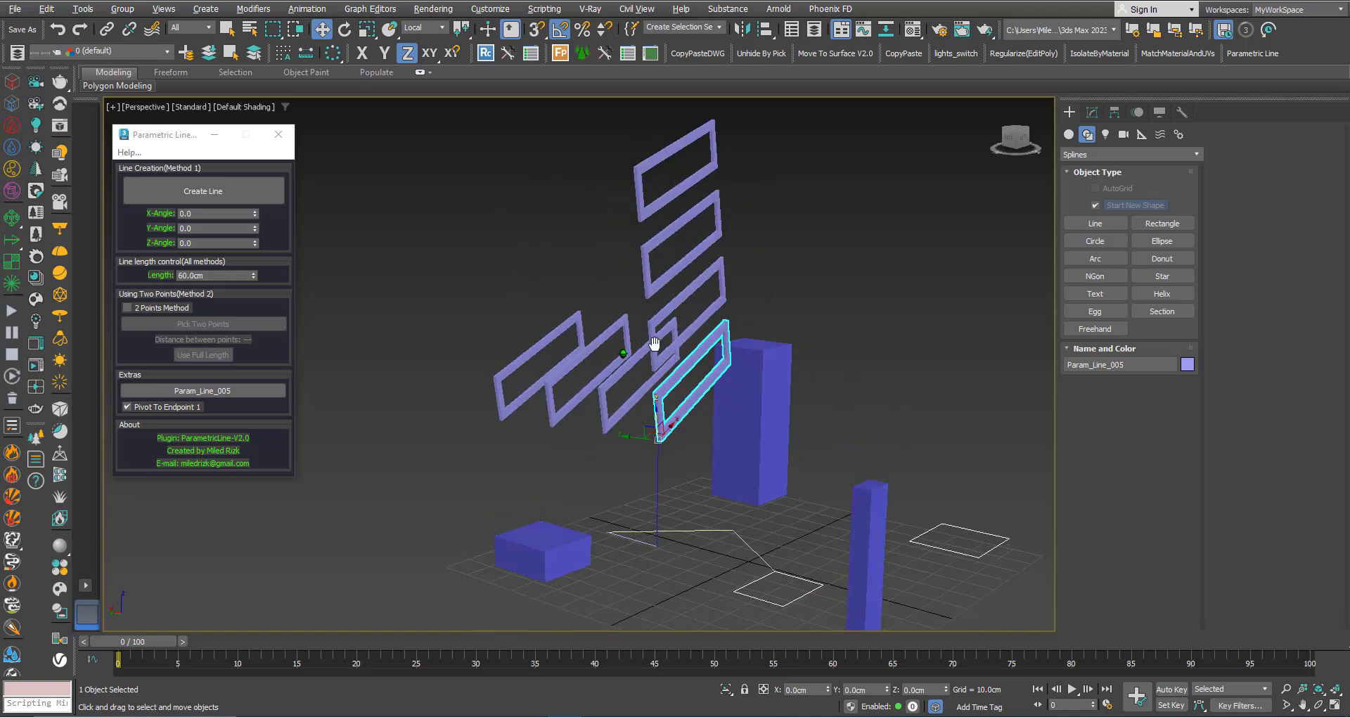
Close the Parametric Line window, clear the selection, and reopen the plugin with its window clear of the frames.
{"action": "left_click", "coordinate": [278, 134]}
{"action": "left_click", "coordinate": [686, 376]}
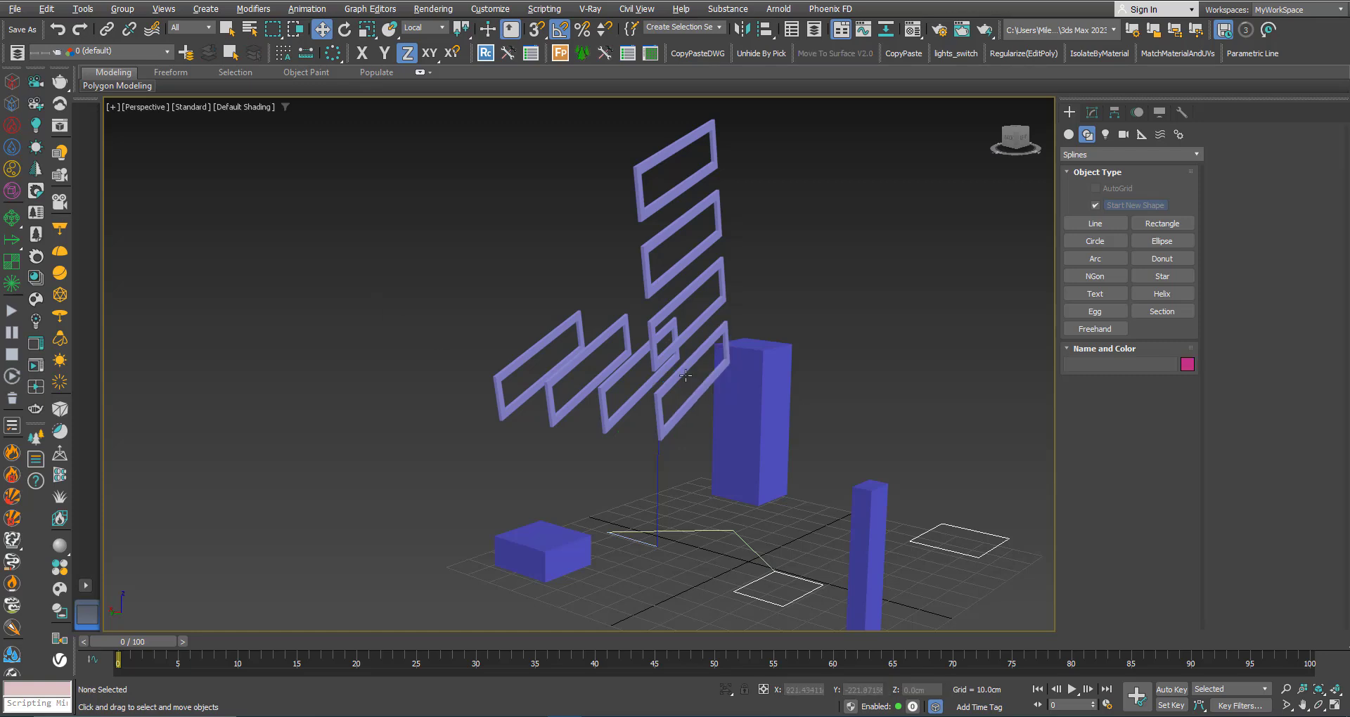
{"action": "left_click", "coordinate": [1272, 53]}
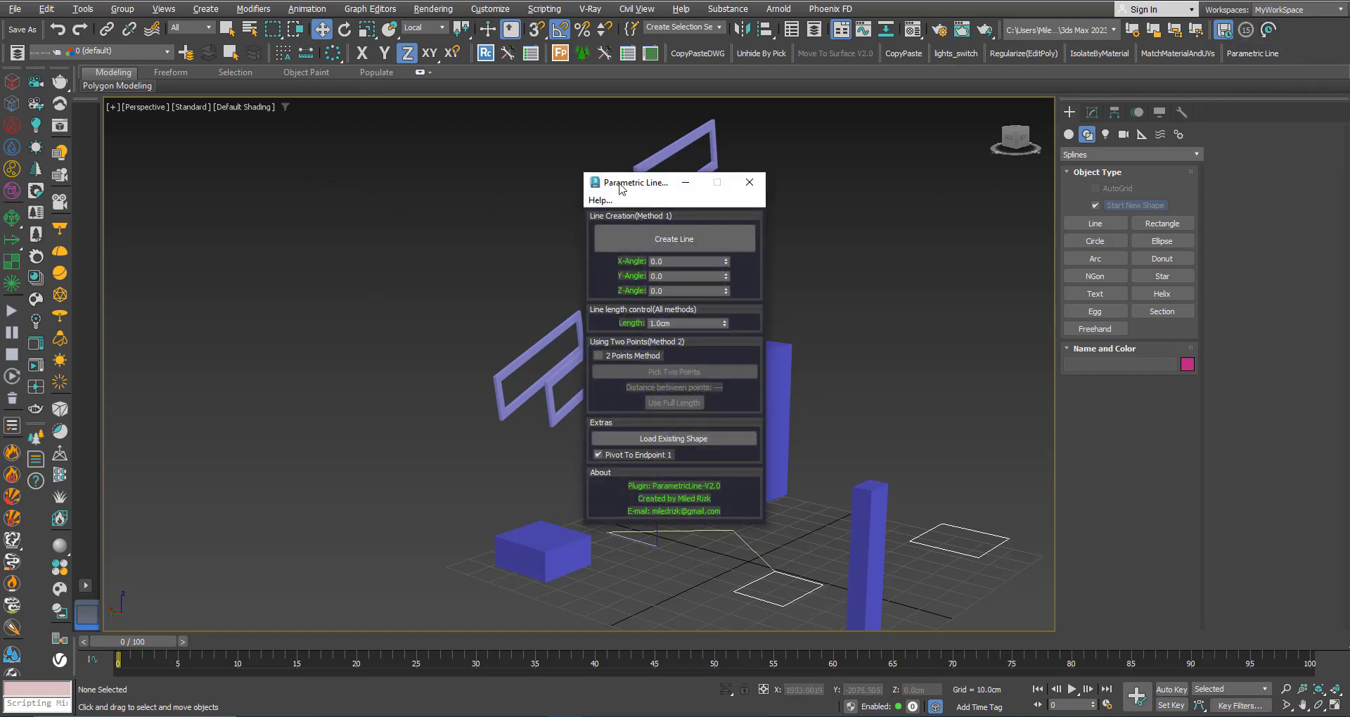
{"action": "left_click_drag", "start_coordinate": [631, 175], "coordinate": [264, 169]}
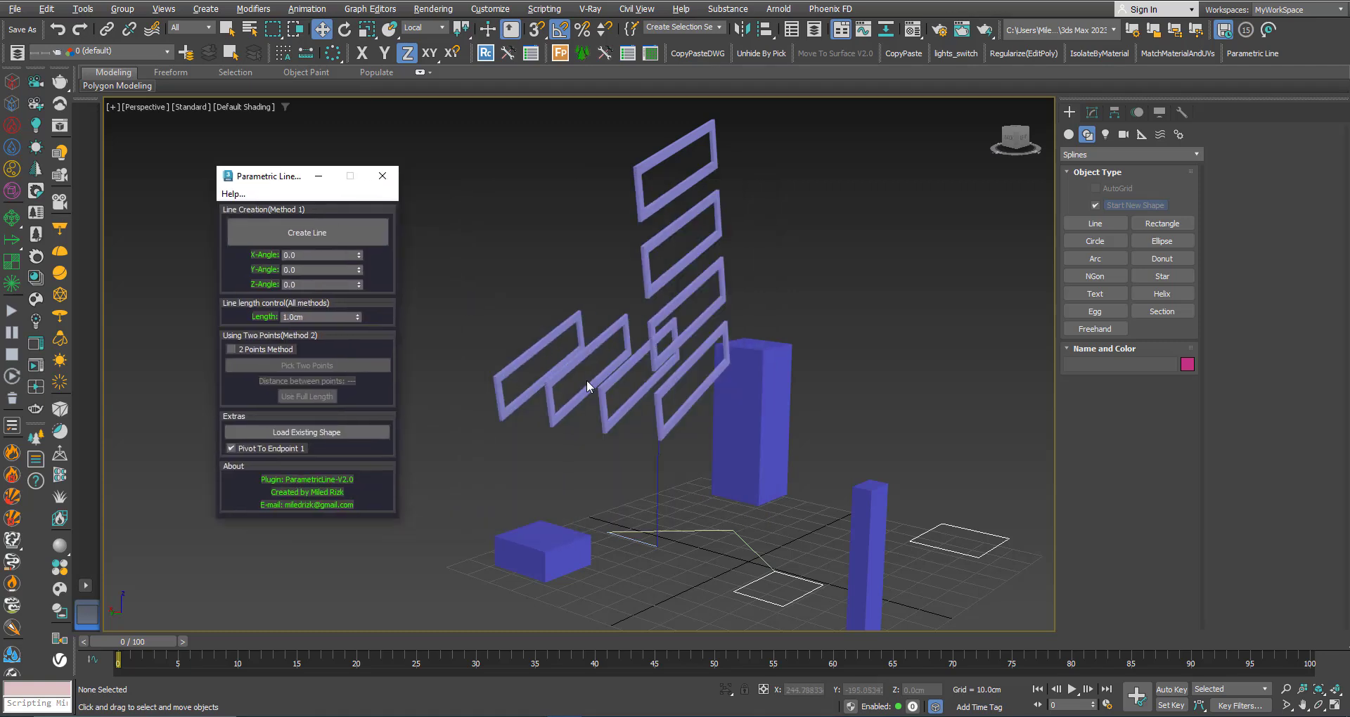
Load the instanced frame Param_Line_007 into the plugin and shorten its parametric length to about 34.18 cm.
{"action": "left_click", "coordinate": [575, 398]}
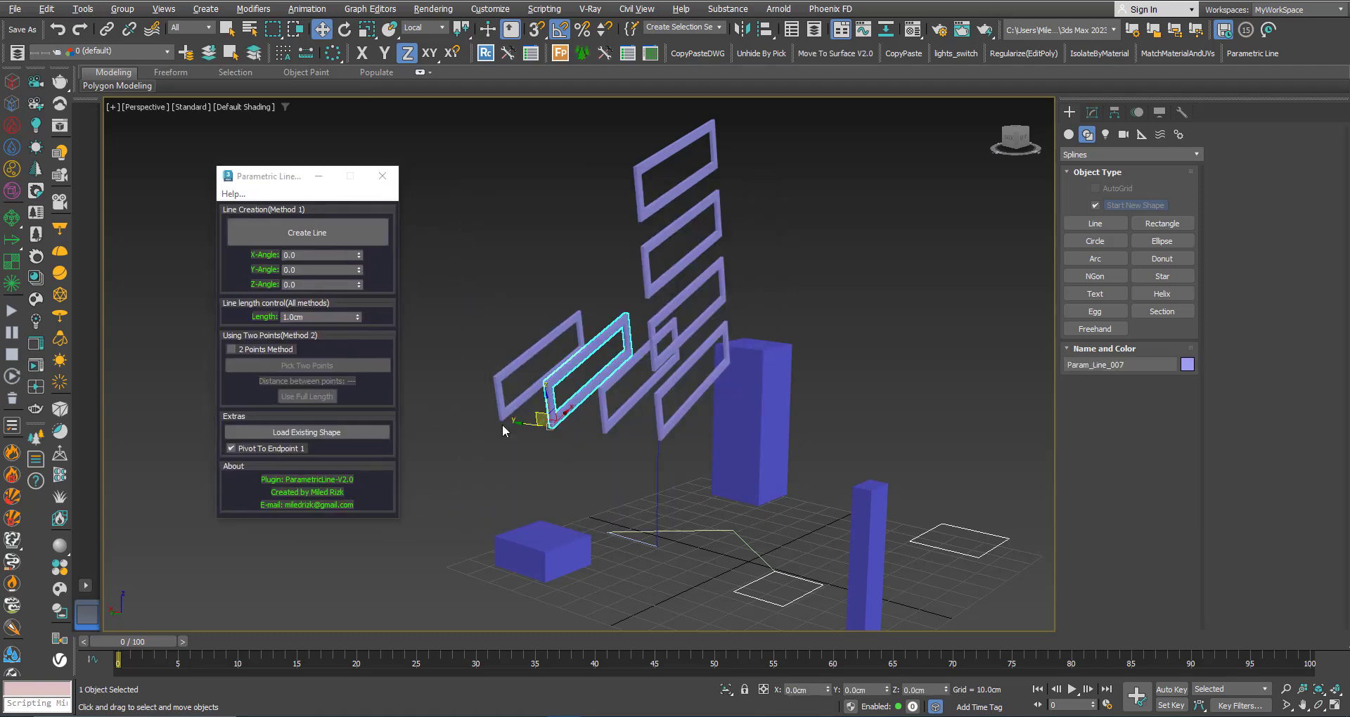
{"action": "left_click", "coordinate": [296, 433]}
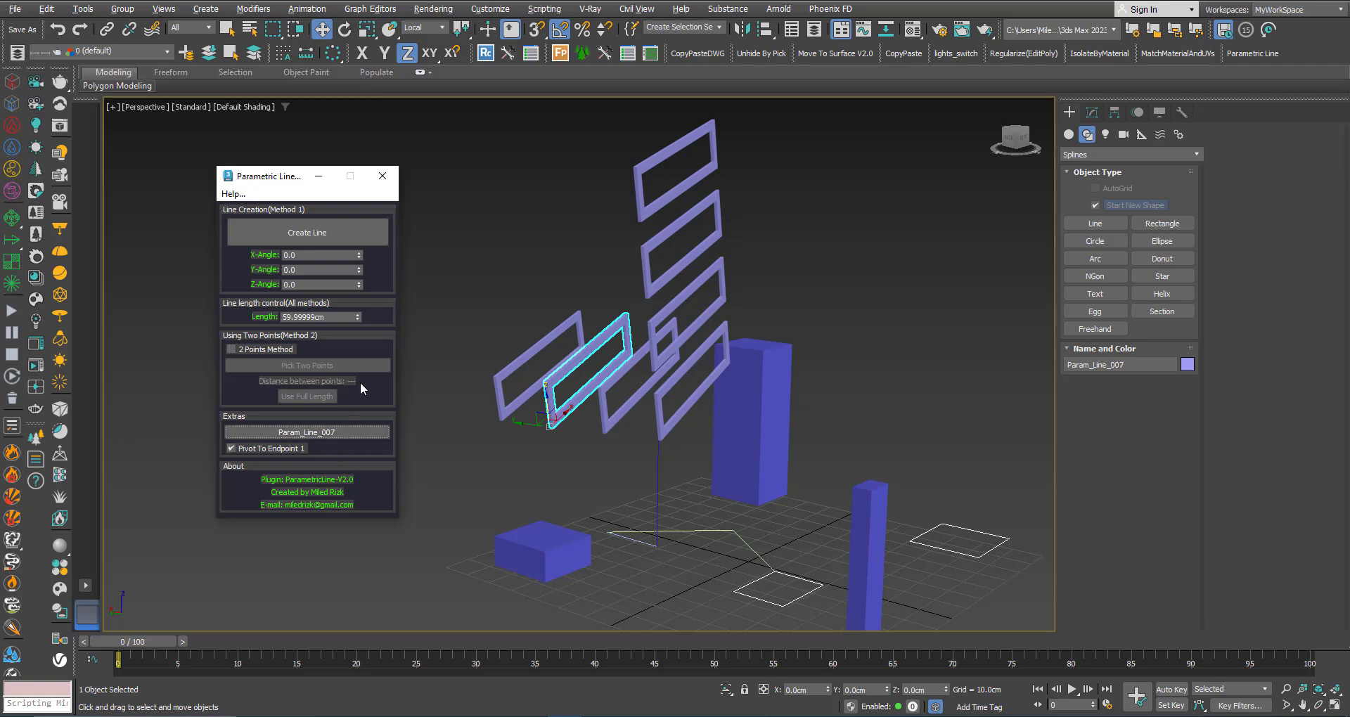
{"action": "left_click_drag", "start_coordinate": [358, 318], "coordinate": [546, 688]}
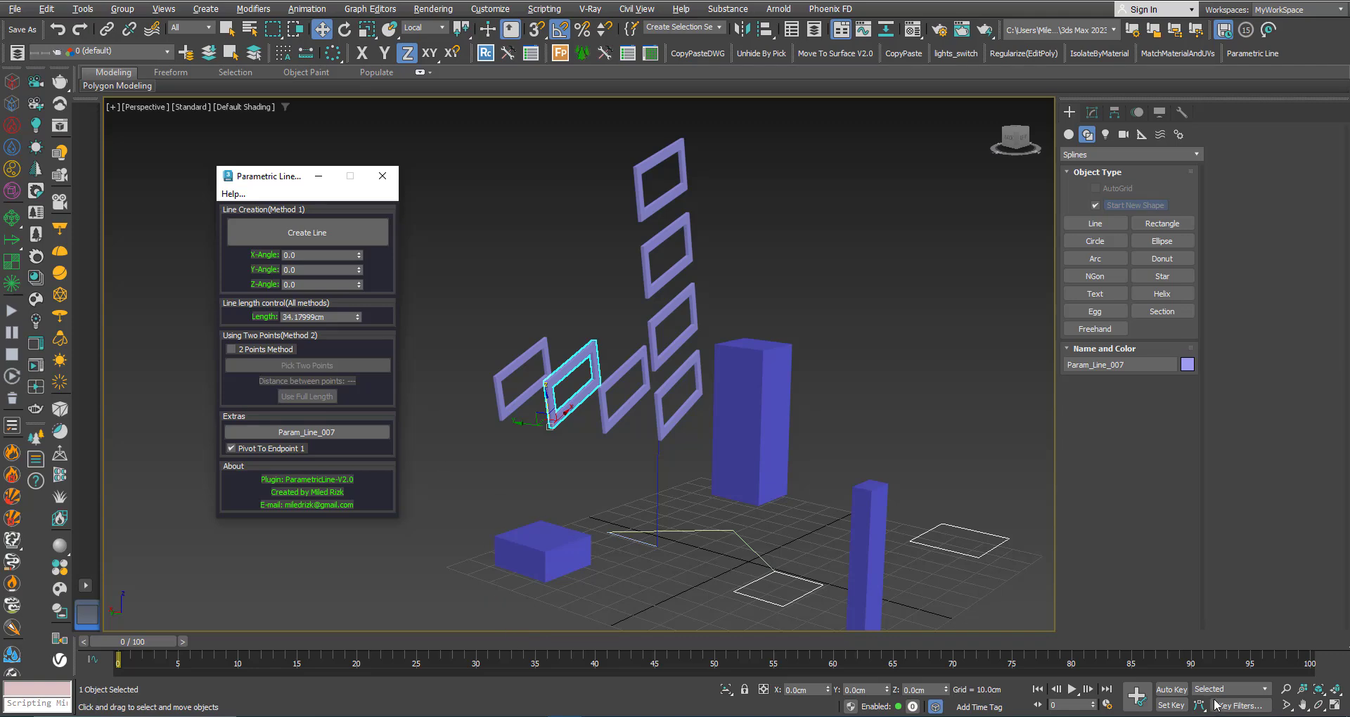
Select the line Param_Line_002 and raise its free end vertex vertically to a Z of about 38.49 cm.
{"action": "mouse_move", "coordinate": [816, 584]}
{"action": "middle_mouse_down", "text": "alt"}
{"action": "mouse_move", "coordinate": [774, 548]}
{"action": "mouse_move", "coordinate": [837, 585]}
{"action": "mouse_move", "coordinate": [778, 572]}
{"action": "mouse_move", "coordinate": [736, 589]}
{"action": "mouse_move", "coordinate": [799, 602]}
{"action": "mouse_move", "coordinate": [685, 464]}
{"action": "middle_mouse_up", "text": "alt"}
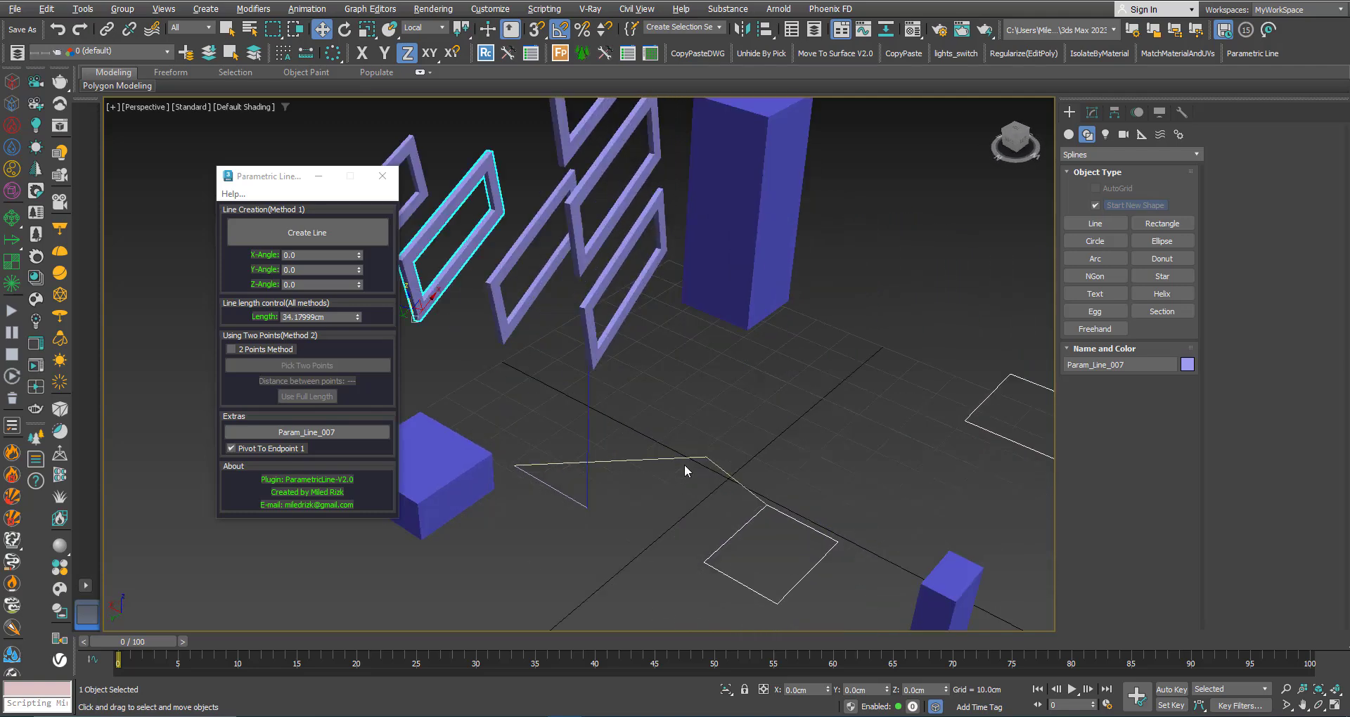
{"action": "scroll", "coordinate": [685, 464], "scroll_direction": "up", "scroll_amount": 3}
{"action": "left_click", "coordinate": [680, 457]}
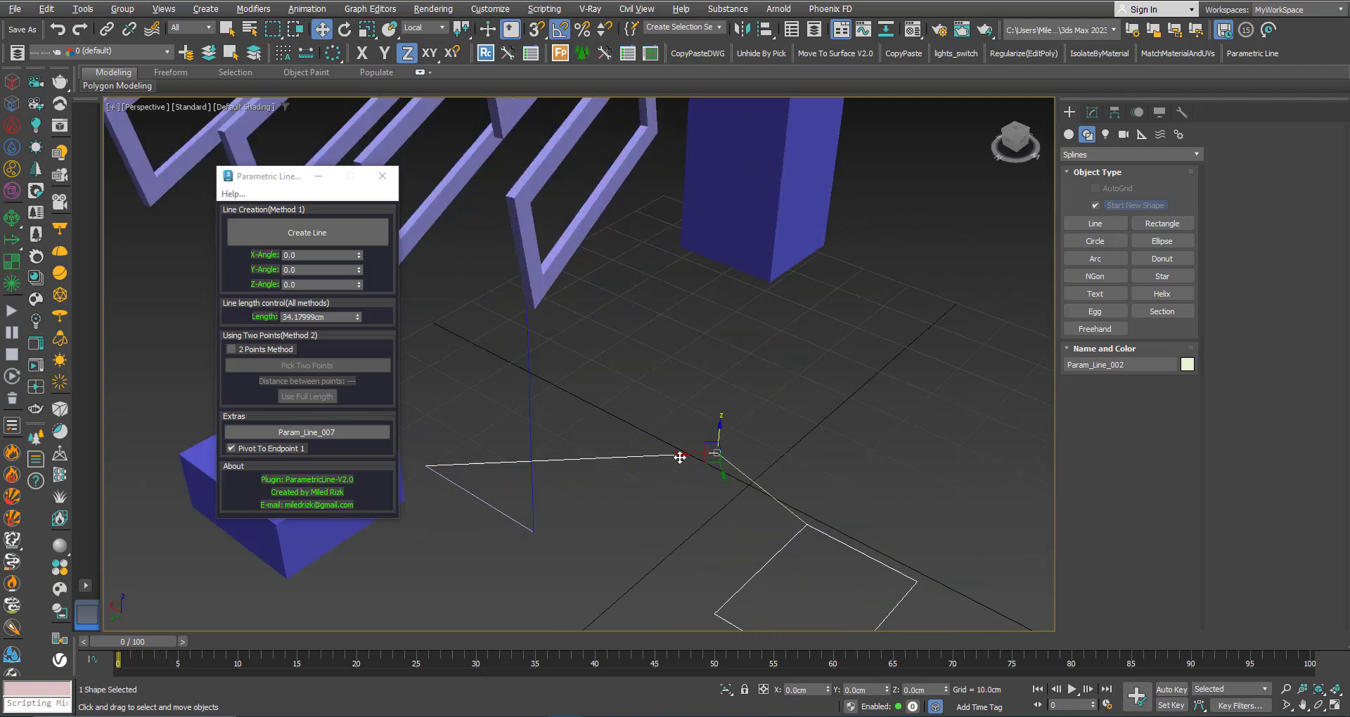
{"action": "left_click", "coordinate": [1092, 113]}
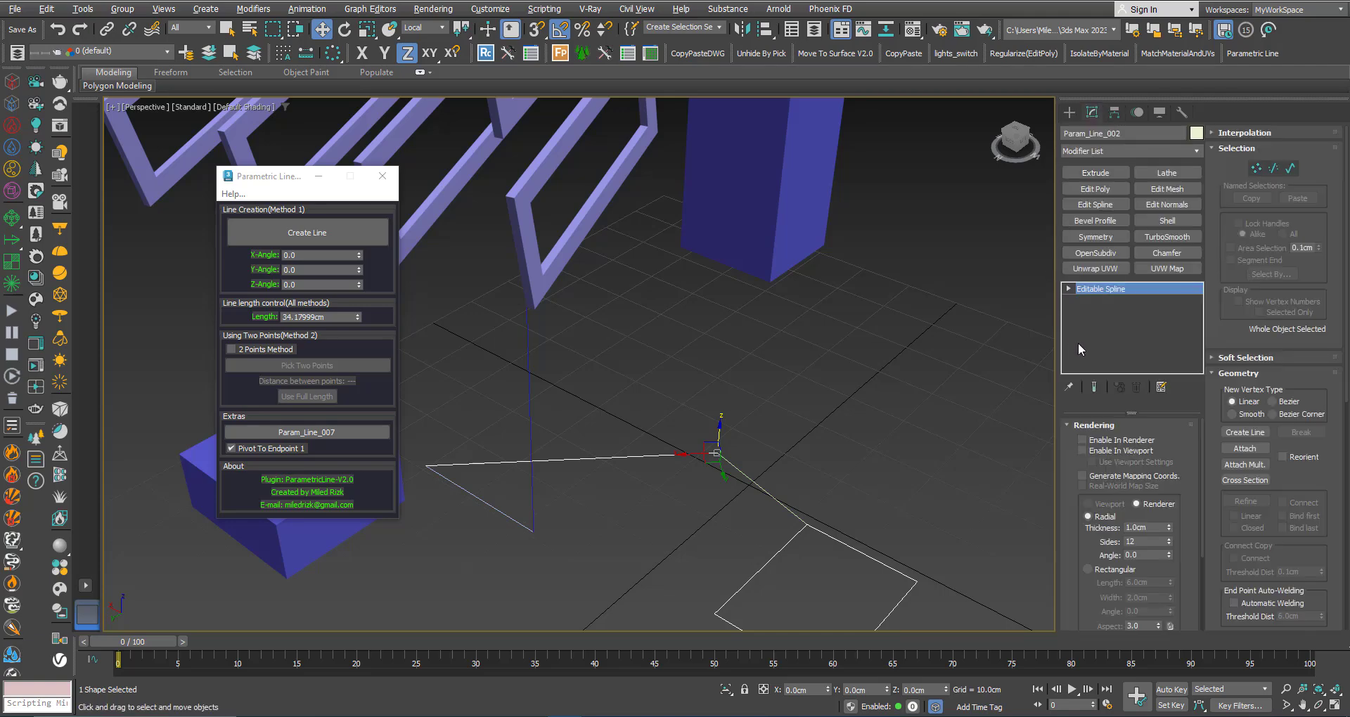
{"action": "left_click", "coordinate": [1257, 168]}
{"action": "middle_click_drag", "start_coordinate": [635, 486], "coordinate": [804, 478]}
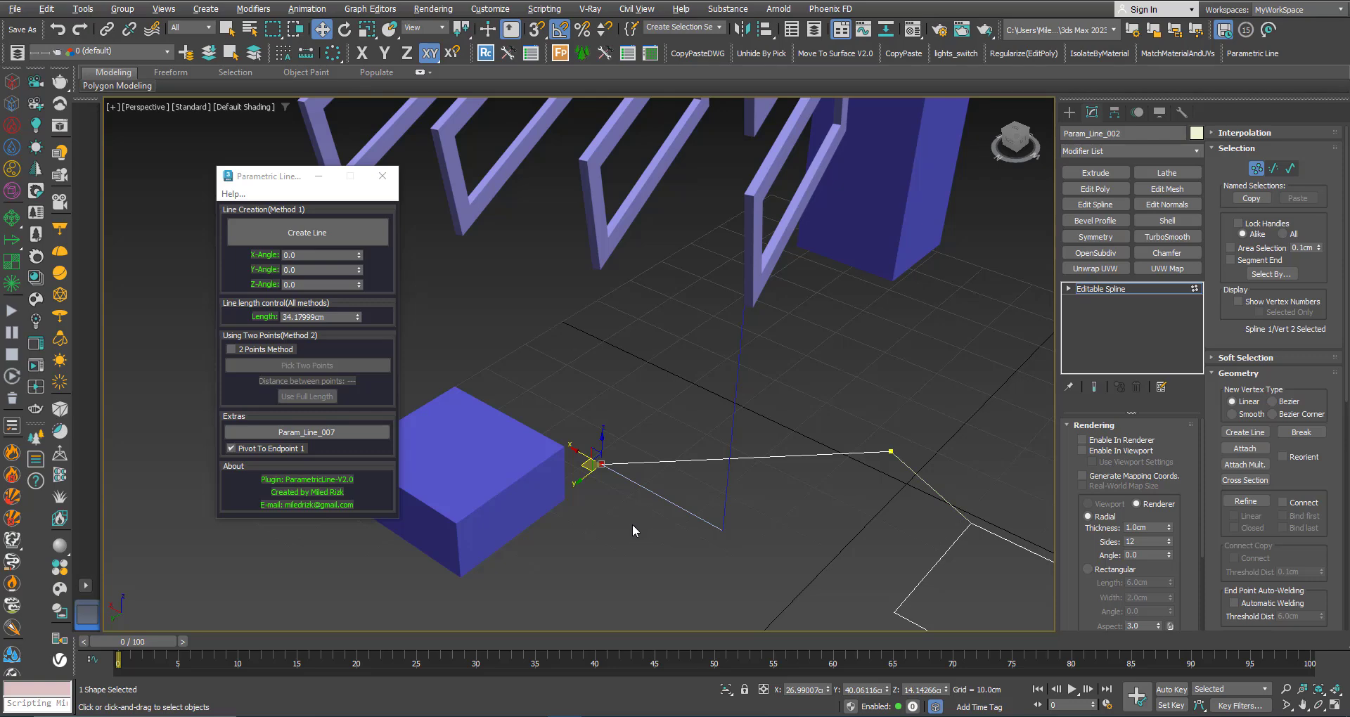
{"action": "left_click", "coordinate": [602, 463]}
{"action": "left_click_drag", "start_coordinate": [599, 438], "coordinate": [625, 297]}
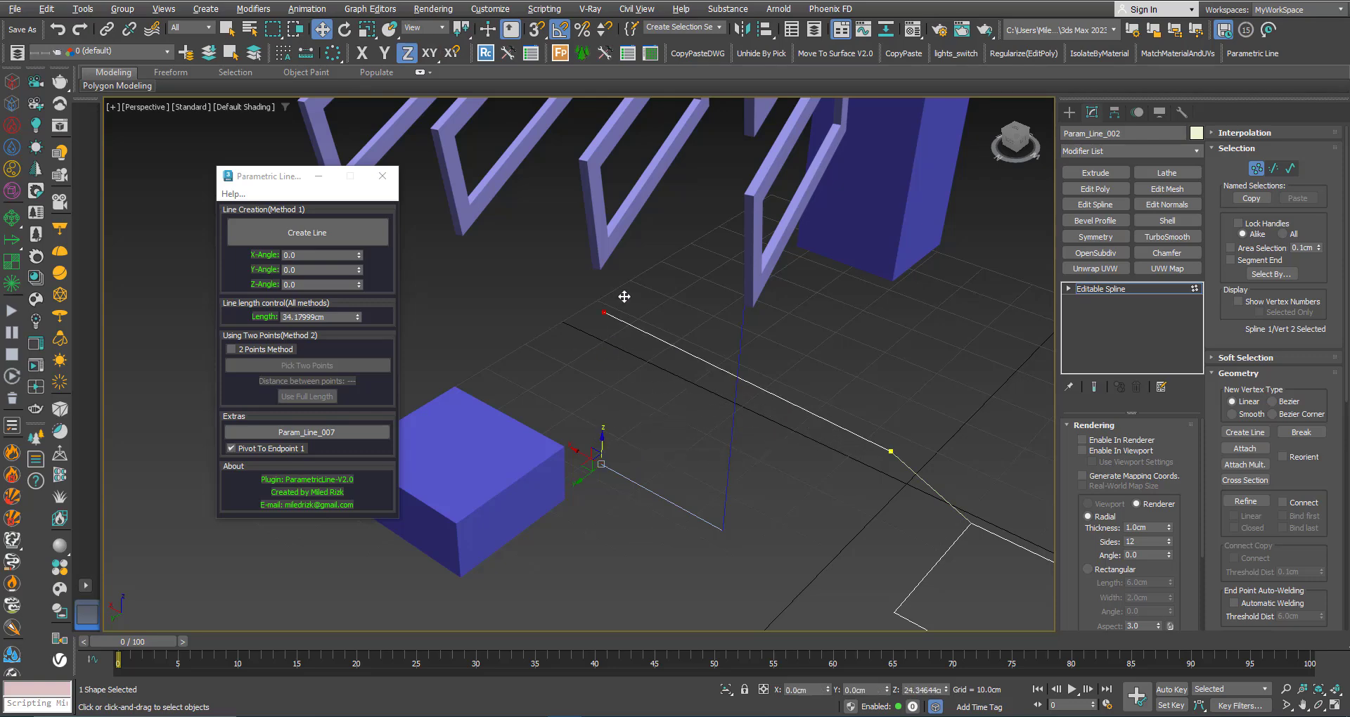
Move the raised end vertex horizontally to about X 36.92 cm, Y 58.08 cm and leave vertex editing.
{"action": "scroll", "coordinate": [656, 470], "scroll_direction": "down", "scroll_amount": 3}
{"action": "mouse_move", "coordinate": [660, 475]}
{"action": "middle_mouse_down", "text": "alt"}
{"action": "mouse_move", "coordinate": [703, 440]}
{"action": "mouse_move", "coordinate": [681, 438]}
{"action": "mouse_move", "coordinate": [685, 463]}
{"action": "middle_mouse_up", "text": "alt"}
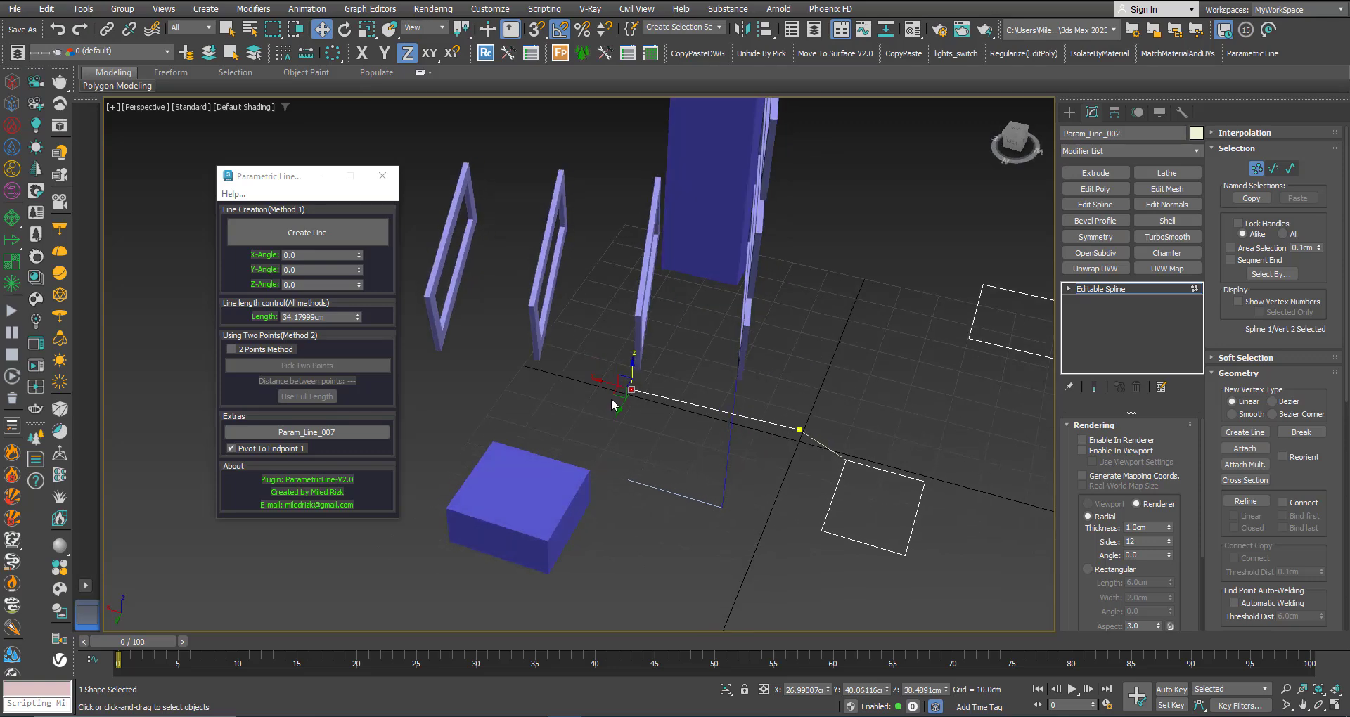
{"action": "left_click_drag", "start_coordinate": [612, 398], "coordinate": [526, 444]}
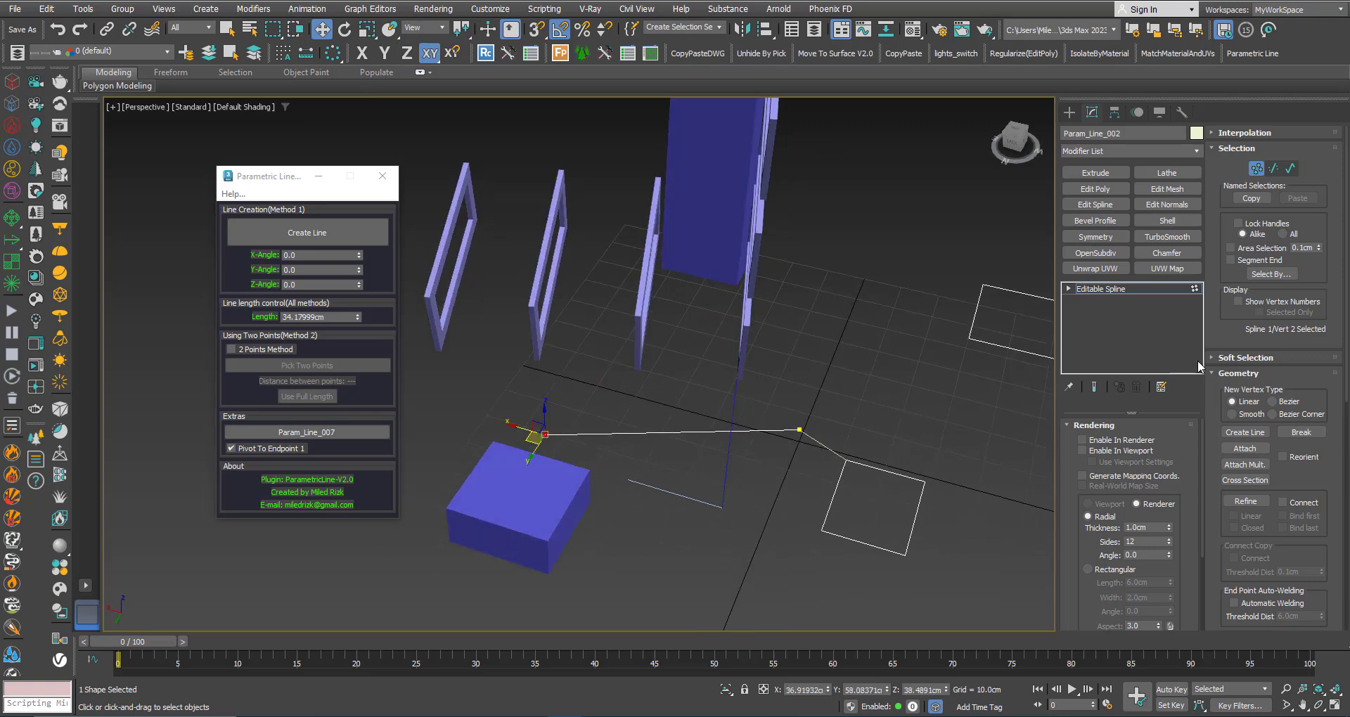
{"action": "left_click", "coordinate": [1149, 288]}
Load the sloped line Param_Line_002 into the plugin and set its length to 80 cm.
{"action": "middle_click_drag", "start_coordinate": [731, 470], "coordinate": [715, 450], "text": "alt"}
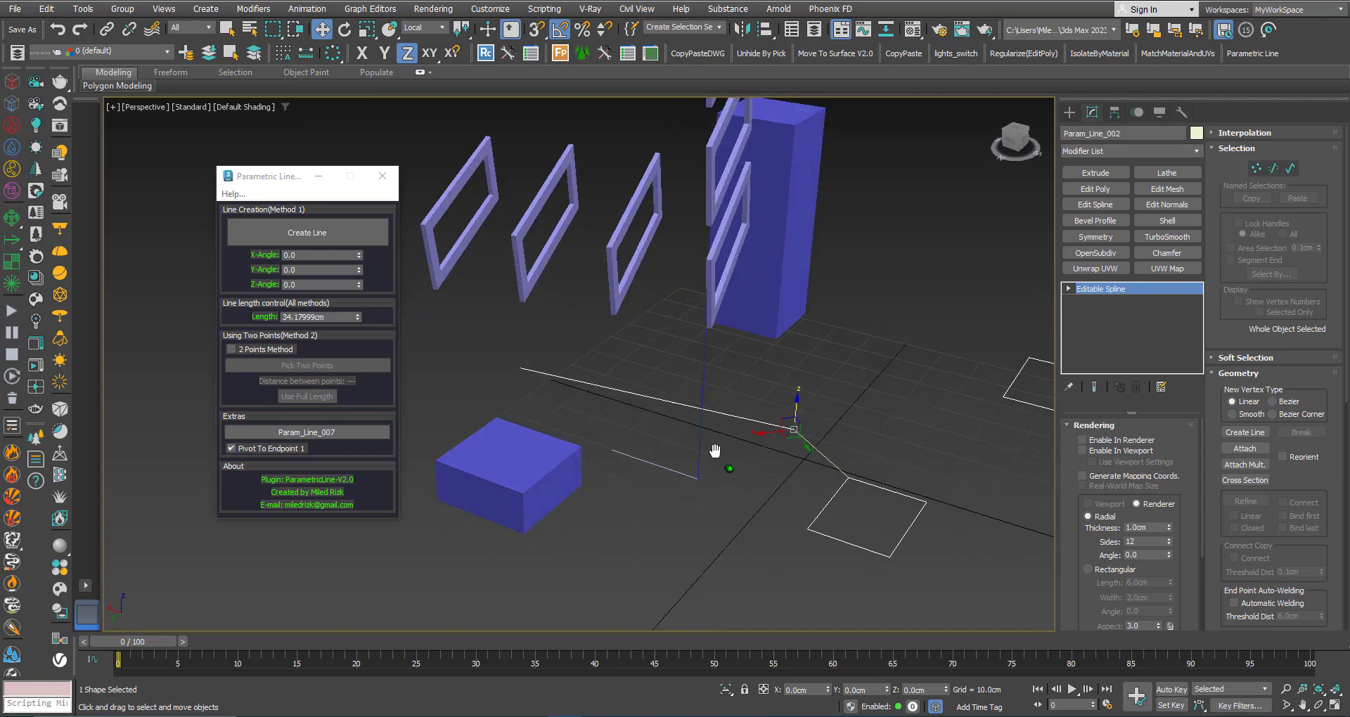
{"action": "left_click", "coordinate": [307, 432]}
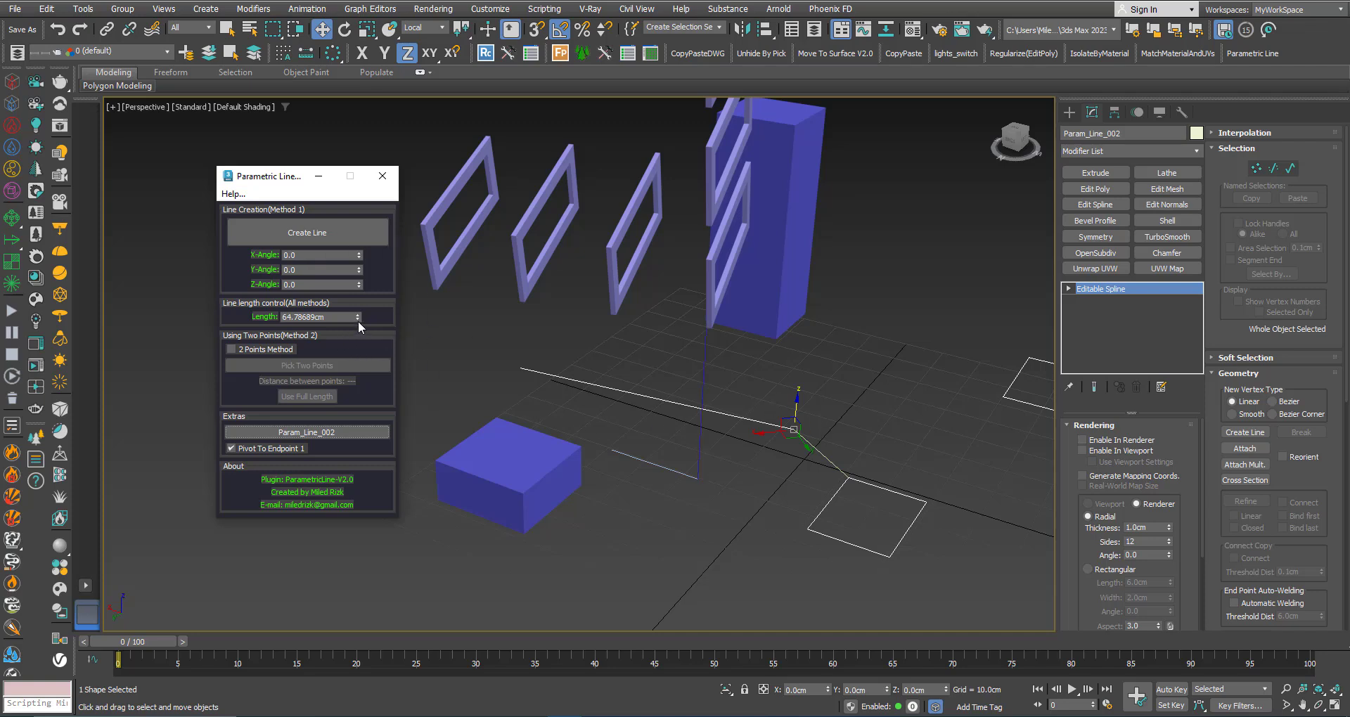
{"action": "left_click_drag", "start_coordinate": [357, 319], "coordinate": [271, 314]}
{"action": "type", "text": "80"}
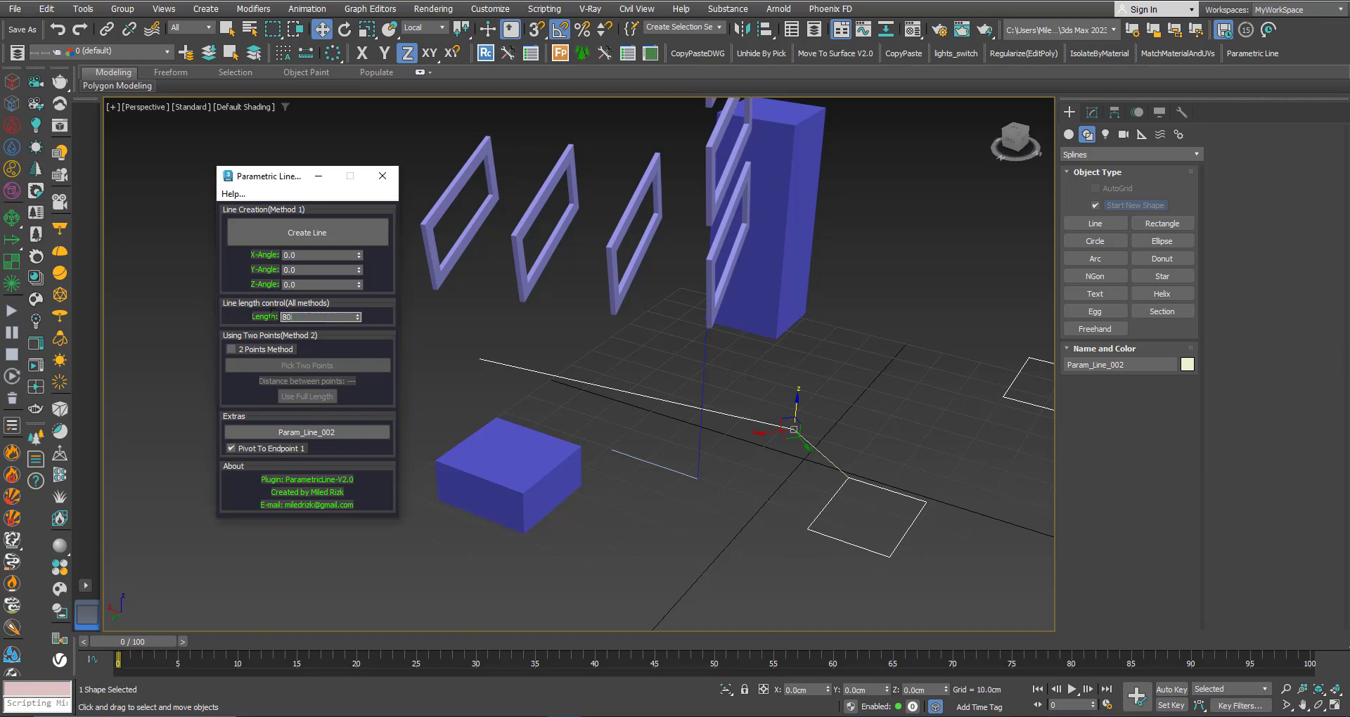
{"action": "key", "text": "Return"}
Create an 80 cm parametric line with a Y-angle of 35, starting at the edge vertex between the purple plane's last two segments.
{"action": "middle_click_drag", "start_coordinate": [661, 441], "coordinate": [632, 424], "text": "alt"}
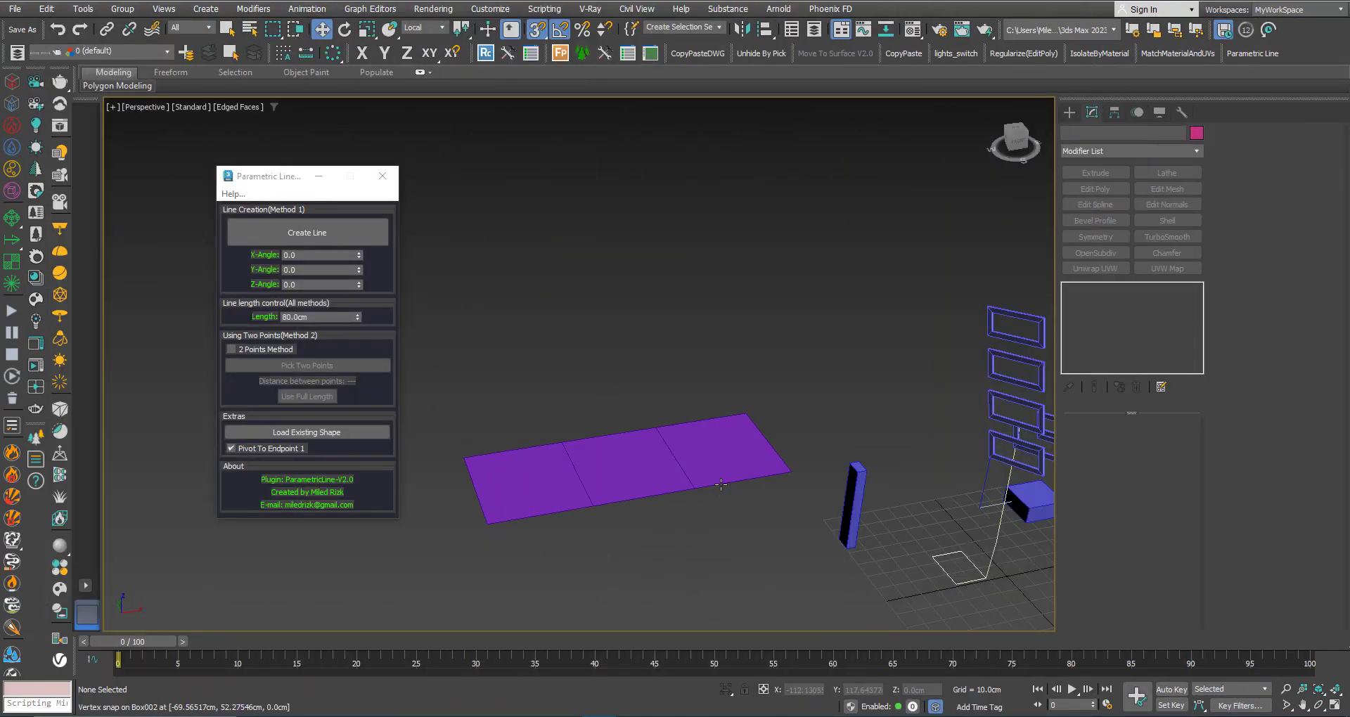
{"action": "middle_click_drag", "start_coordinate": [640, 457], "coordinate": [645, 473], "text": "alt"}
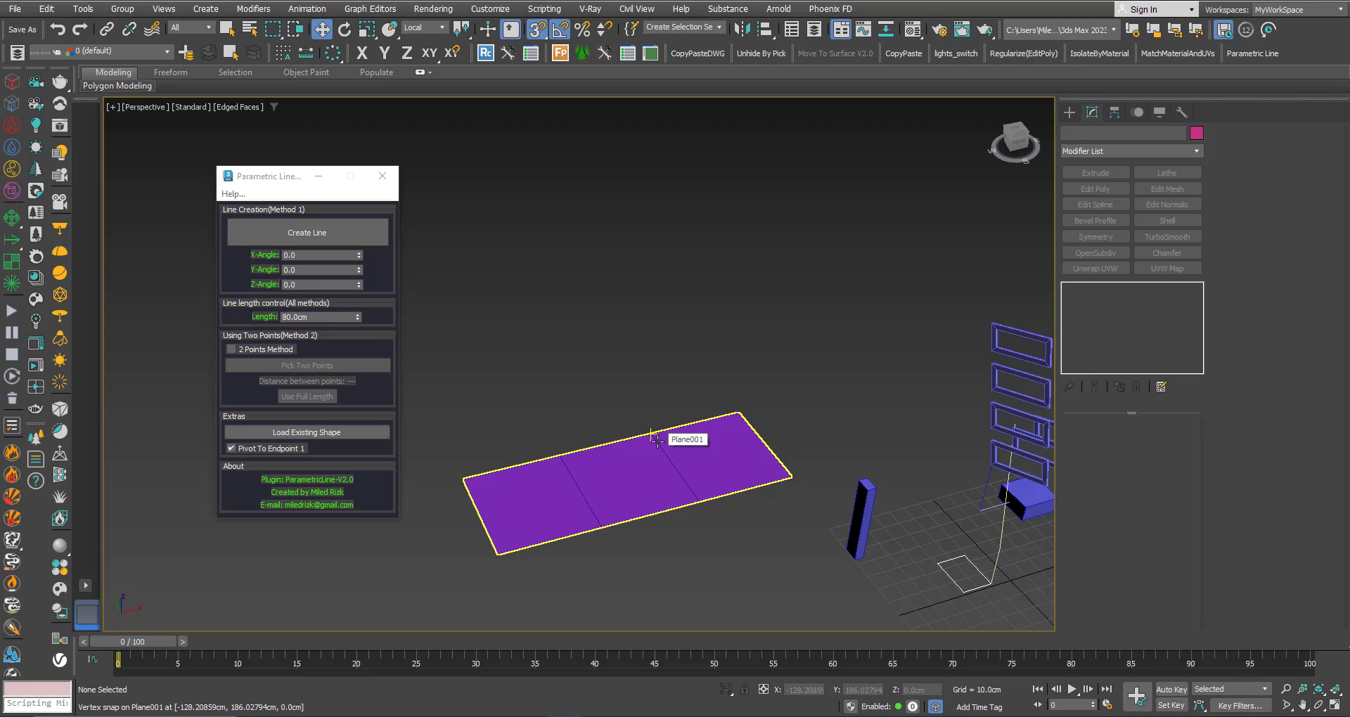
{"action": "scroll", "coordinate": [657, 440], "scroll_direction": "up", "scroll_amount": 2}
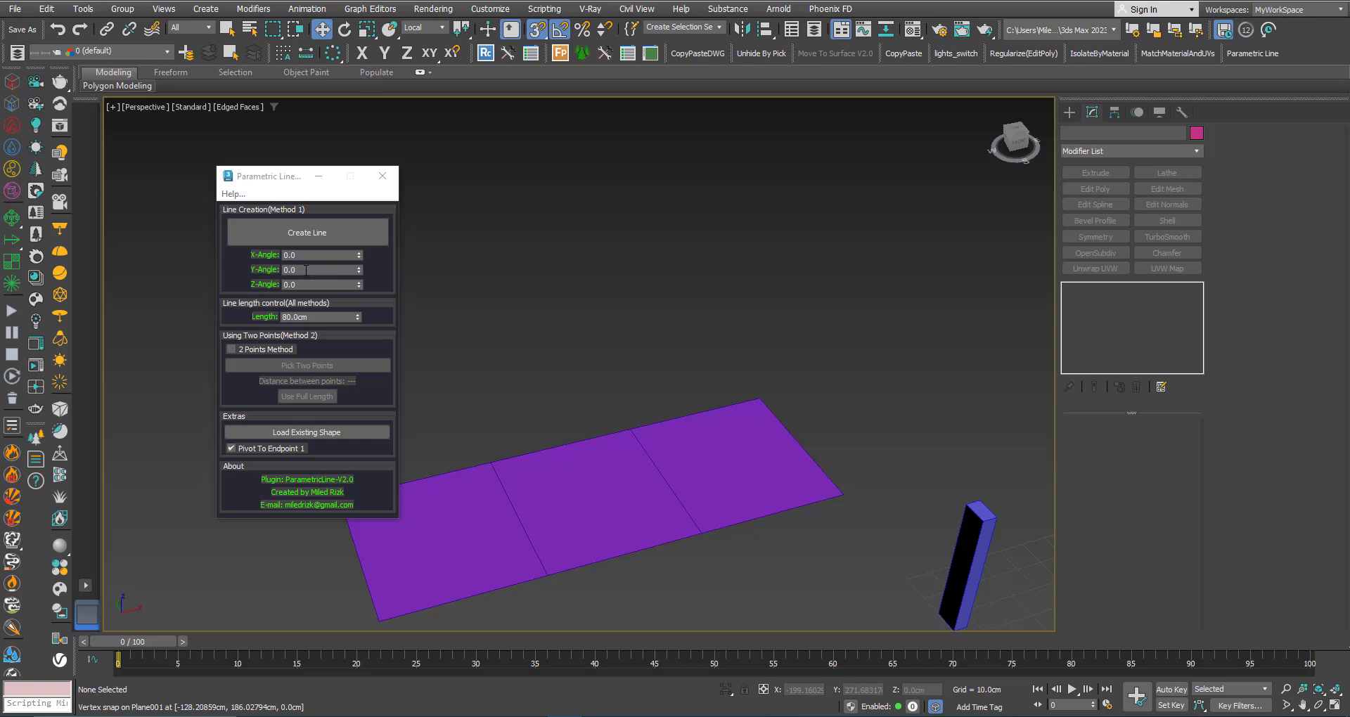
{"action": "left_click", "coordinate": [307, 270]}
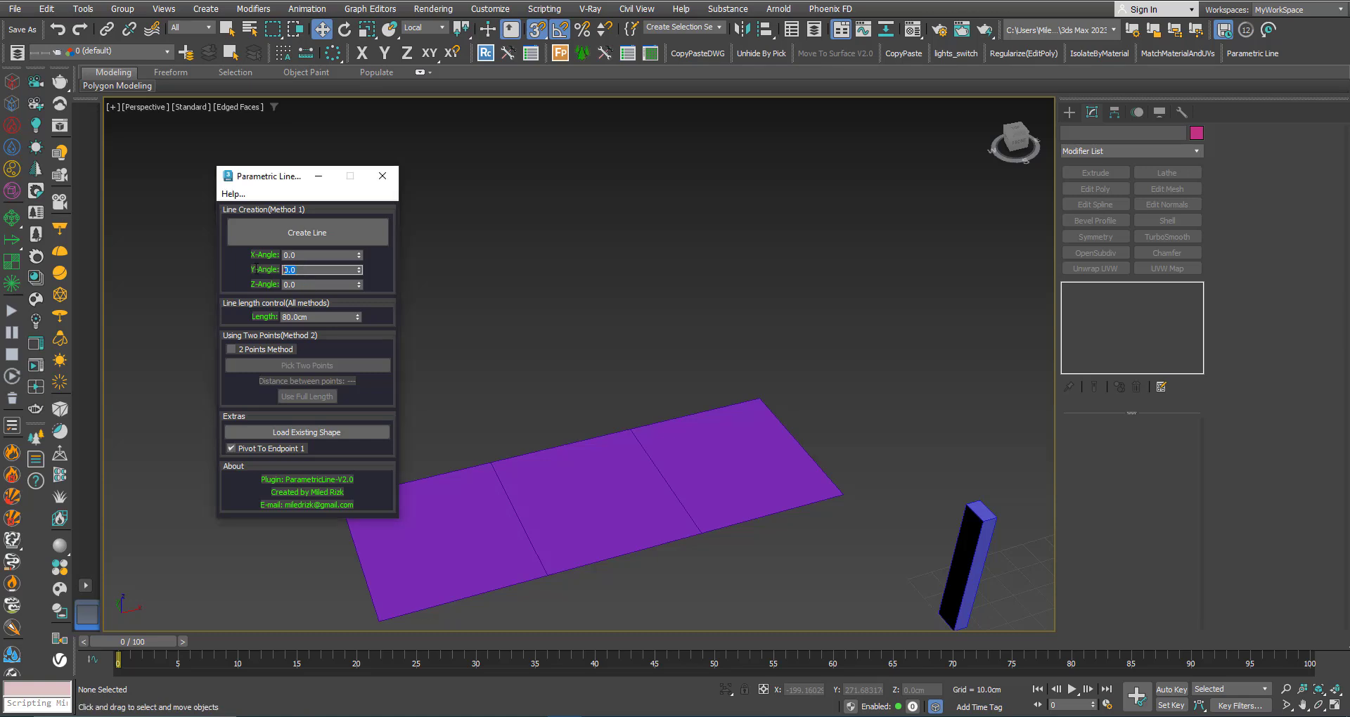
{"action": "type", "text": "4"}
{"action": "left_click", "coordinate": [294, 233]}
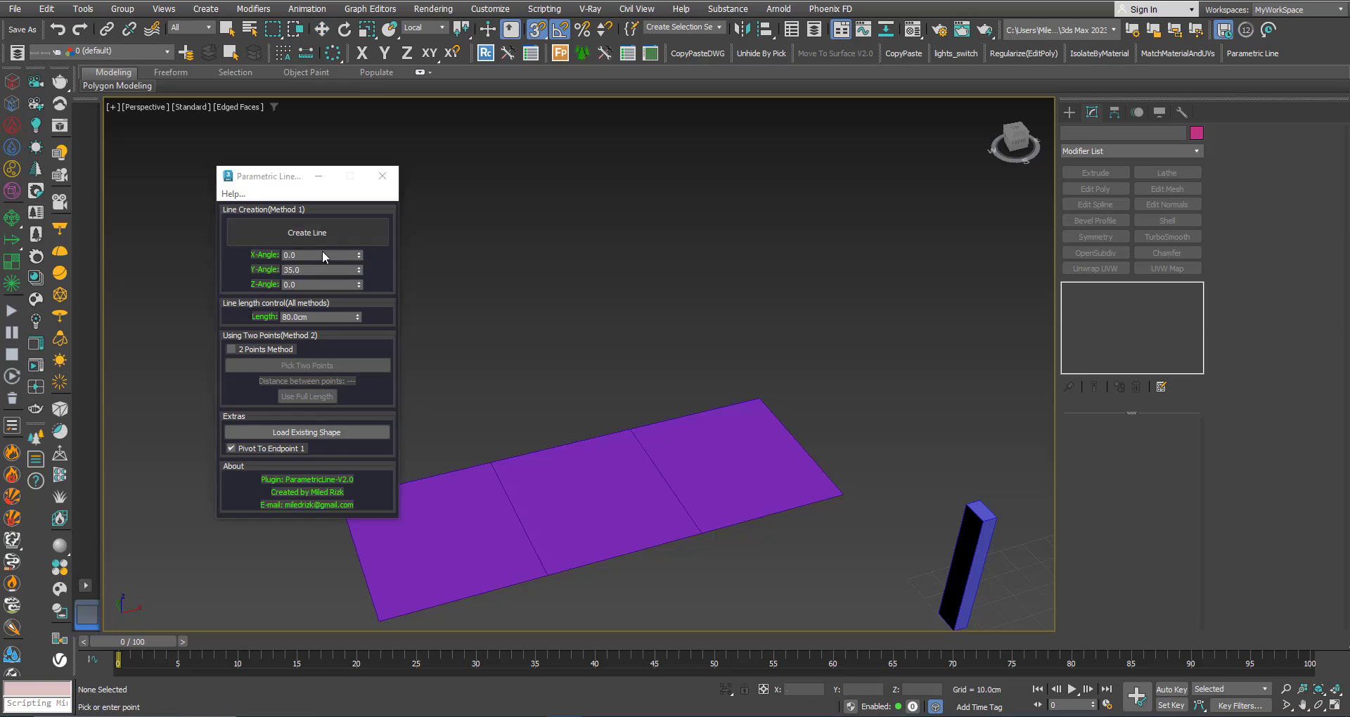
{"action": "left_click", "coordinate": [630, 427]}
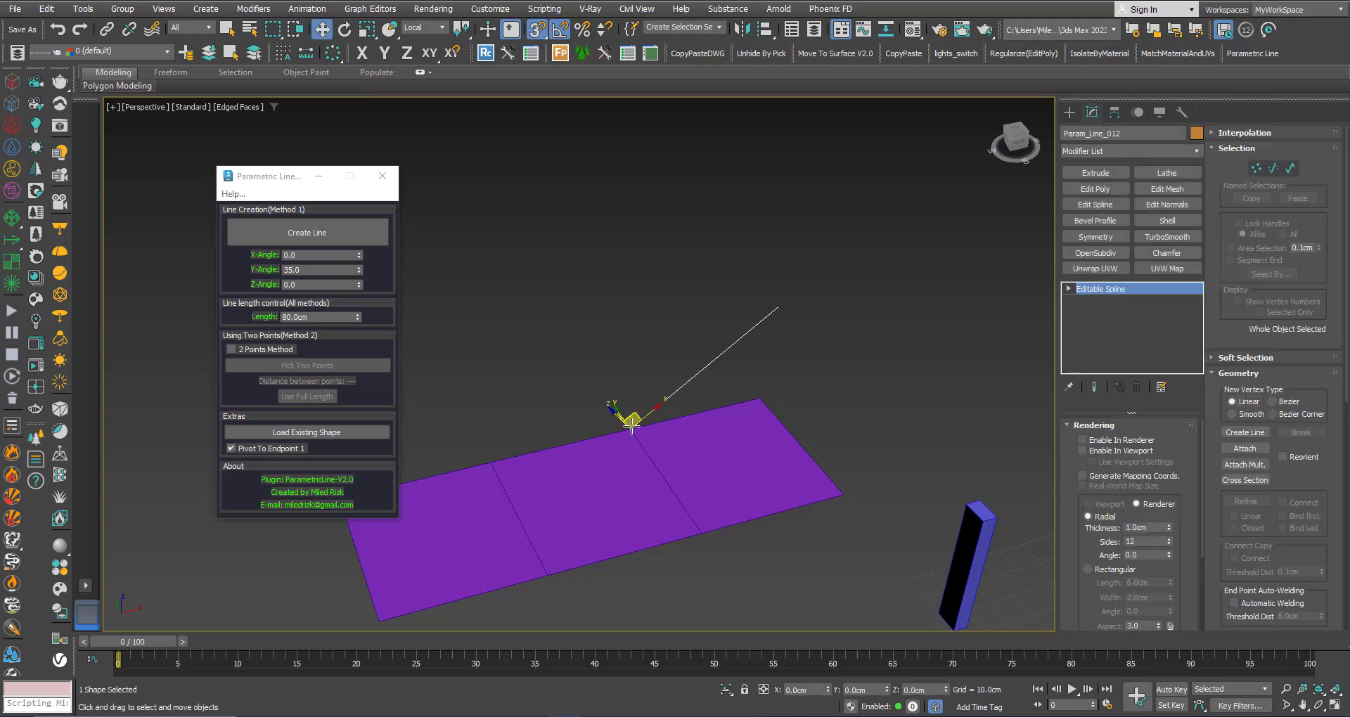
Add an Edit Poly modifier to Plane001 and enter edge editing.
{"action": "mouse_move", "coordinate": [631, 425]}
{"action": "middle_mouse_down", "text": "alt"}
{"action": "mouse_move", "coordinate": [717, 422]}
{"action": "mouse_move", "coordinate": [633, 443]}
{"action": "middle_mouse_up", "text": "alt"}
{"action": "left_click", "coordinate": [761, 446]}
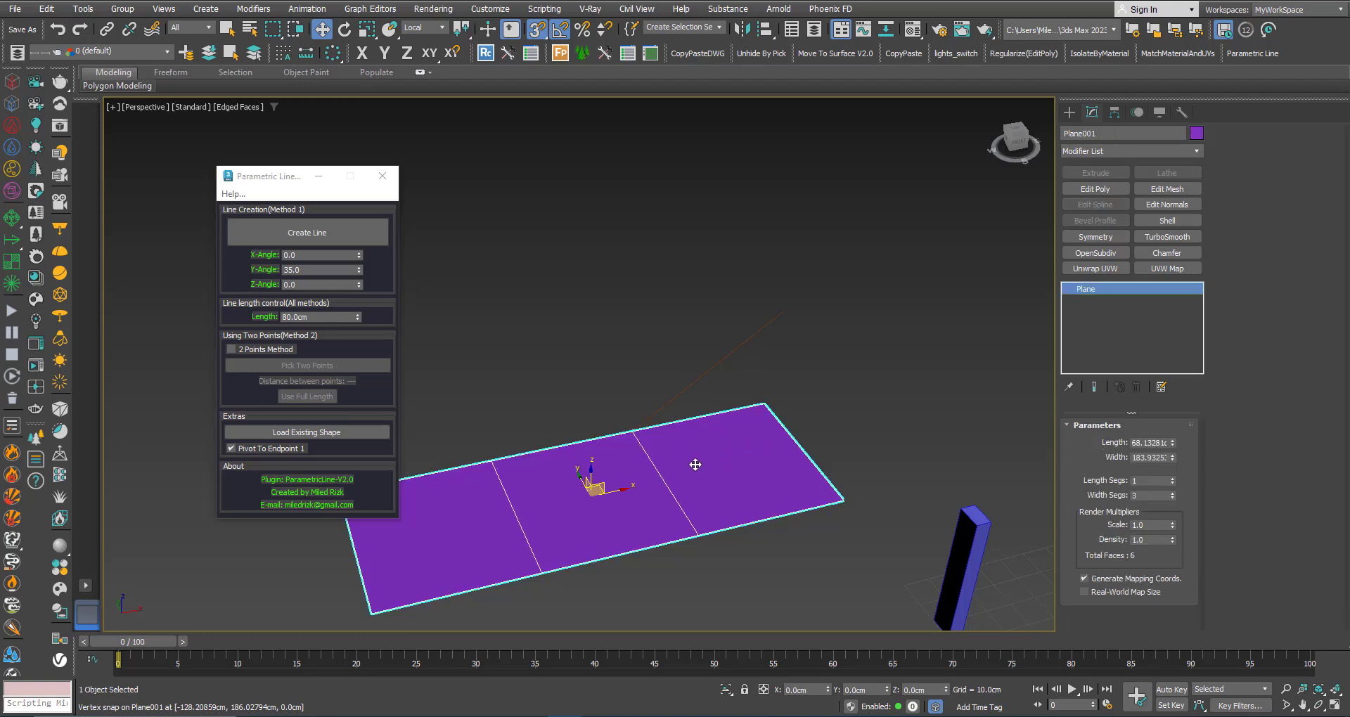
{"action": "left_click", "coordinate": [1120, 188]}
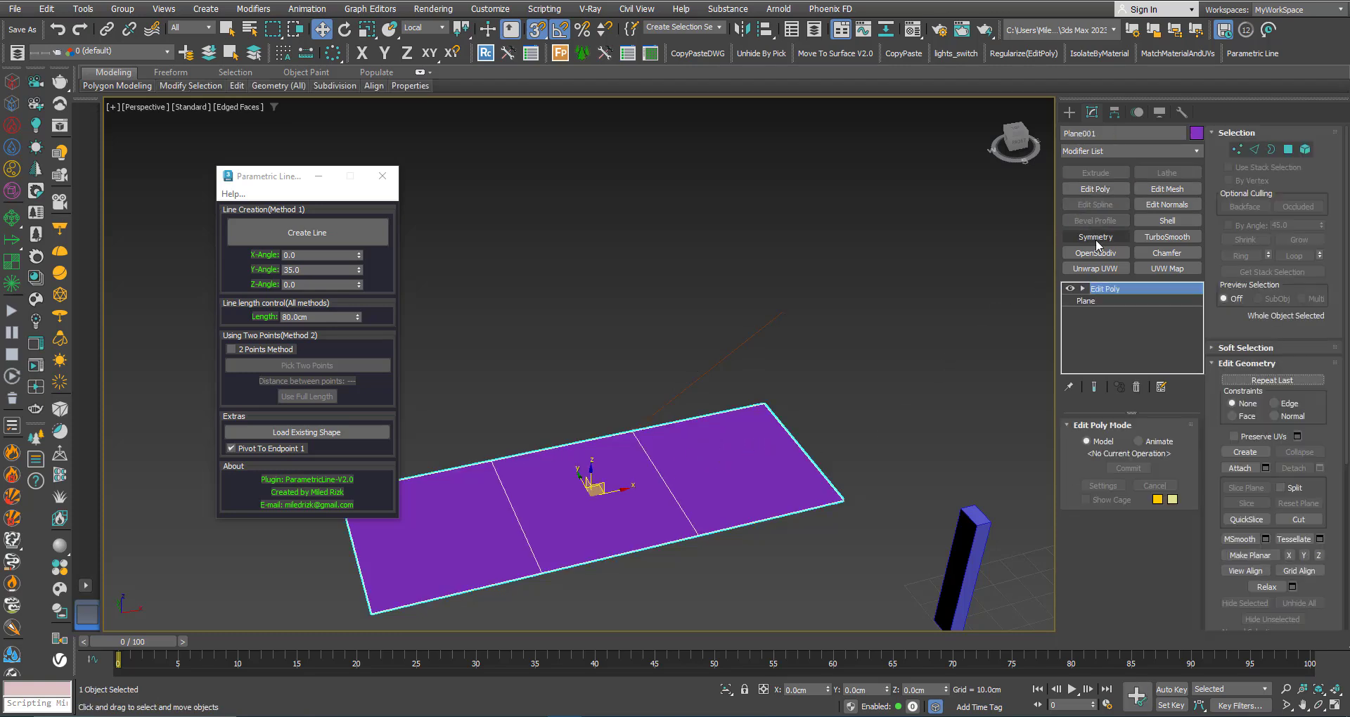
{"action": "left_click", "coordinate": [1256, 150]}
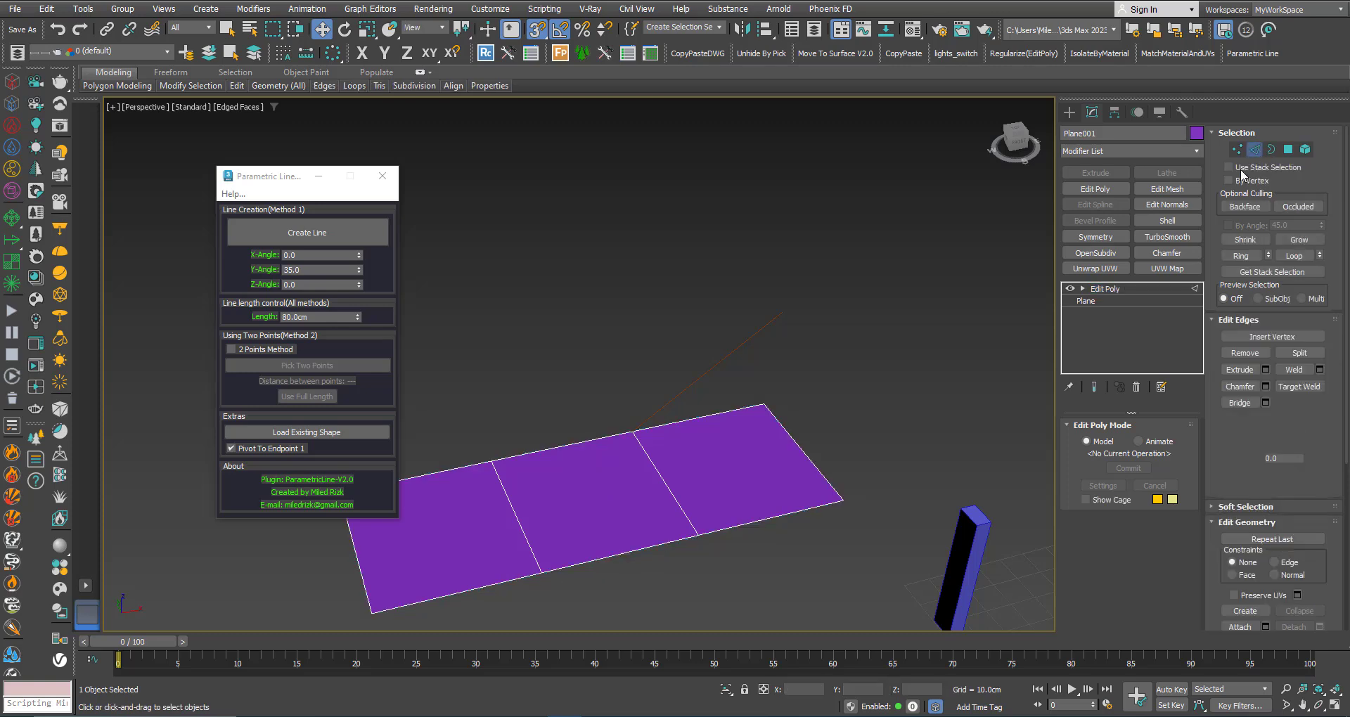
Move the plane's end edge by its corner, snapping it to the far endpoint of the angled line, and deselect the edge.
{"action": "left_click", "coordinate": [797, 448]}
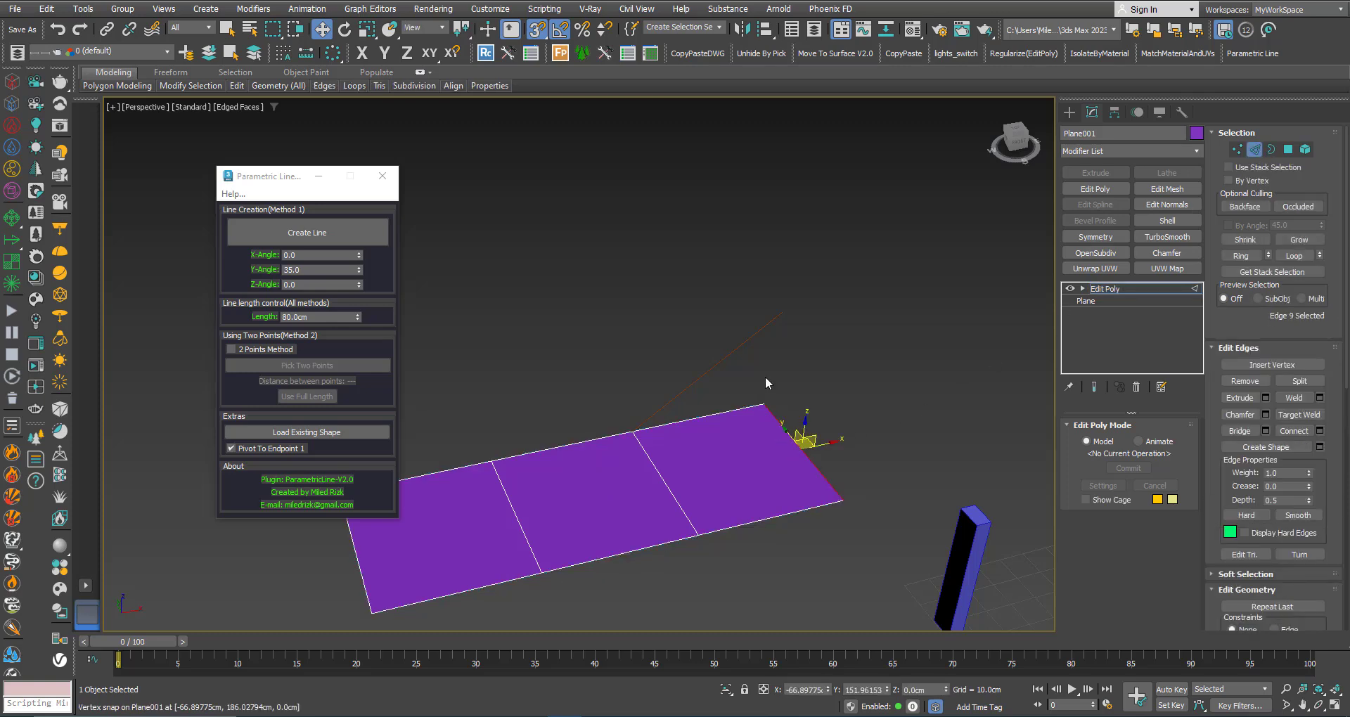
{"action": "scroll", "coordinate": [766, 377], "scroll_direction": "up", "scroll_amount": 2}
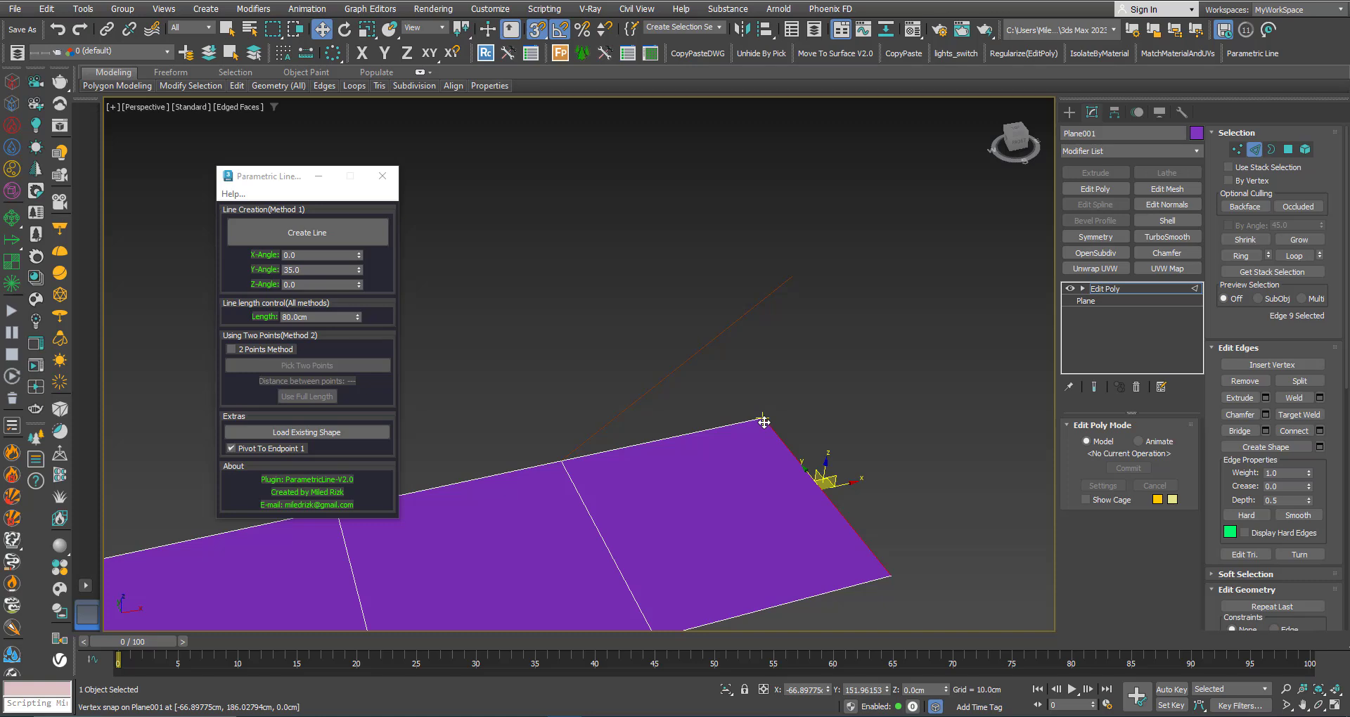
{"action": "left_click_drag", "start_coordinate": [763, 421], "coordinate": [799, 280]}
{"action": "scroll", "coordinate": [722, 380], "scroll_direction": "down", "scroll_amount": 2}
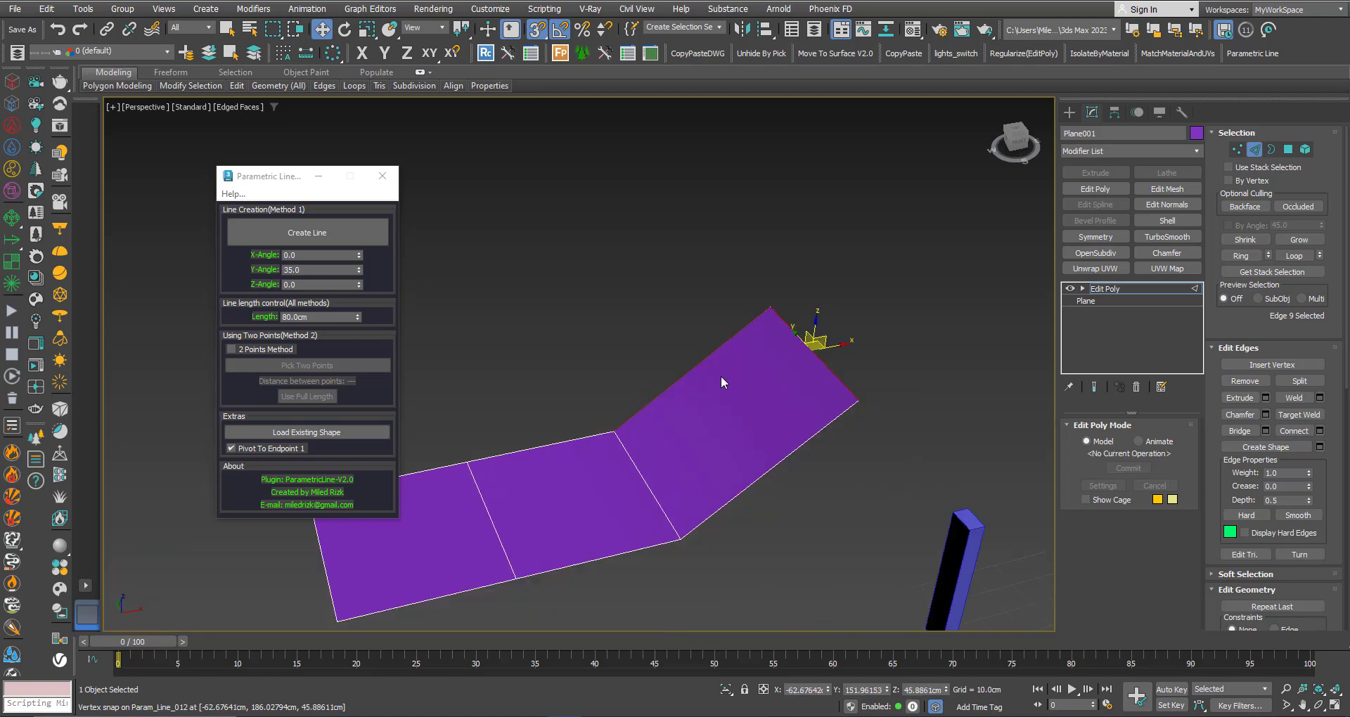
{"action": "middle_click_drag", "start_coordinate": [661, 453], "coordinate": [846, 458], "text": "alt"}
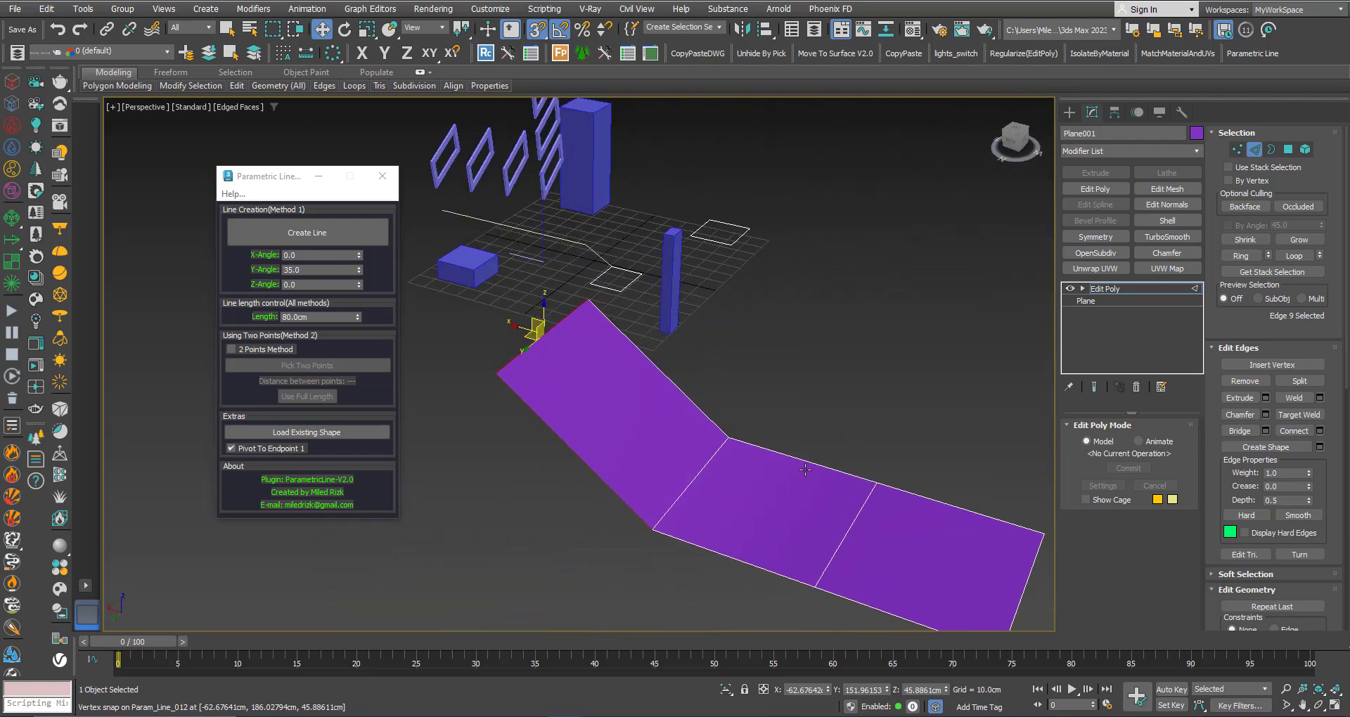
{"action": "left_click", "coordinate": [529, 532]}
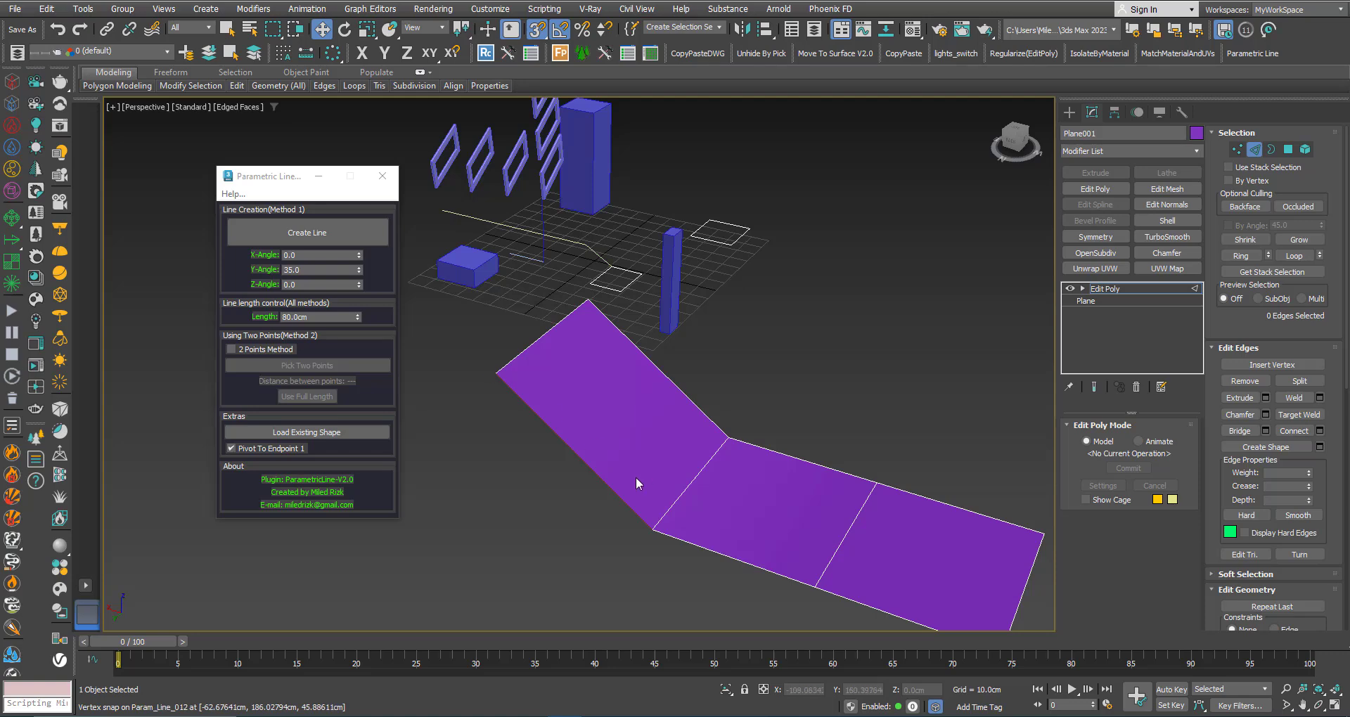
Measure the sloped segment's side with a Tape helper snapped from the bend corner to the raised end corner.
{"action": "middle_click_drag", "start_coordinate": [636, 477], "coordinate": [637, 475], "text": "alt"}
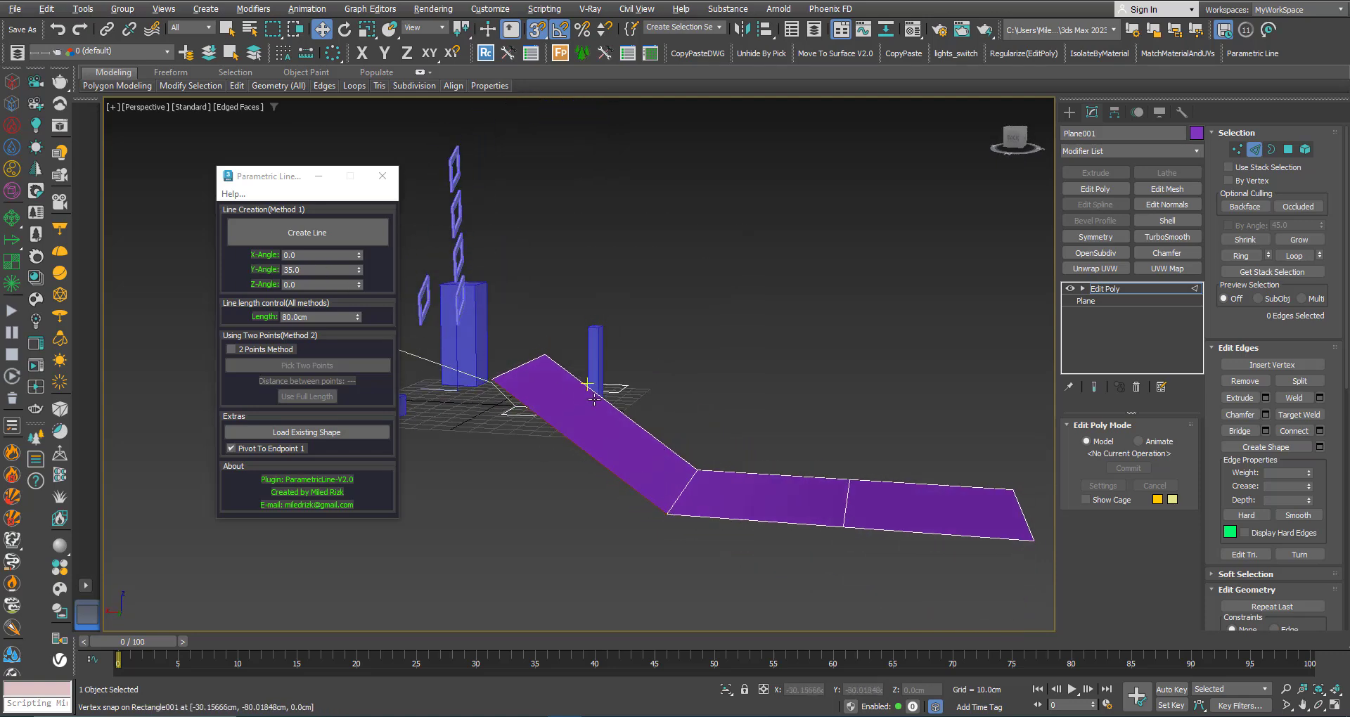
{"action": "middle_click_drag", "start_coordinate": [474, 349], "coordinate": [572, 436], "text": "alt"}
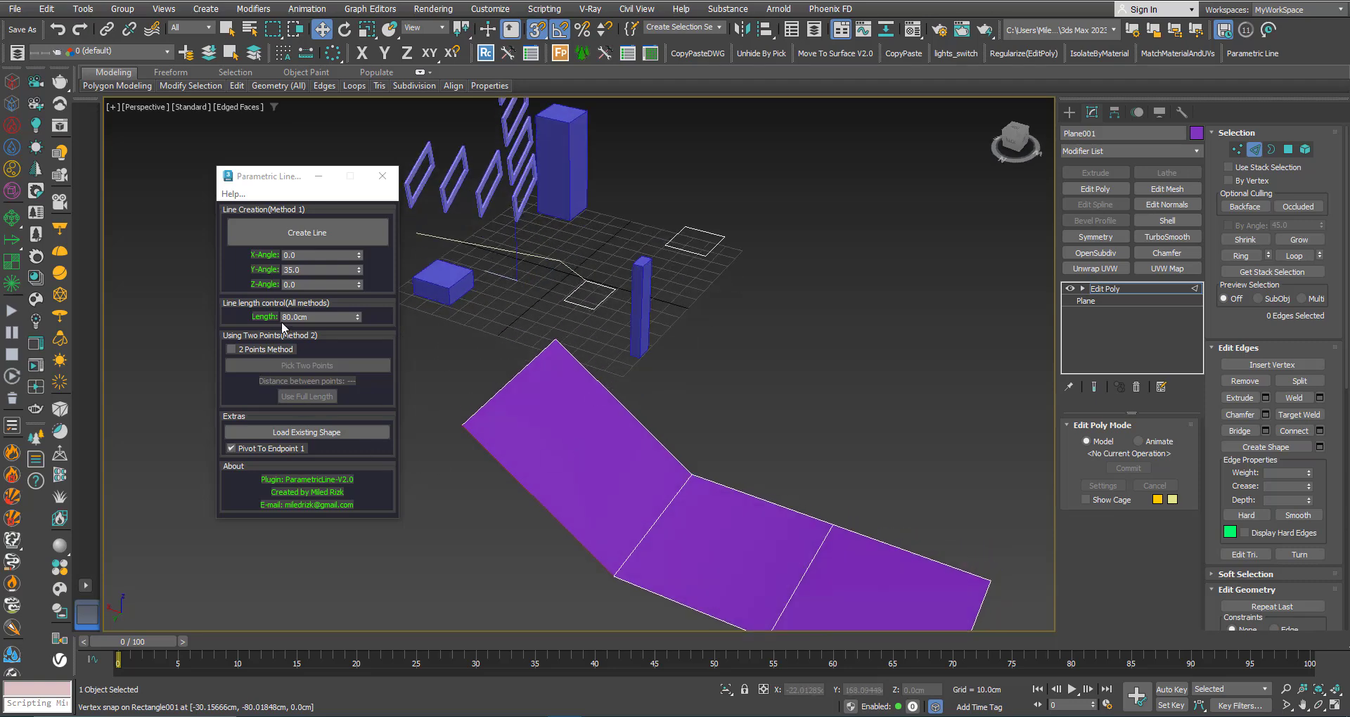
{"action": "left_click", "coordinate": [1069, 112]}
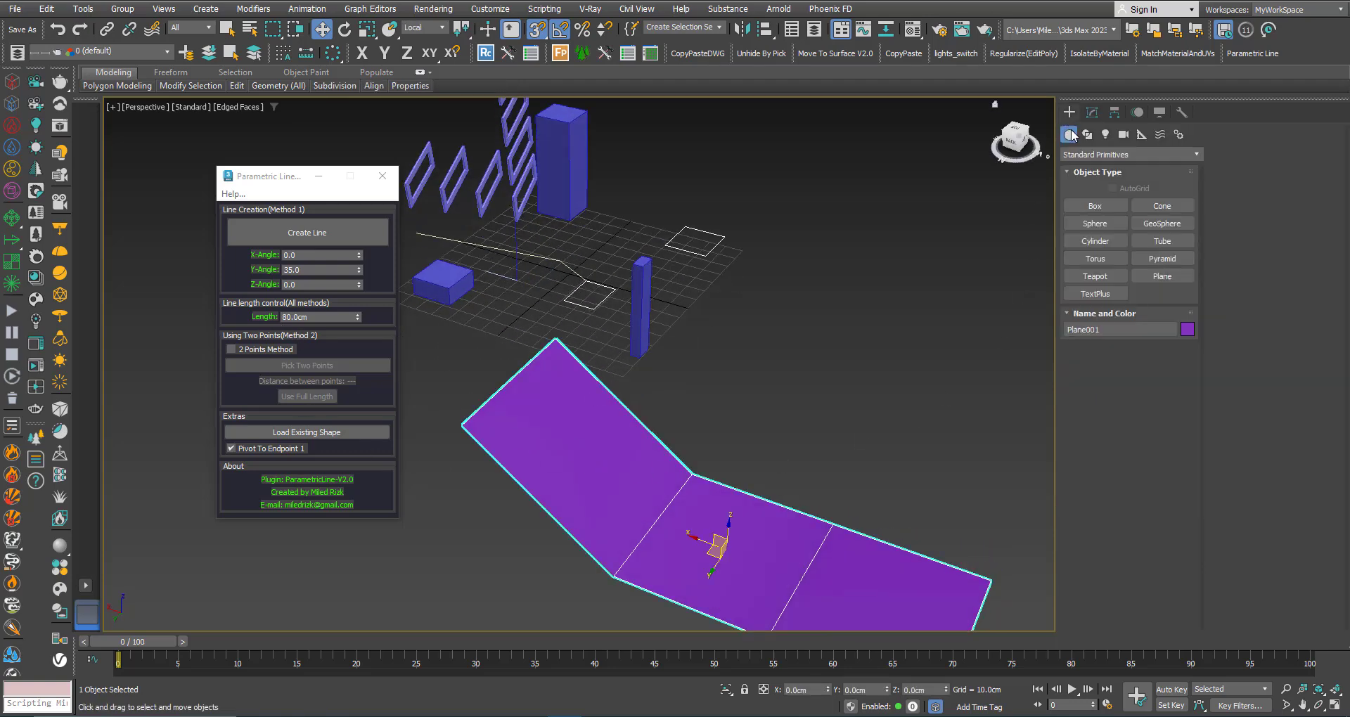
{"action": "left_click", "coordinate": [1141, 135]}
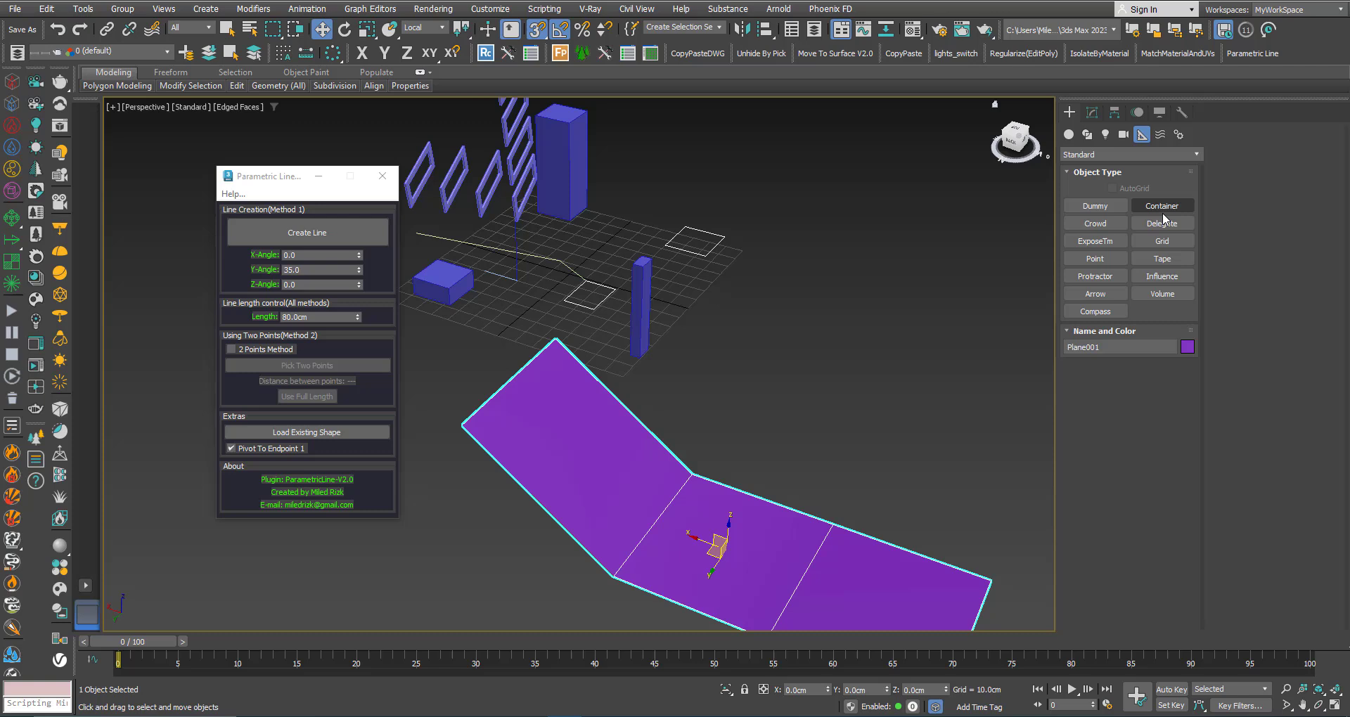
{"action": "left_click", "coordinate": [1171, 265]}
{"action": "left_click_drag", "start_coordinate": [611, 576], "coordinate": [461, 425]}
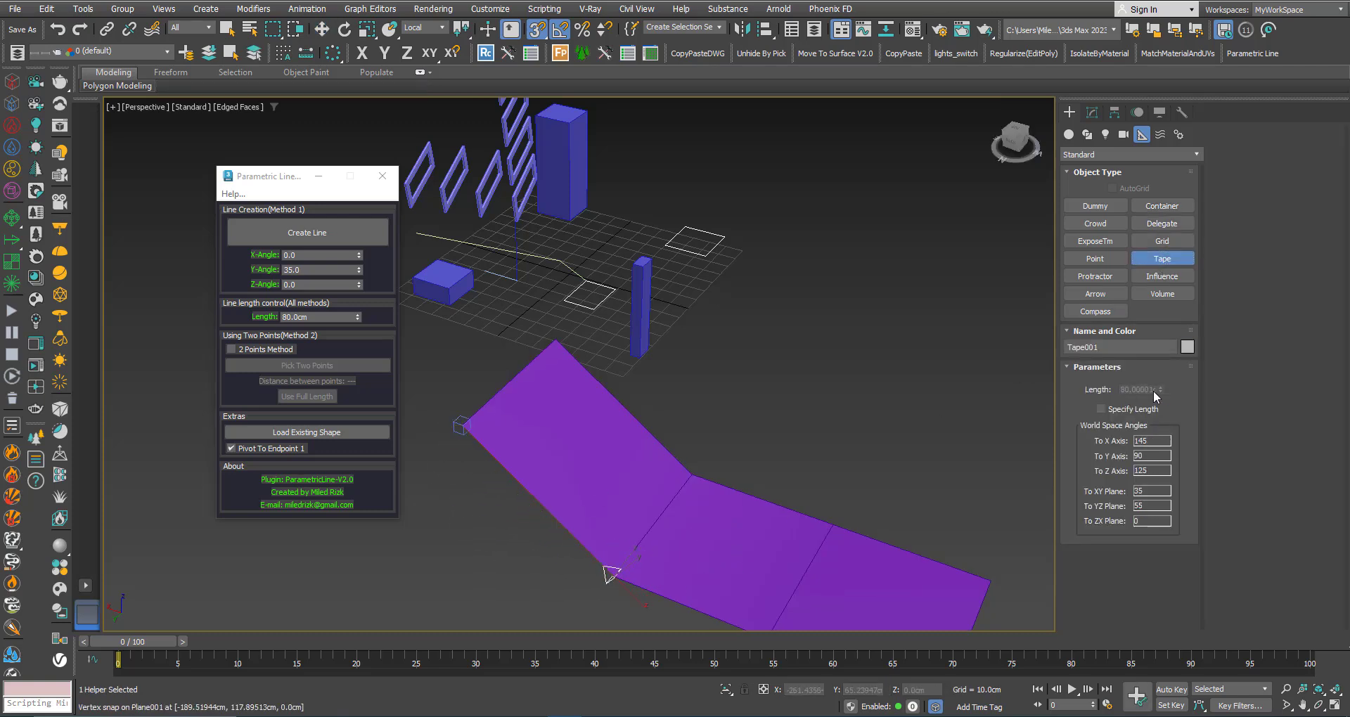
Delete the Tape helper measuring the purple plane's sloped segment.
{"action": "key", "text": "w"}
{"action": "middle_click_drag", "start_coordinate": [622, 515], "coordinate": [642, 474]}
{"action": "key", "text": "Delete"}
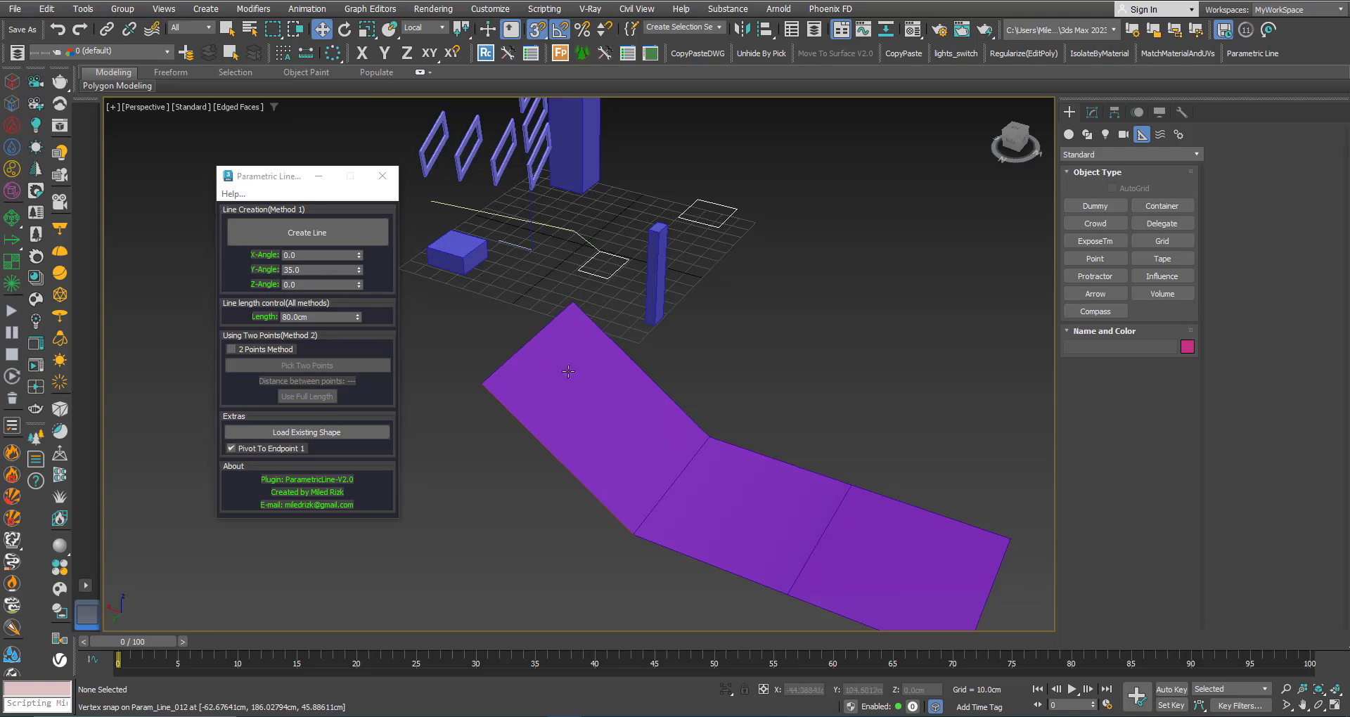
{"action": "middle_click_drag", "start_coordinate": [695, 430], "coordinate": [601, 401], "text": "alt"}
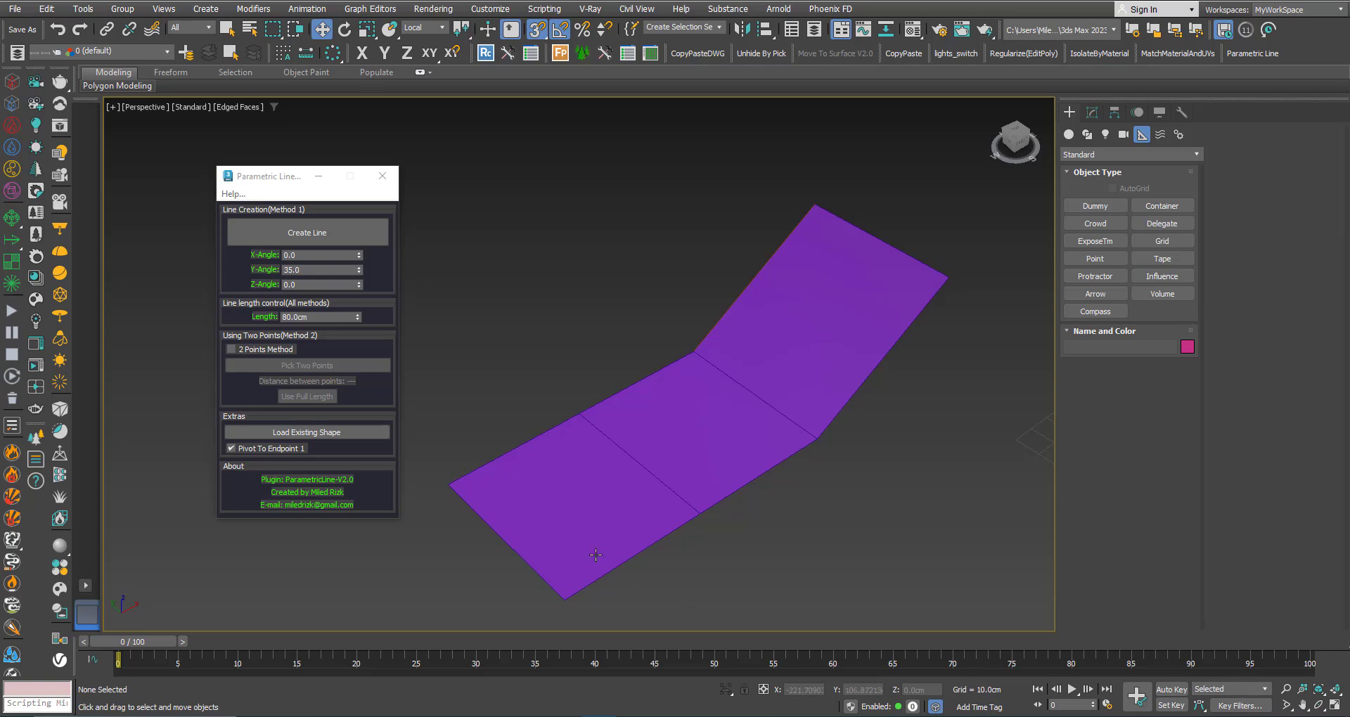
Examine the bent purple plane and the scene's rectangles, boxes and frames from several viewing angles.
{"action": "mouse_move", "coordinate": [229, 455]}
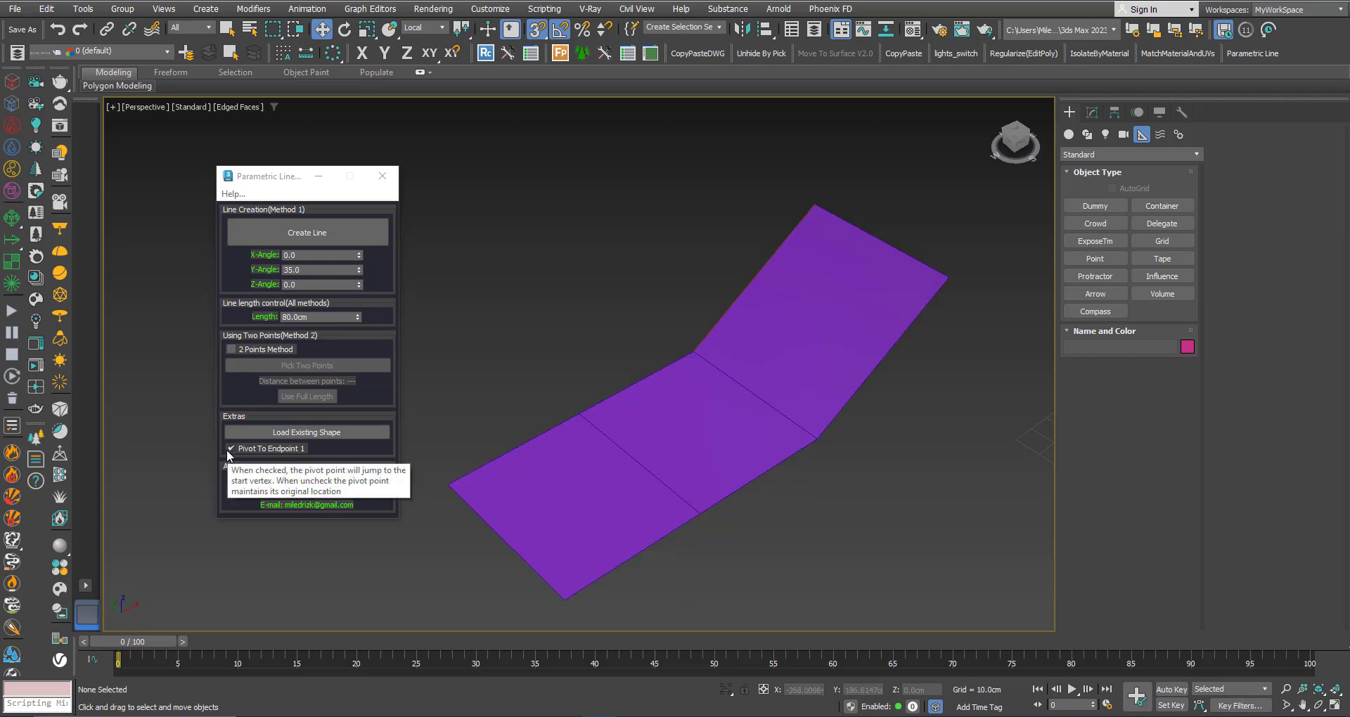
{"action": "scroll", "coordinate": [563, 453], "scroll_direction": "down", "scroll_amount": 4}
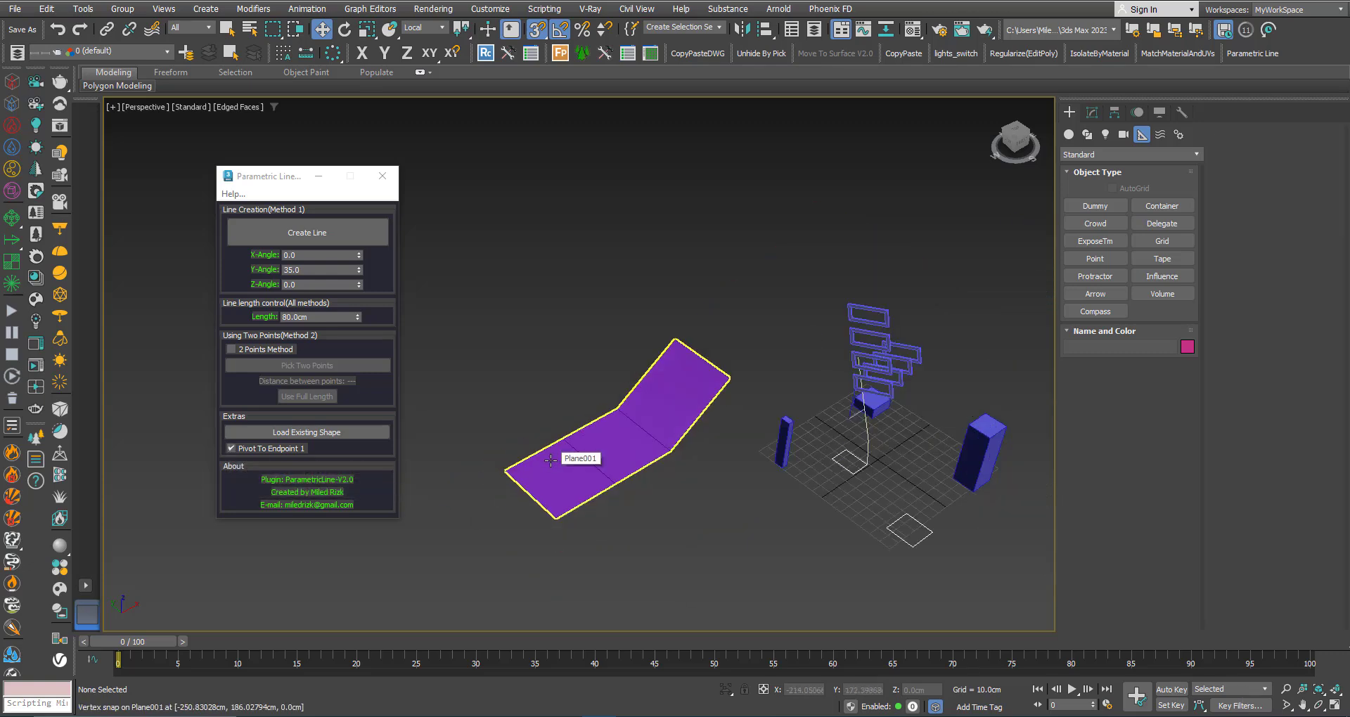
{"action": "scroll", "coordinate": [833, 458], "scroll_direction": "up", "scroll_amount": 4}
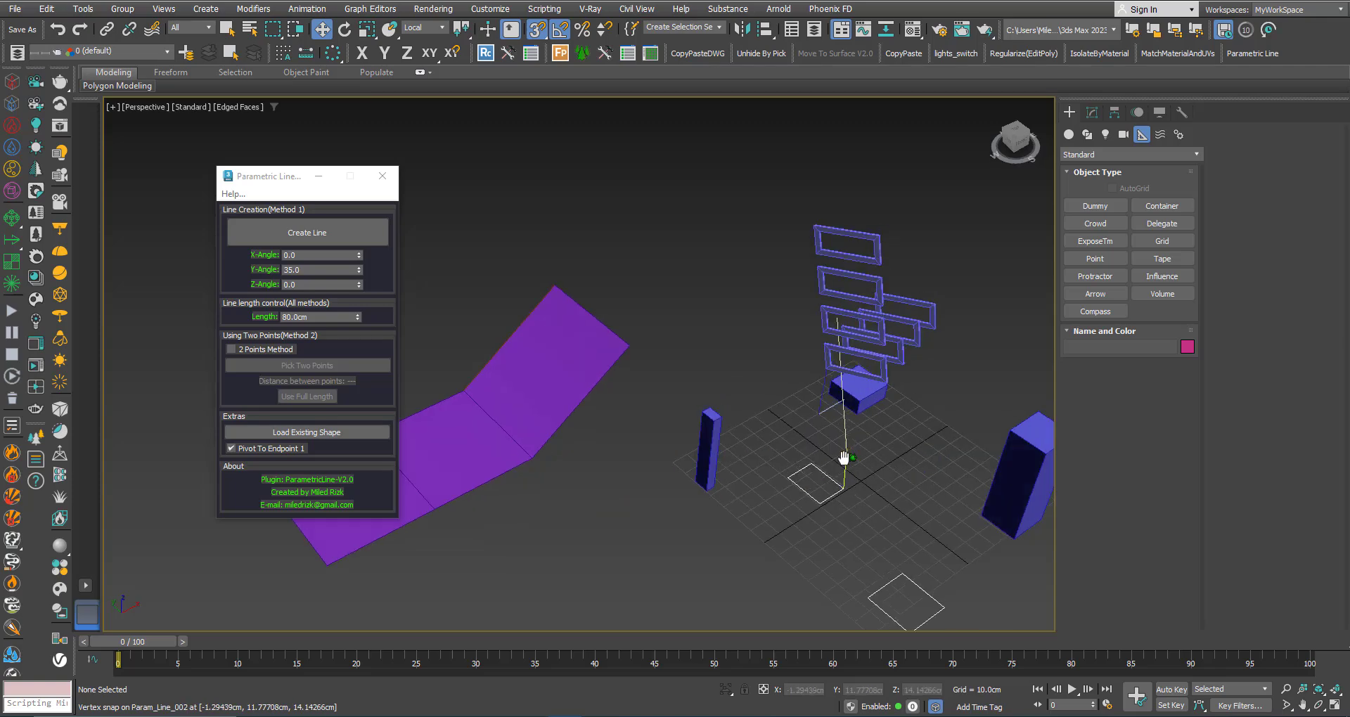
{"action": "middle_click_drag", "start_coordinate": [833, 458], "coordinate": [801, 485]}
{"action": "scroll", "coordinate": [727, 462], "scroll_direction": "up", "scroll_amount": 3}
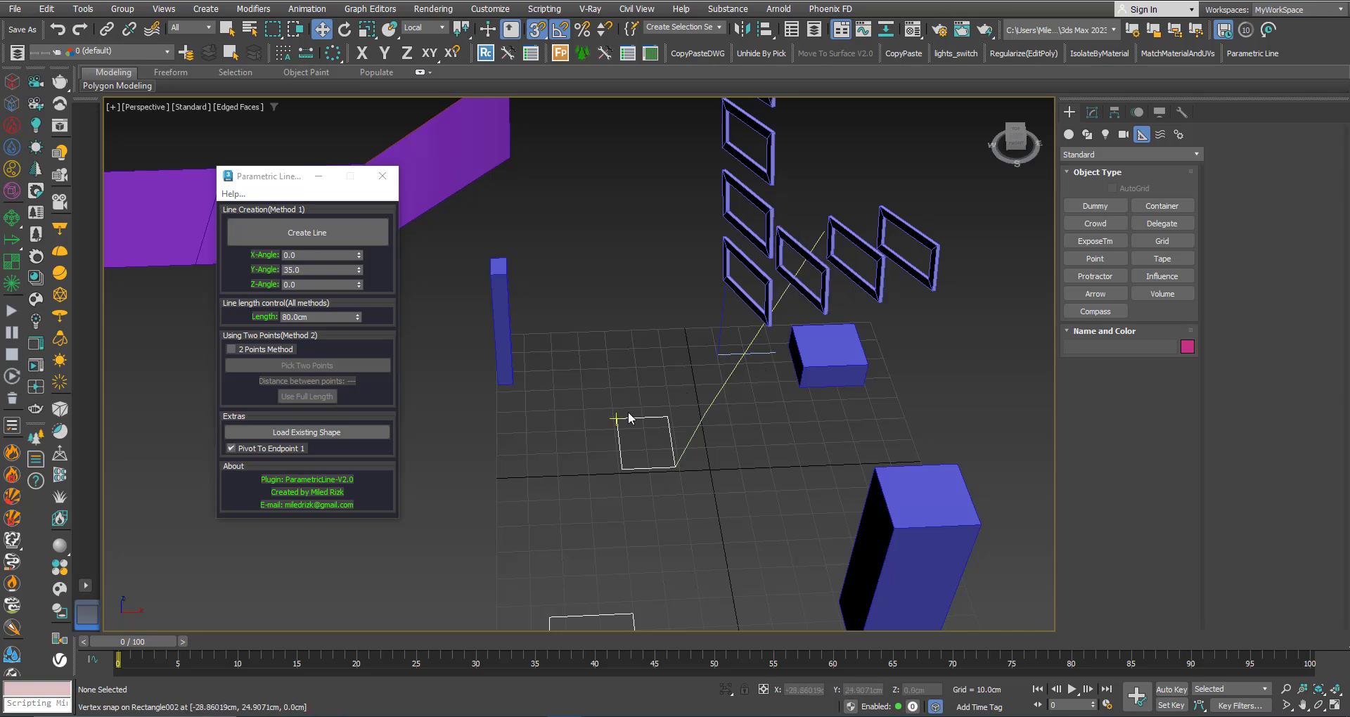
{"action": "mouse_move", "coordinate": [658, 386]}
{"action": "middle_mouse_down", "text": "alt"}
{"action": "mouse_move", "coordinate": [661, 416]}
{"action": "mouse_move", "coordinate": [678, 386]}
{"action": "mouse_move", "coordinate": [664, 405]}
{"action": "middle_mouse_up", "text": "alt"}
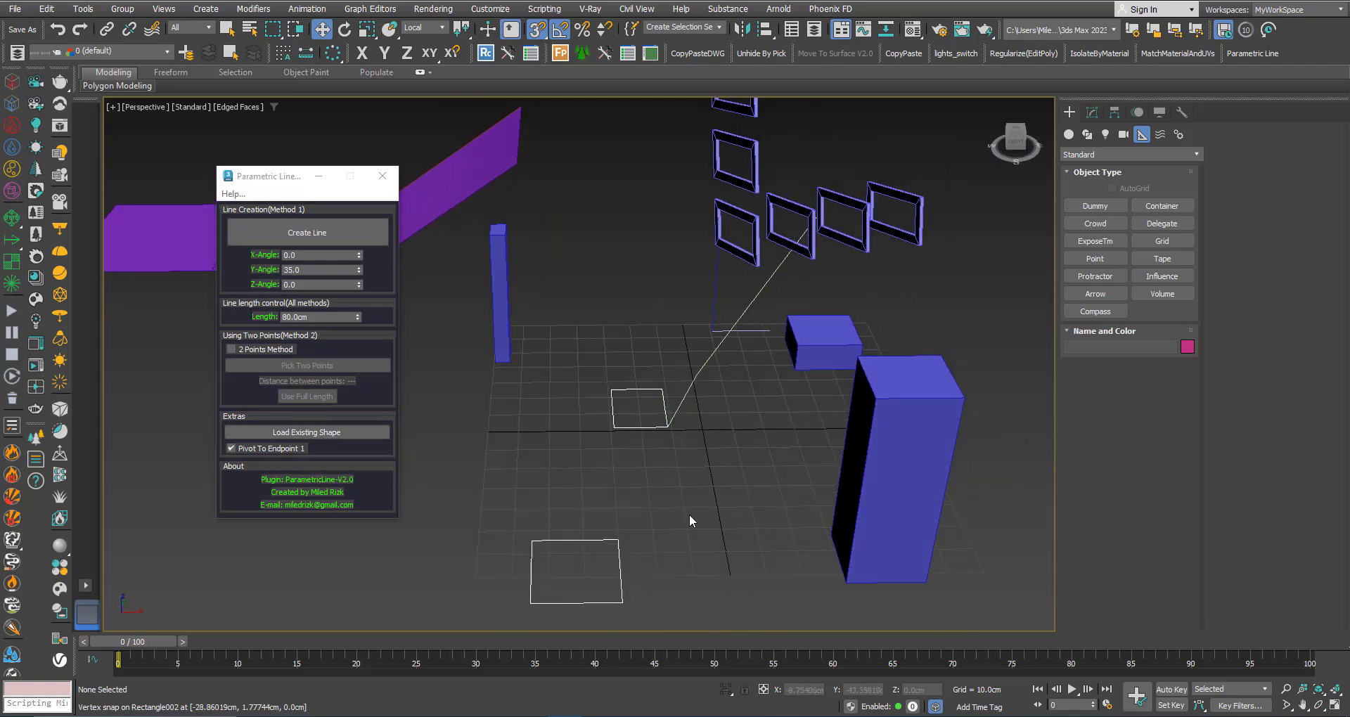
{"action": "scroll", "coordinate": [639, 457], "scroll_direction": "down", "scroll_amount": 3}
{"action": "middle_click_drag", "start_coordinate": [639, 392], "coordinate": [675, 417], "text": "alt"}
{"action": "scroll", "coordinate": [644, 408], "scroll_direction": "up", "scroll_amount": 2}
Turn off the edged-faces display in the Perspective view and leave all objects unselected.
{"action": "key", "text": "F4"}
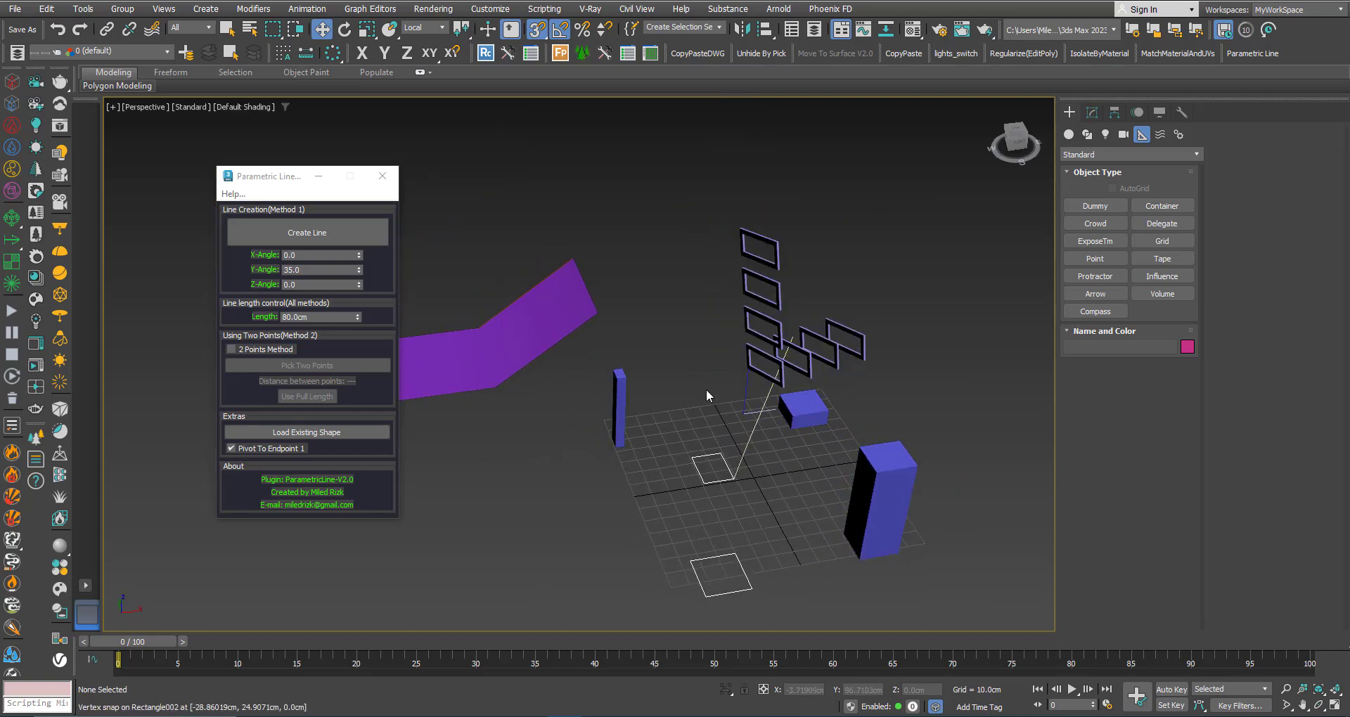
{"action": "left_click", "coordinate": [875, 492]}
{"action": "middle_click_drag", "start_coordinate": [875, 492], "coordinate": [942, 403]}
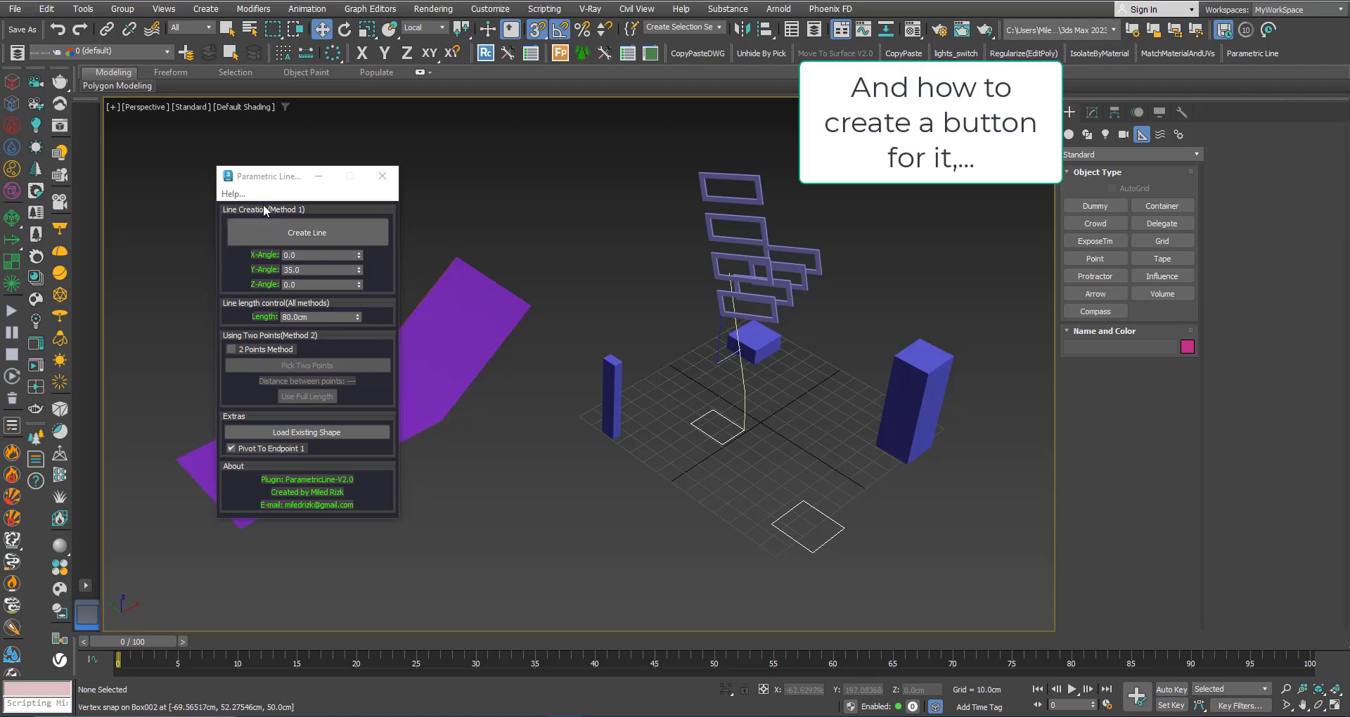
Read the Parametric Line plugin's To Use instructions and close the message.
{"action": "left_click", "coordinate": [231, 194]}
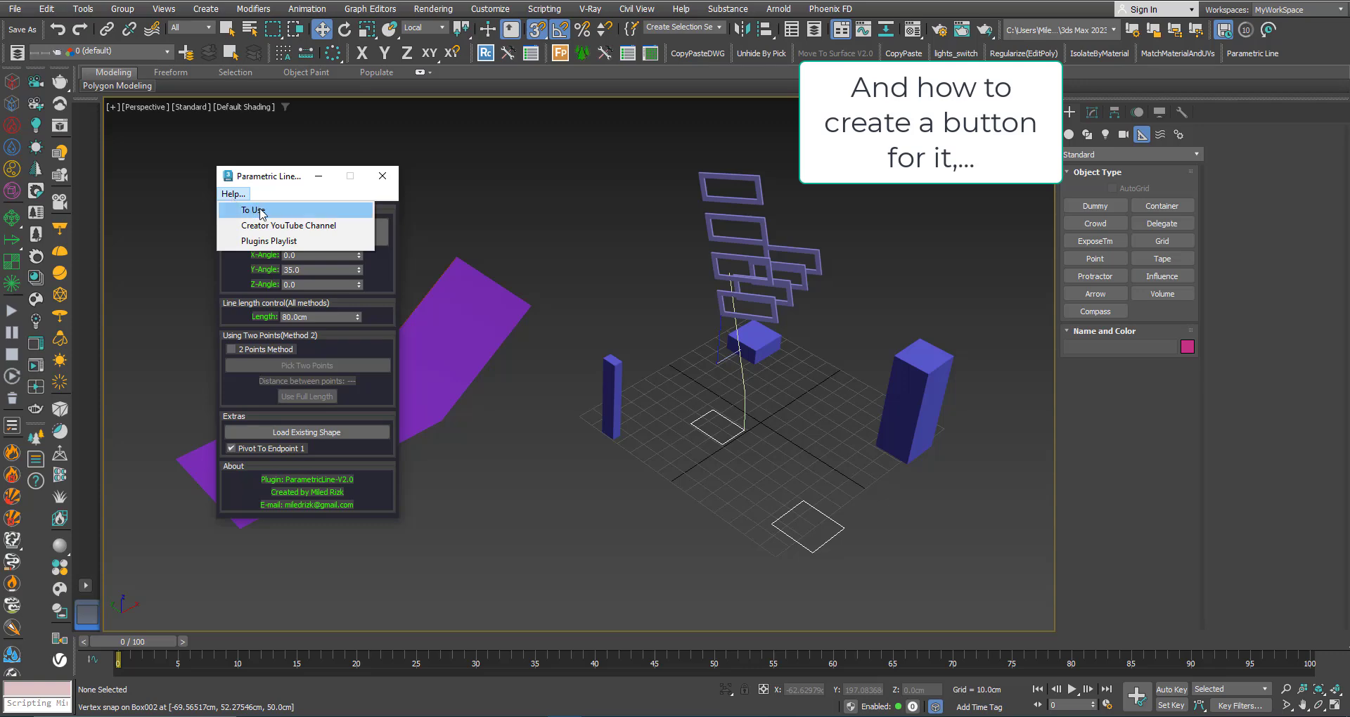
{"action": "left_click", "coordinate": [263, 210]}
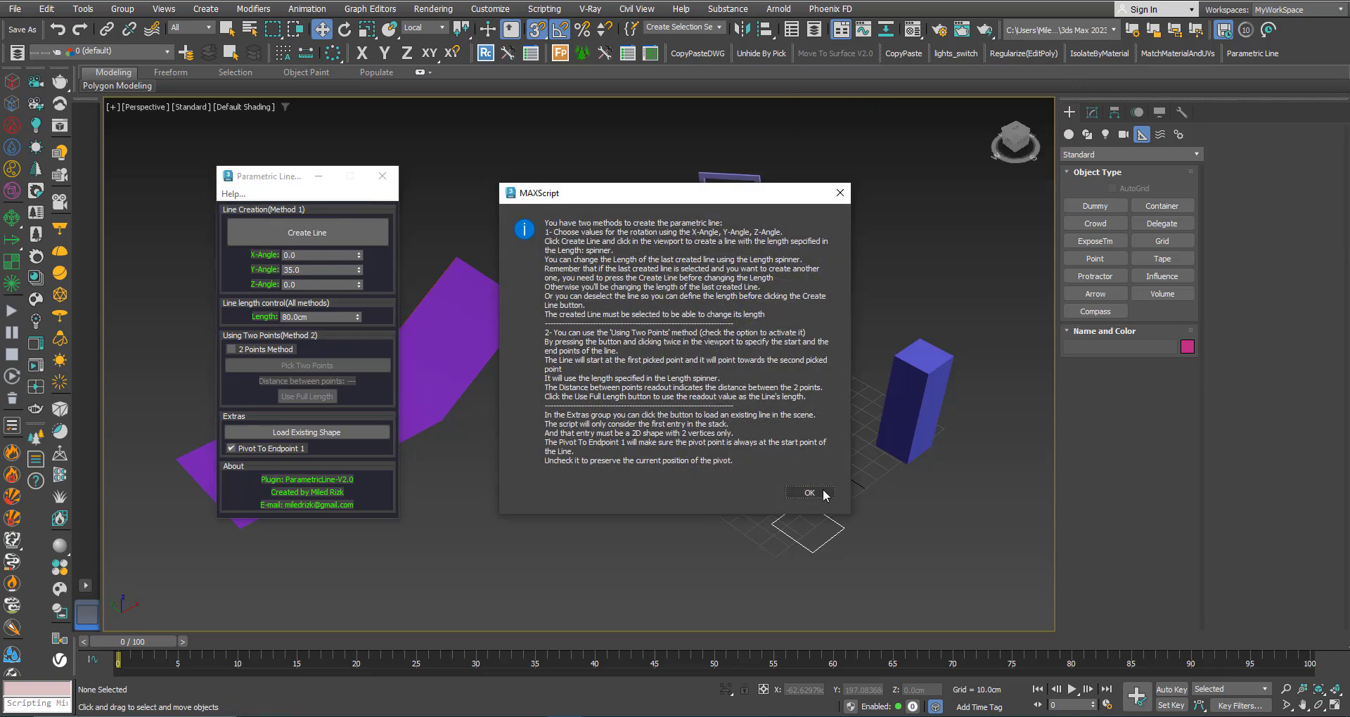
{"action": "left_click", "coordinate": [821, 491]}
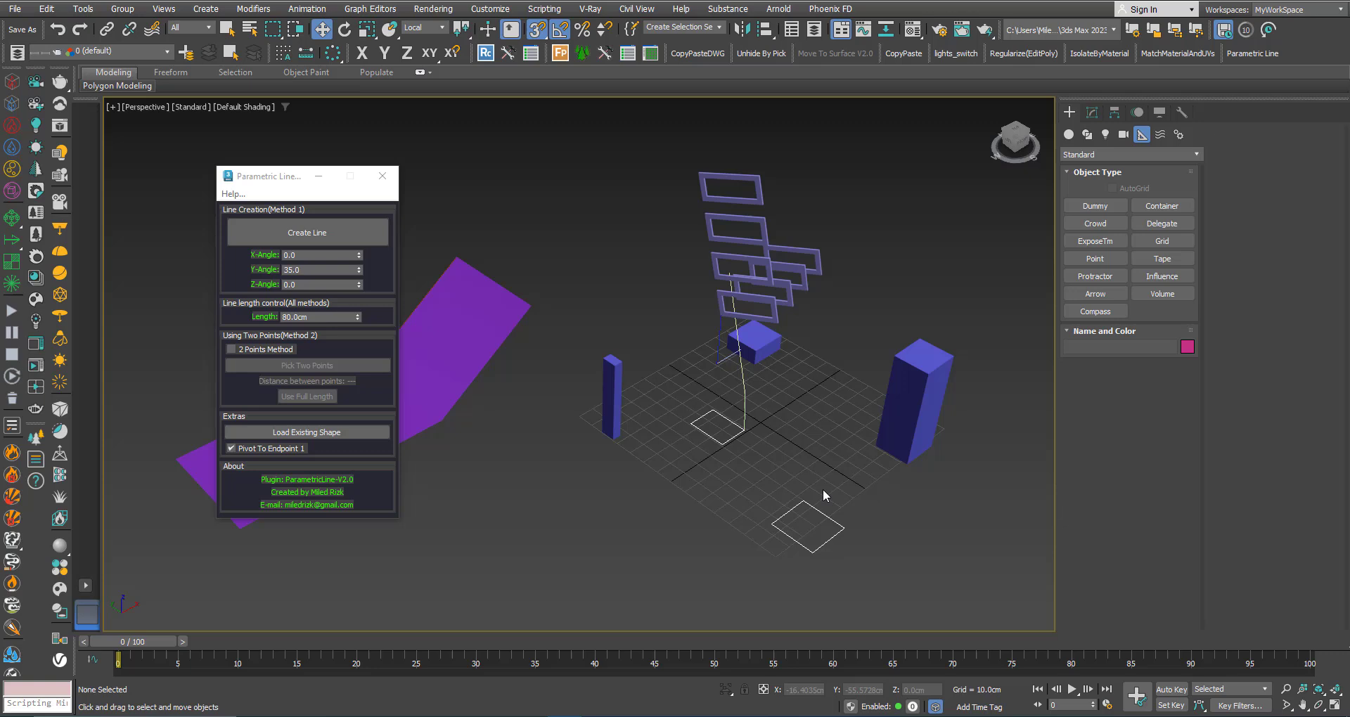
View the plugin's remaining help links without opening any, and move the Parametric Line window over the middle of the purple plane.
{"action": "left_click", "coordinate": [233, 194]}
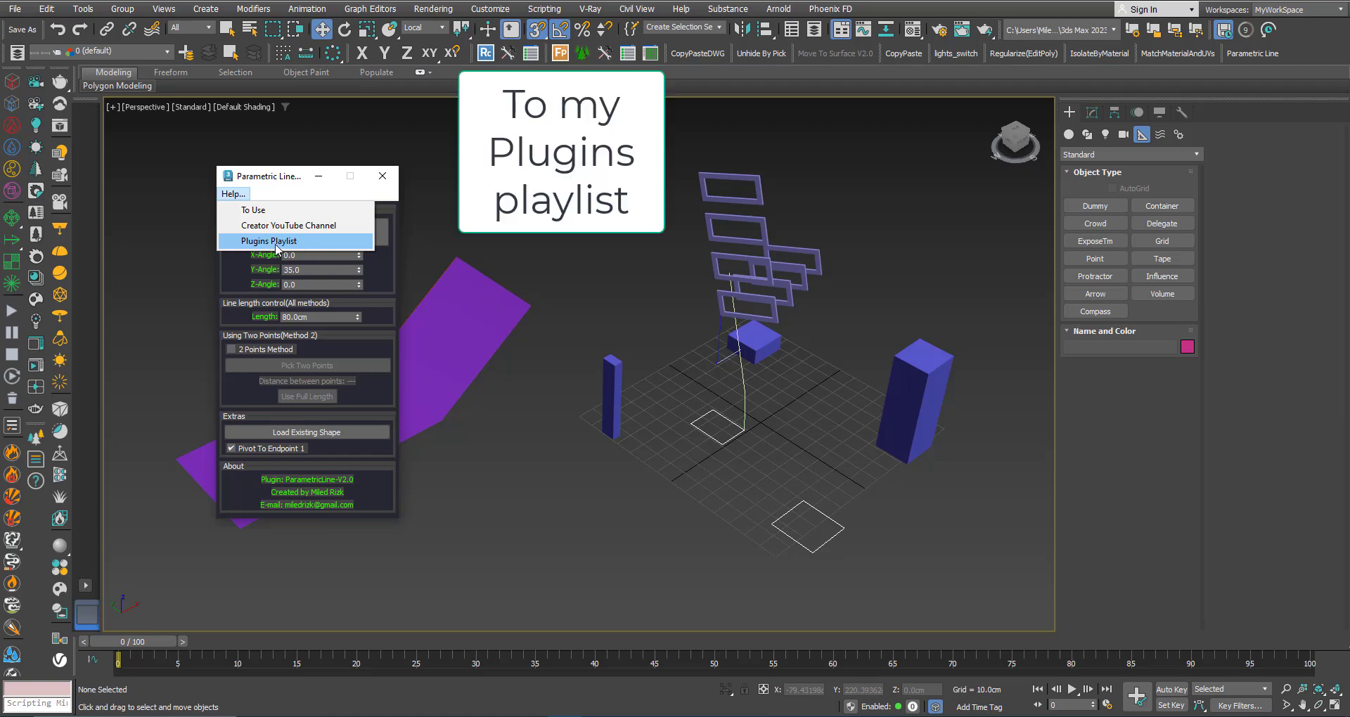
{"action": "left_click", "coordinate": [273, 178]}
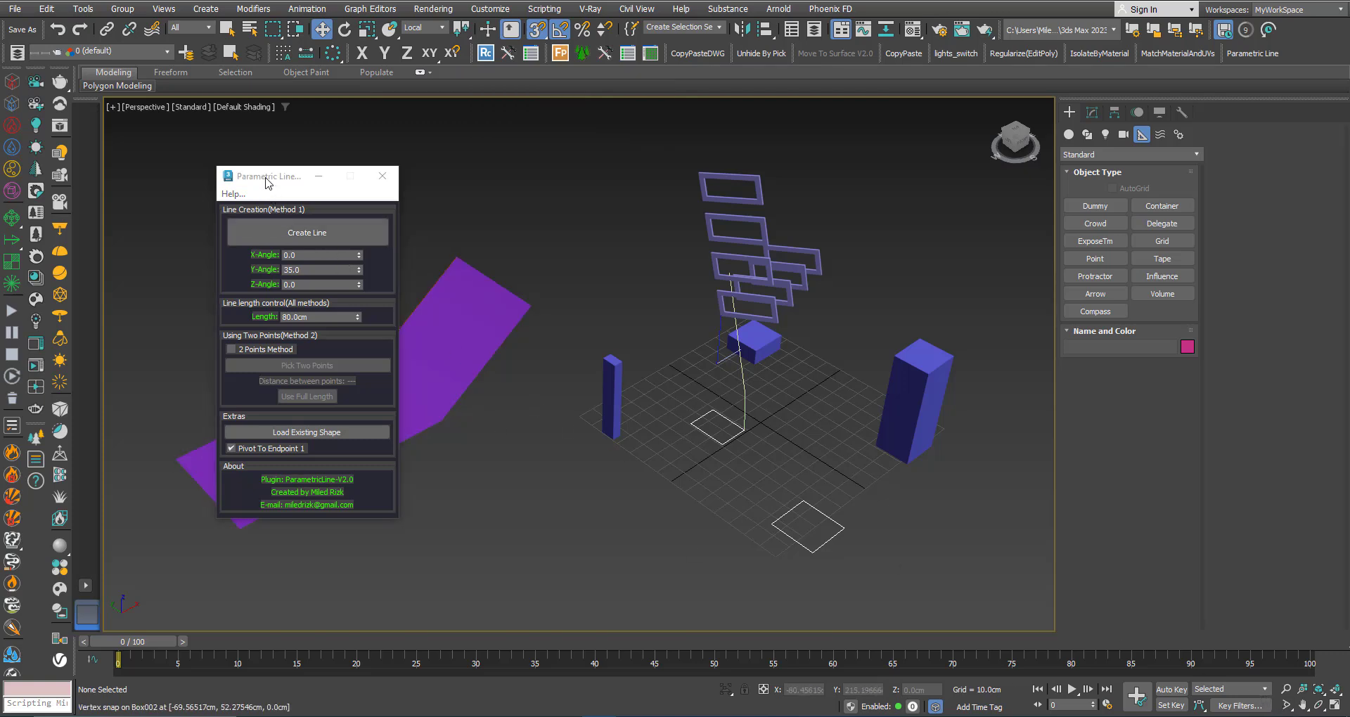
{"action": "left_click_drag", "start_coordinate": [266, 181], "coordinate": [324, 244]}
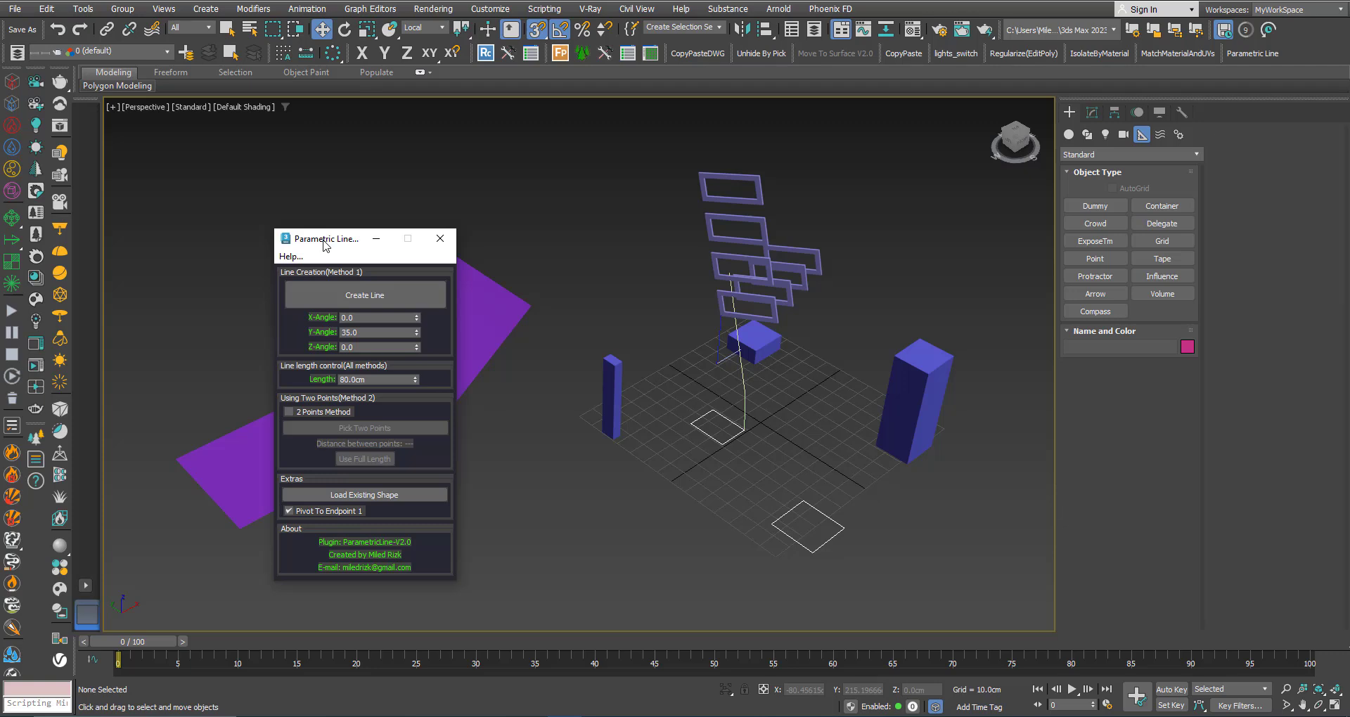